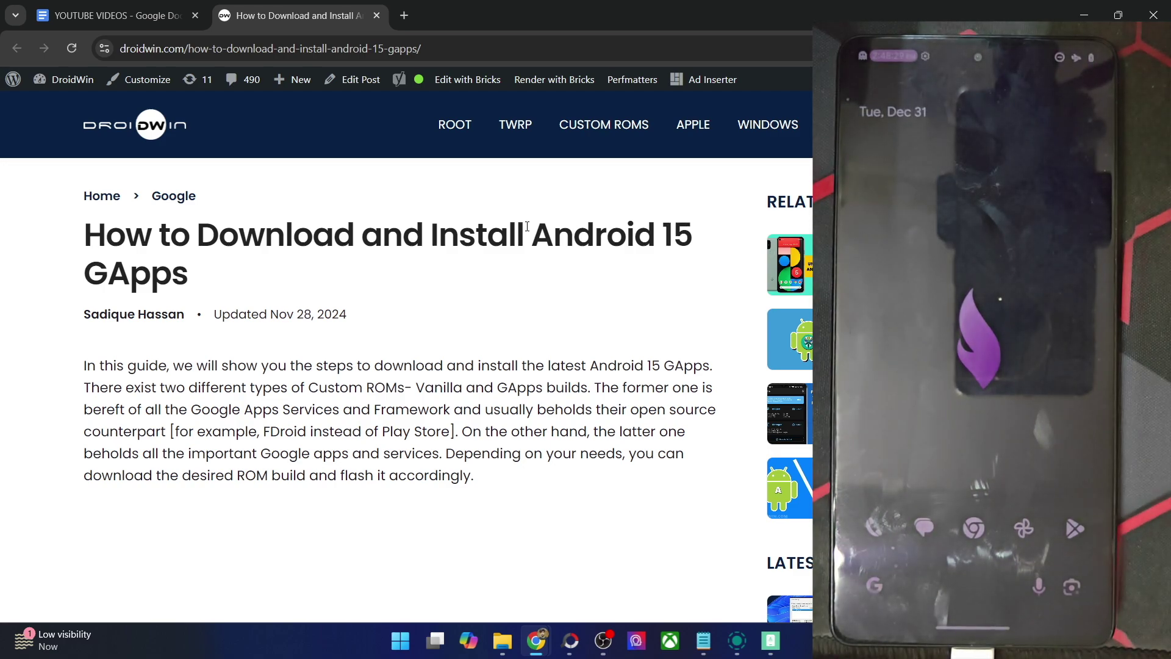
# Scroll the droidwin Android 15 GApps article past the intro and Table of Contents to 'Why Shoud You Flash GApps?'
pyautogui.scroll(-3, 528, 227)
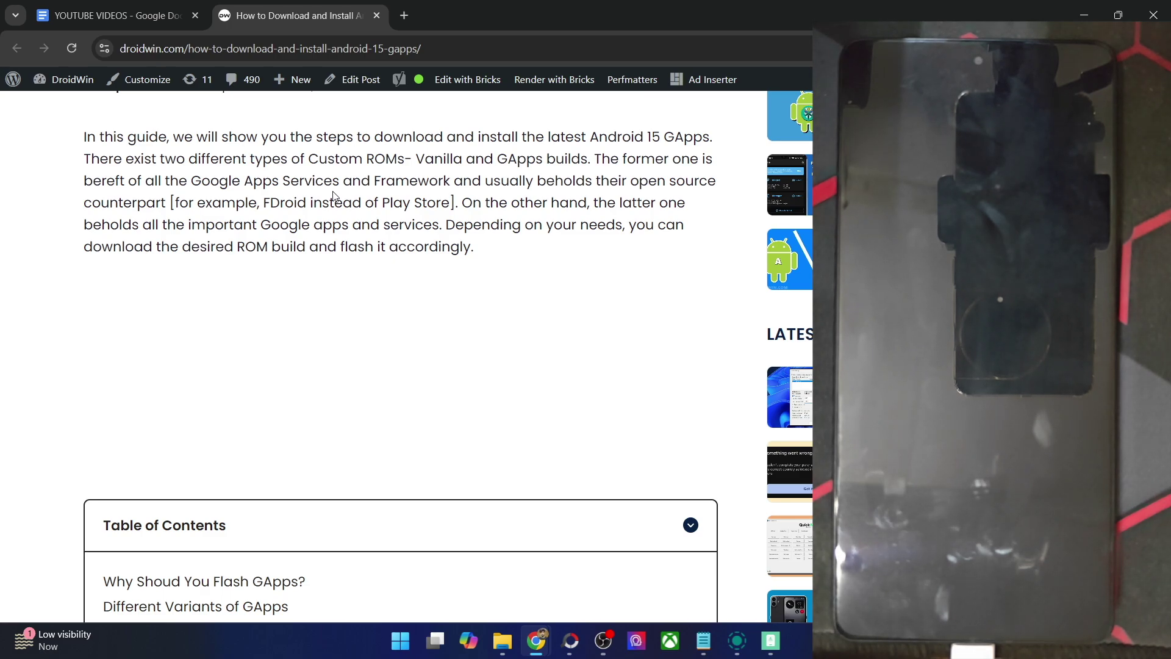
pyautogui.scroll(-10, 333, 196)
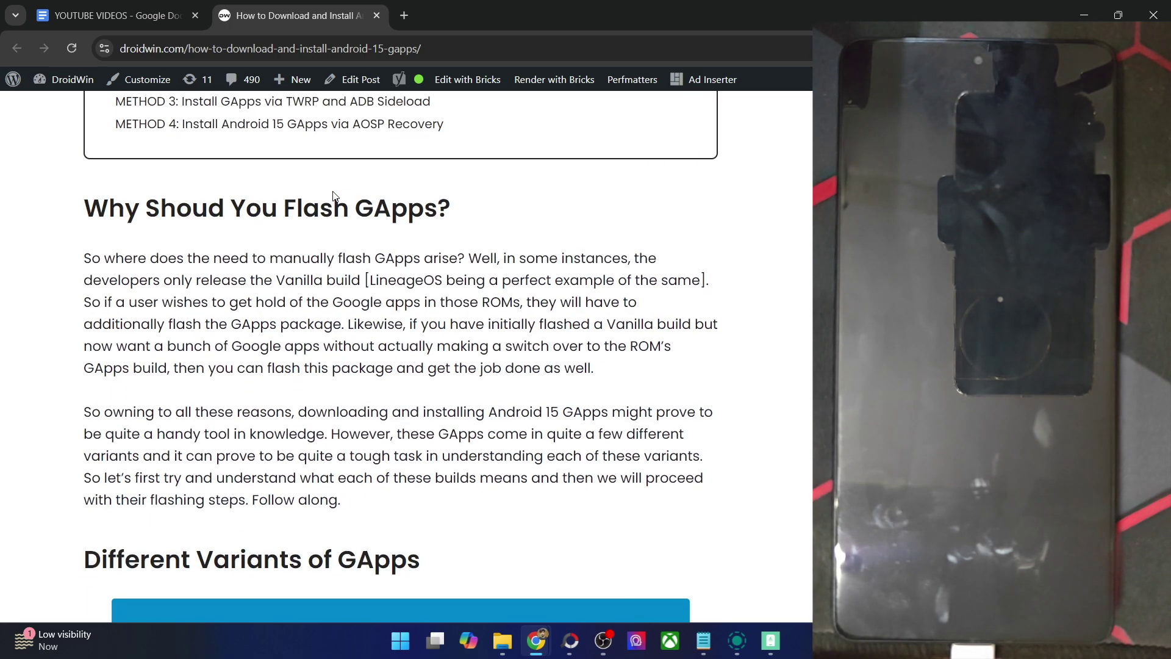
# Highlight the five Core GApps apps, then the Basic GApps heading and its app list
pyautogui.scroll(-7, 334, 192)
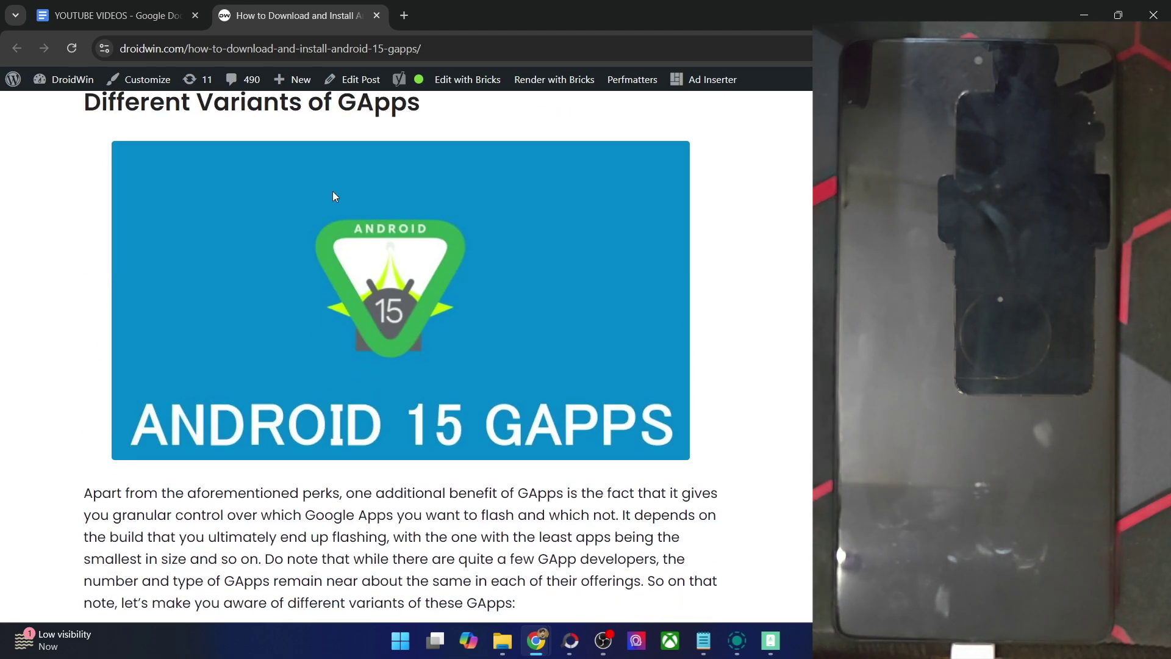
pyautogui.scroll(-5, 334, 195)
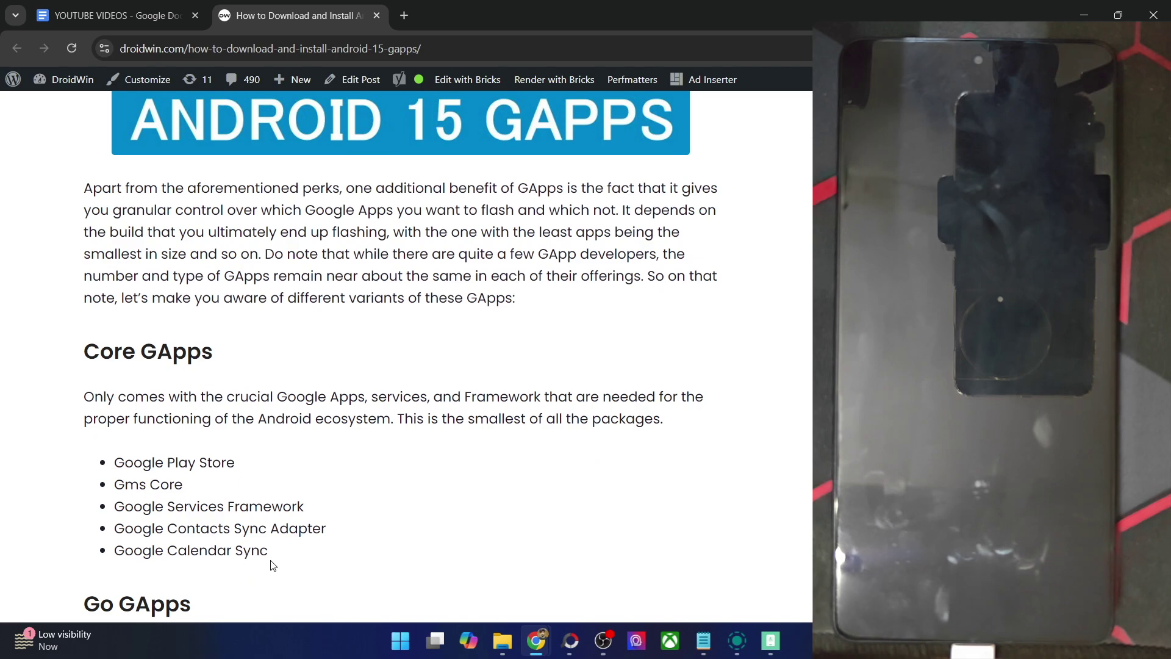
pyautogui.moveTo(273, 566); pyautogui.dragTo(115, 452)
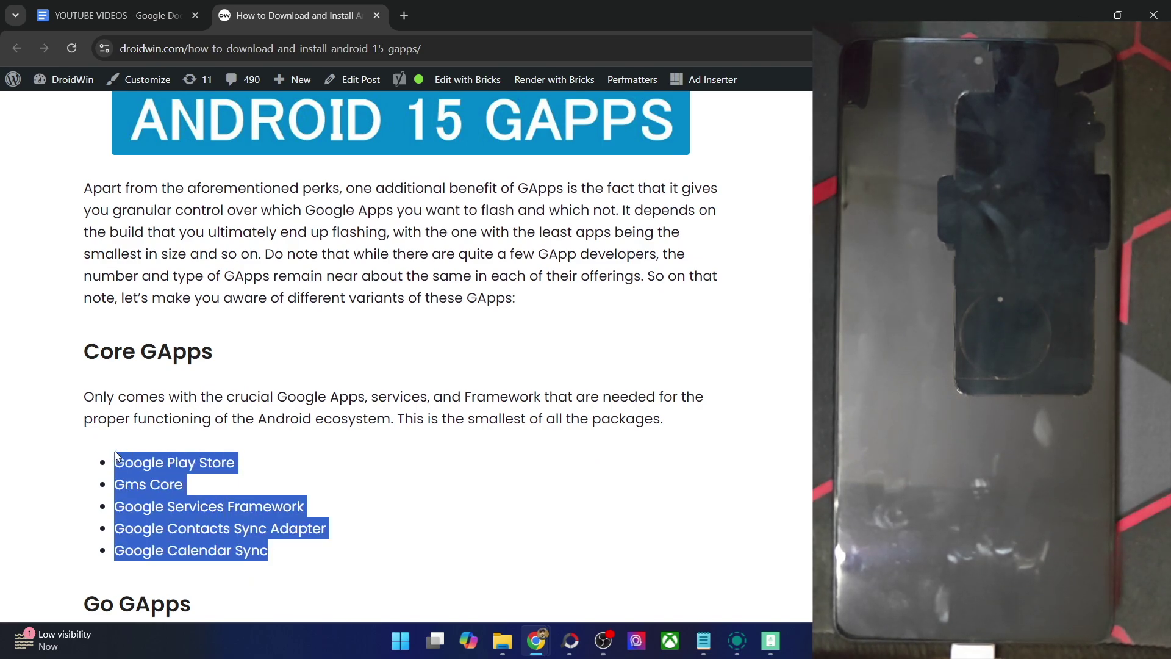
pyautogui.scroll(-10, 167, 381)
pyautogui.tripleClick(168, 382)
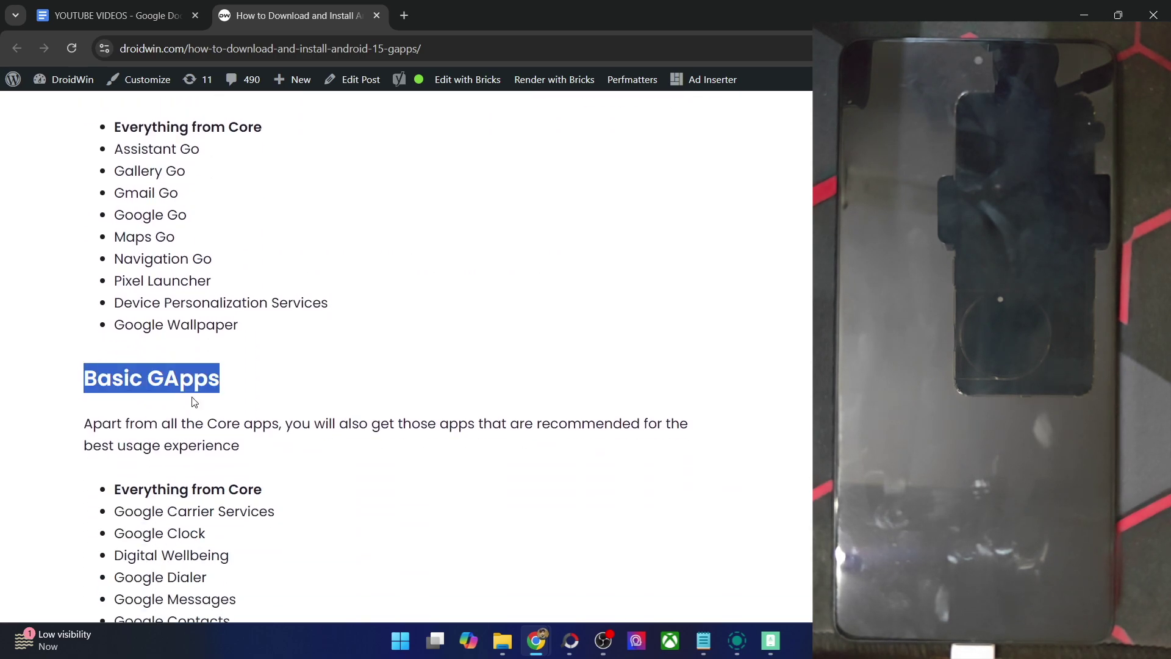
pyautogui.scroll(-2, 270, 531)
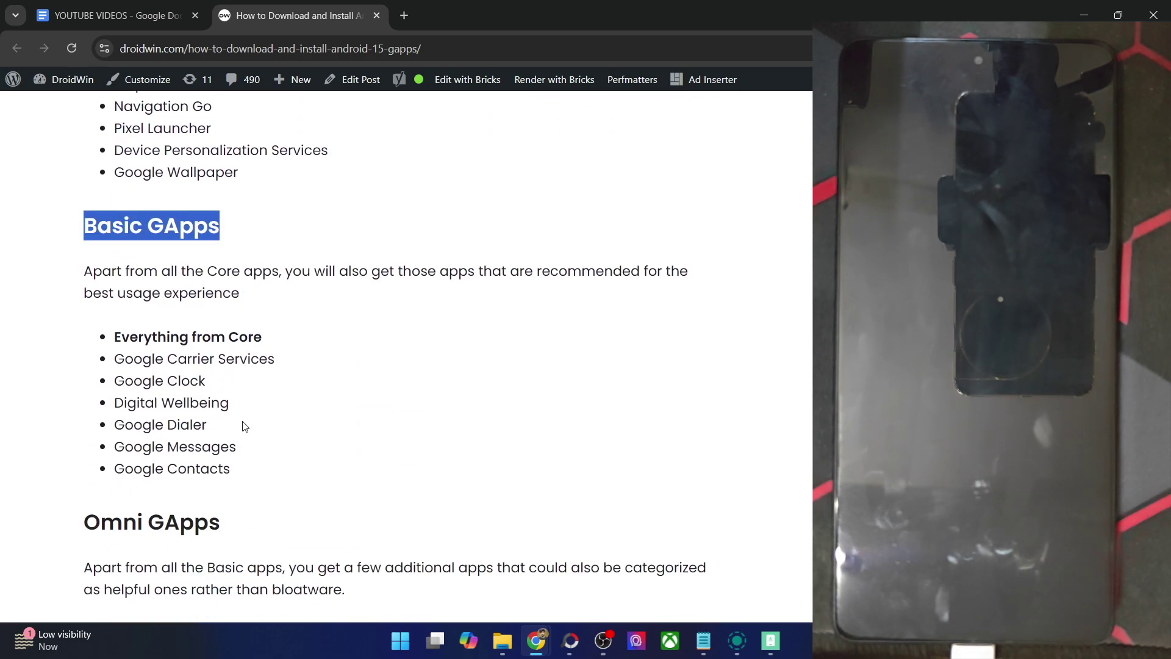
pyautogui.moveTo(243, 474); pyautogui.dragTo(121, 379)
# Highlight the Omni, Stock and Full GApps app lists while scrolling through them
pyautogui.scroll(-4, 124, 372)
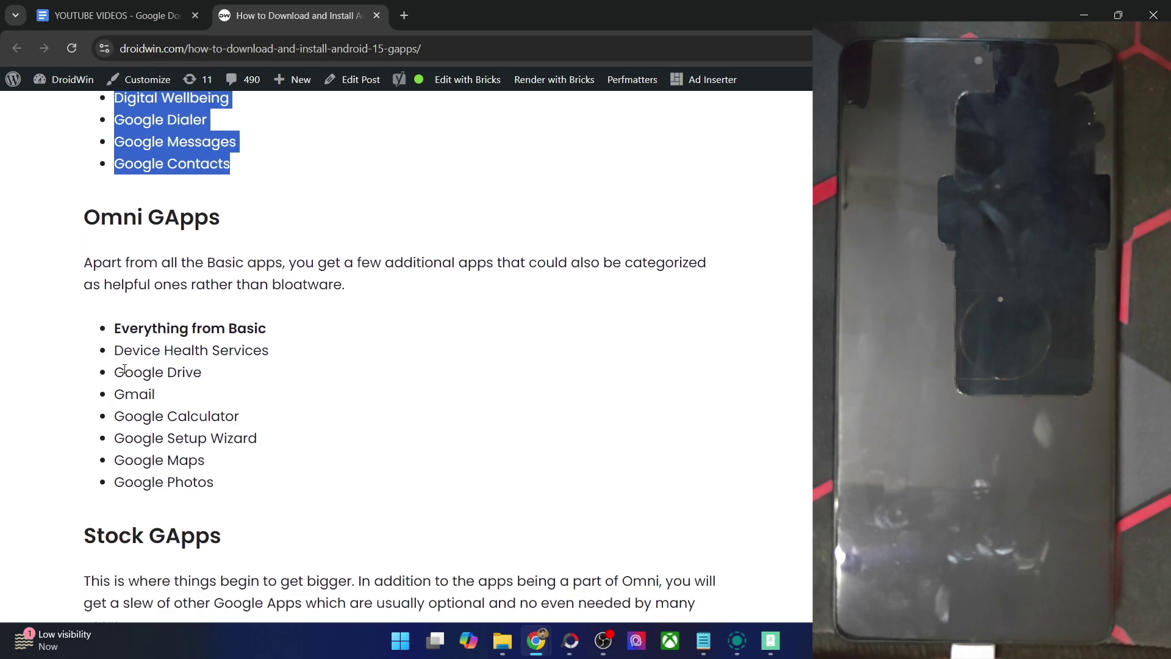
pyautogui.scroll(3, 171, 323)
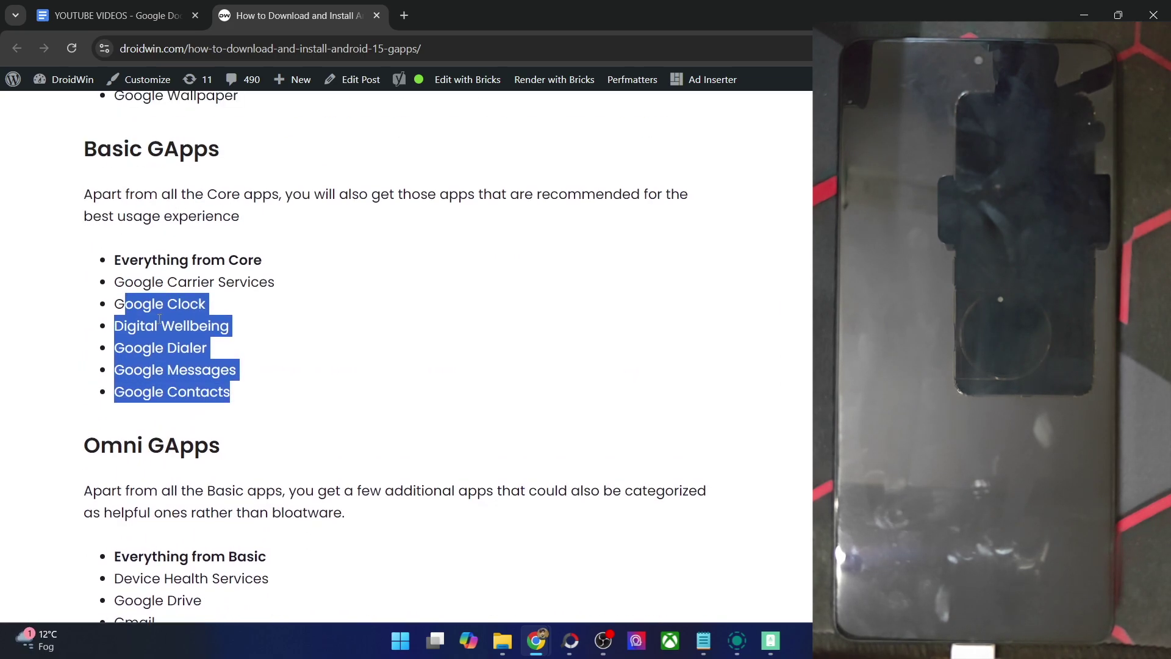
pyautogui.scroll(-3, 185, 337)
pyautogui.moveTo(117, 352); pyautogui.dragTo(228, 492)
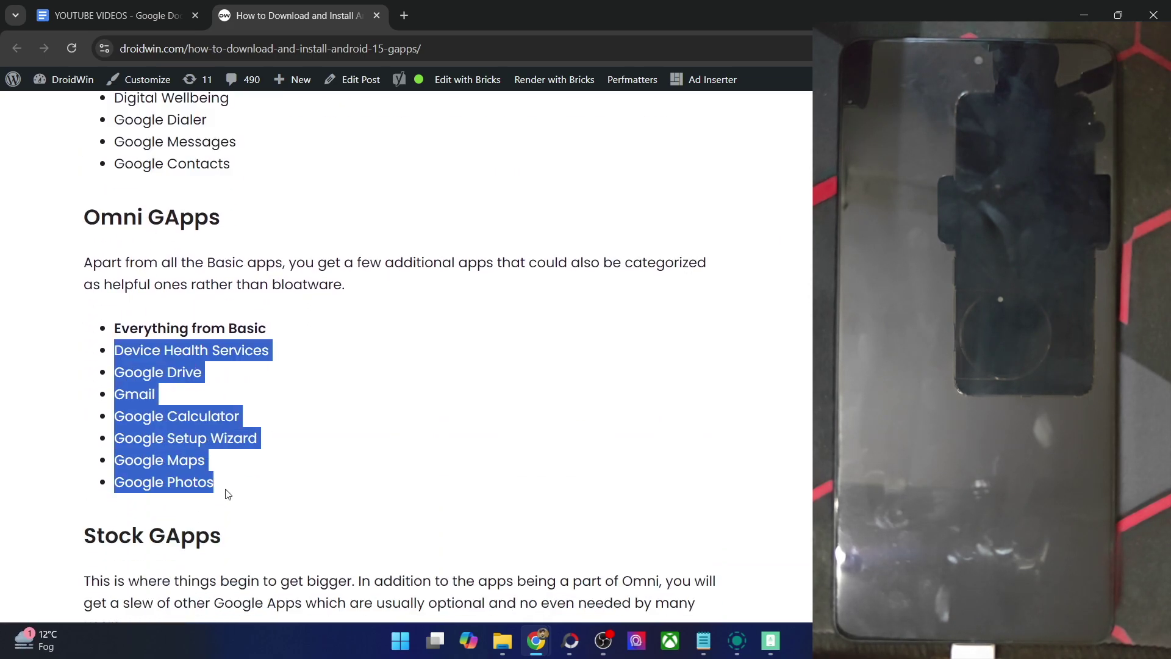
pyautogui.scroll(-6, 228, 492)
pyautogui.scroll(6, 236, 291)
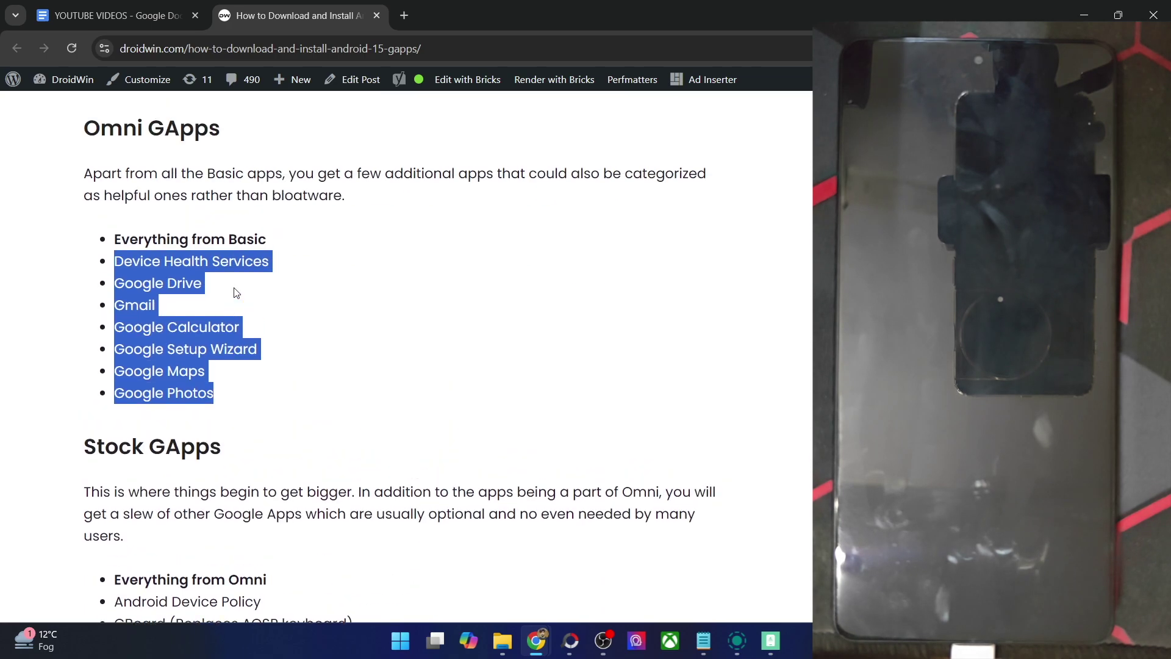
pyautogui.scroll(-6, 196, 504)
pyautogui.moveTo(244, 510); pyautogui.dragTo(114, 233)
pyautogui.scroll(-4, 233, 372)
pyautogui.scroll(-2, 233, 372)
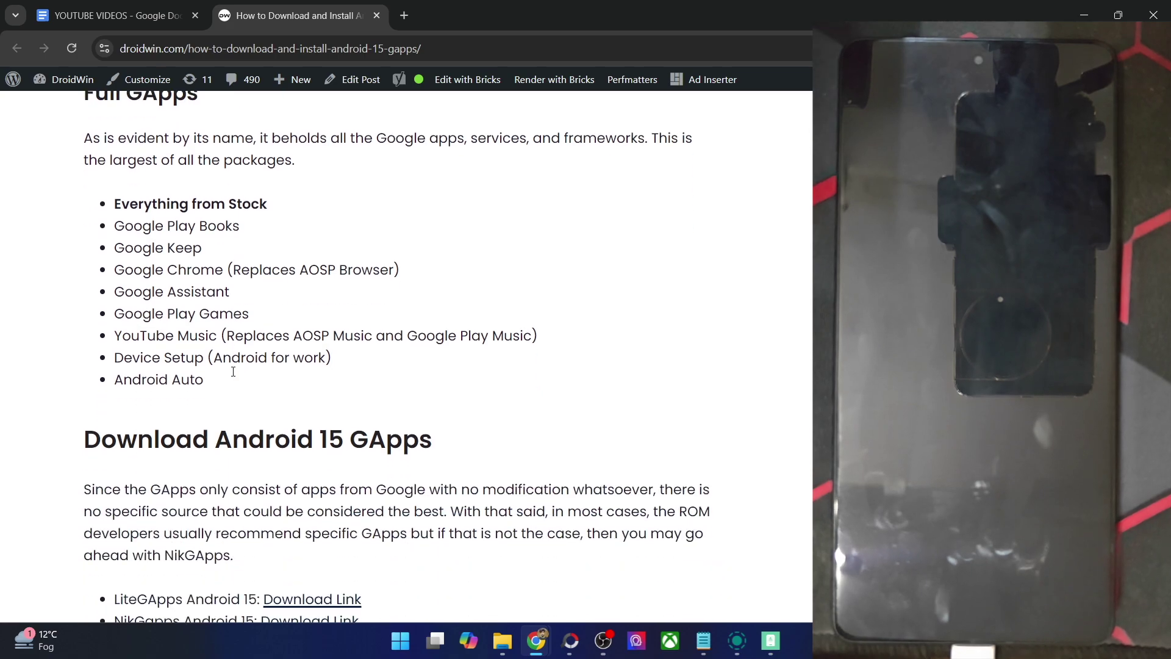
pyautogui.scroll(2, 235, 376)
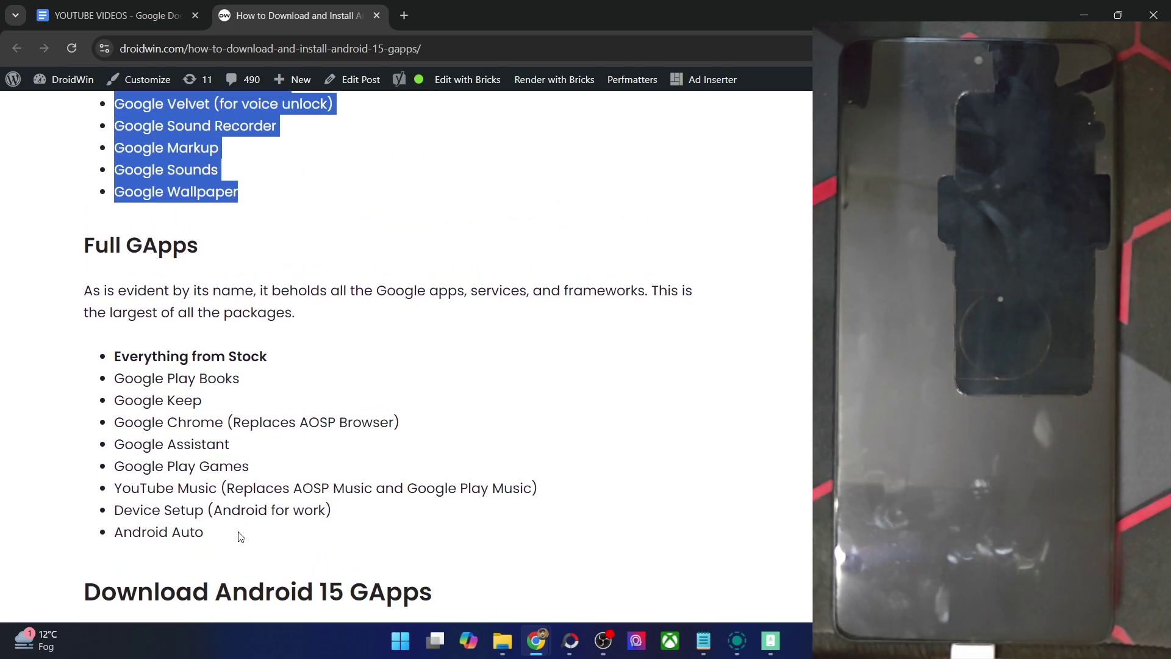
pyautogui.moveTo(241, 537); pyautogui.dragTo(105, 353)
# Return up the article to highlight the Core GApps heading
pyautogui.scroll(20, 209, 387)
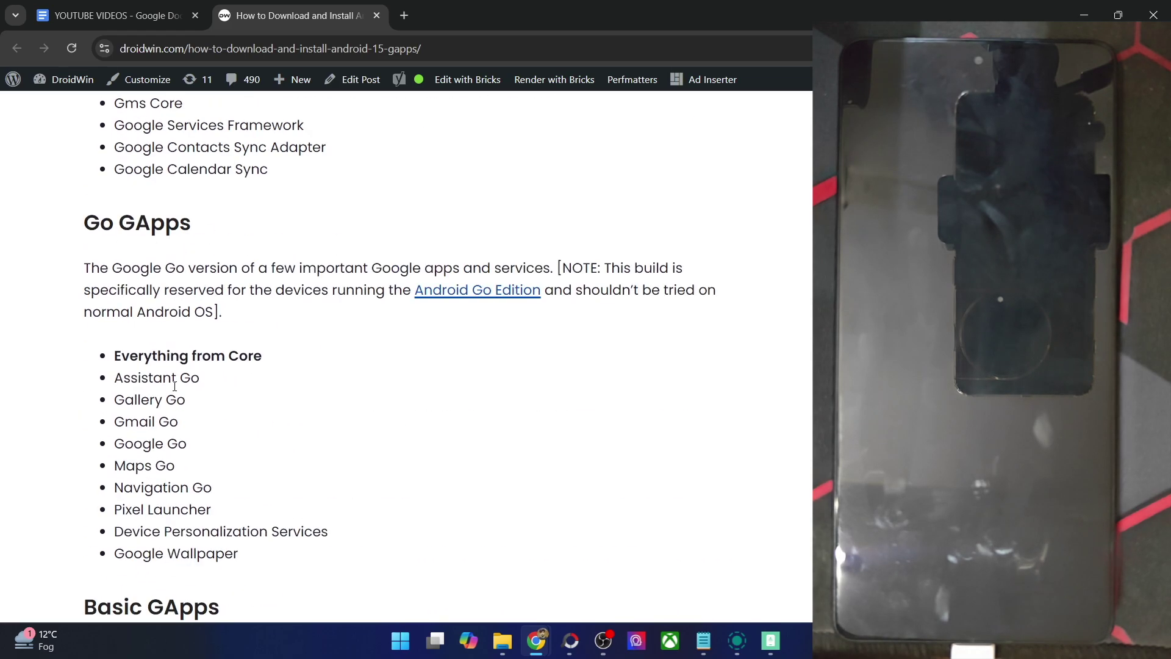
pyautogui.scroll(7, 175, 386)
pyautogui.scroll(-2, 183, 387)
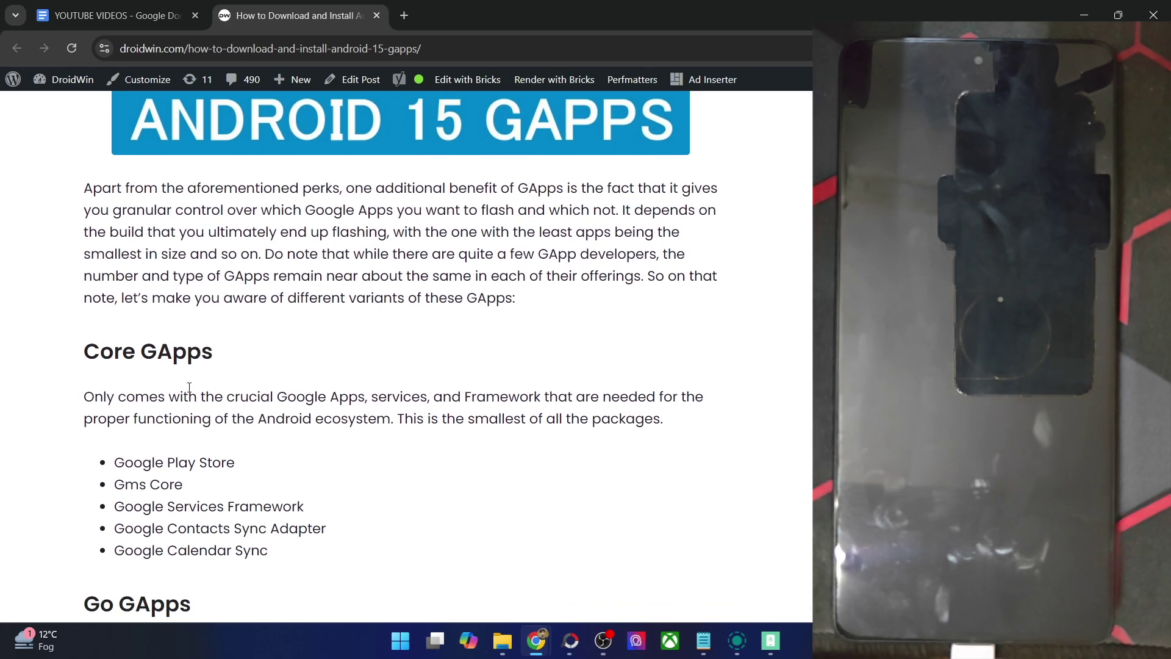
pyautogui.tripleClick(168, 344)
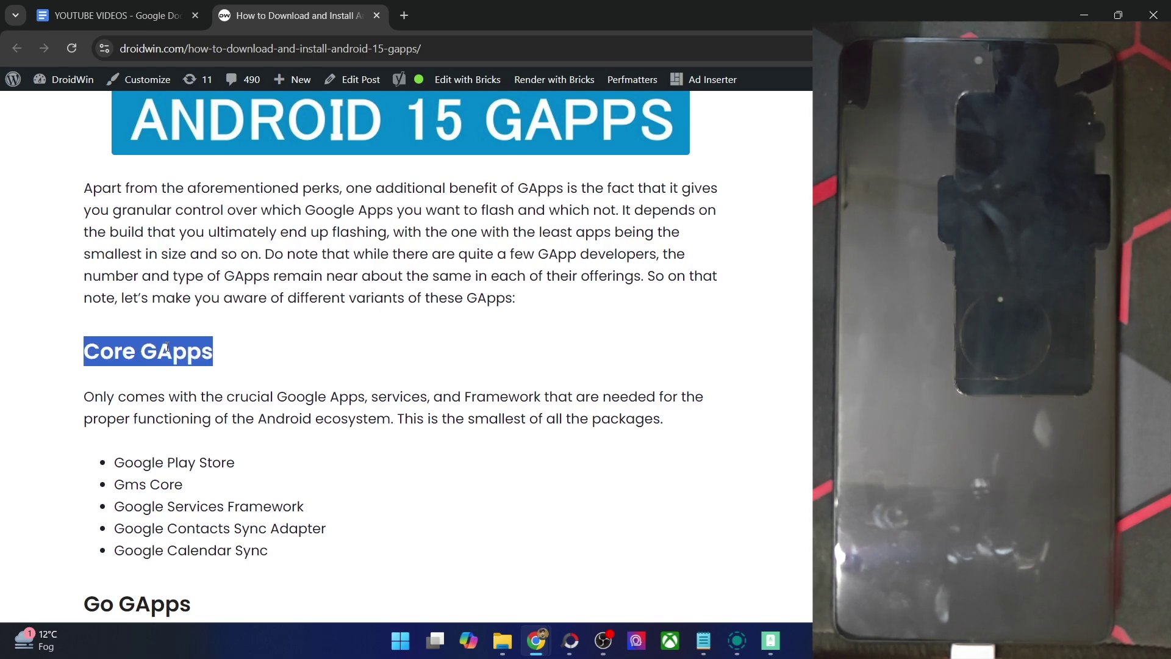
# Highlight the Android Auto entry and the Full GApps heading, then clear the highlights
pyautogui.scroll(-5, 393, 341)
pyautogui.scroll(-4, 435, 336)
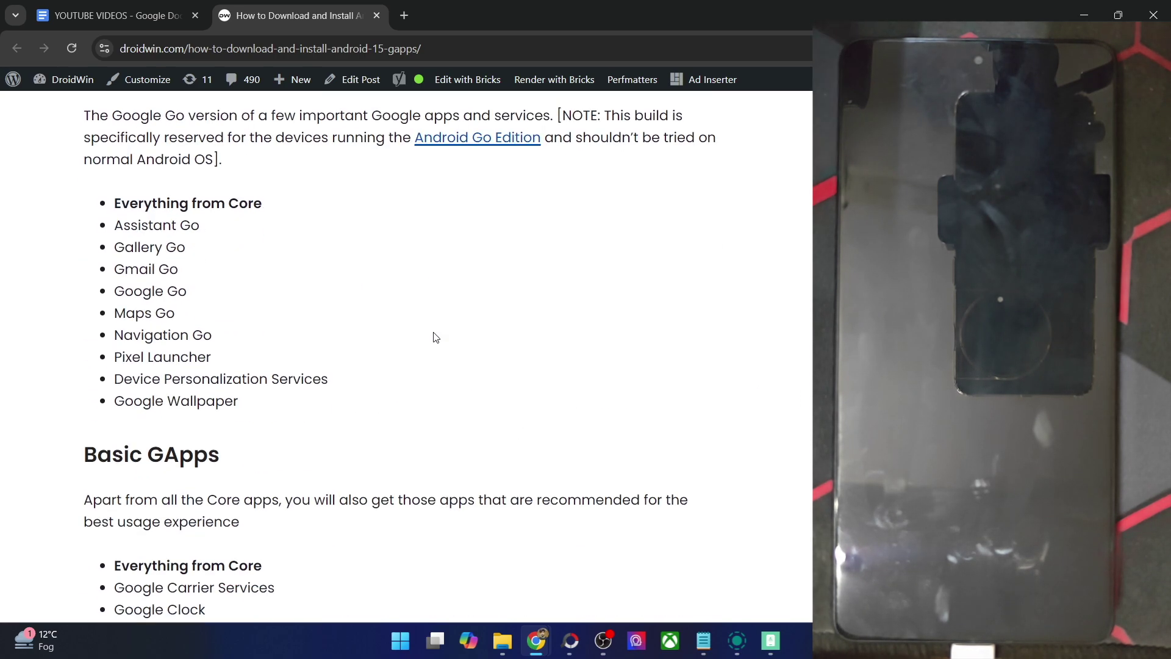
pyautogui.scroll(-14, 435, 336)
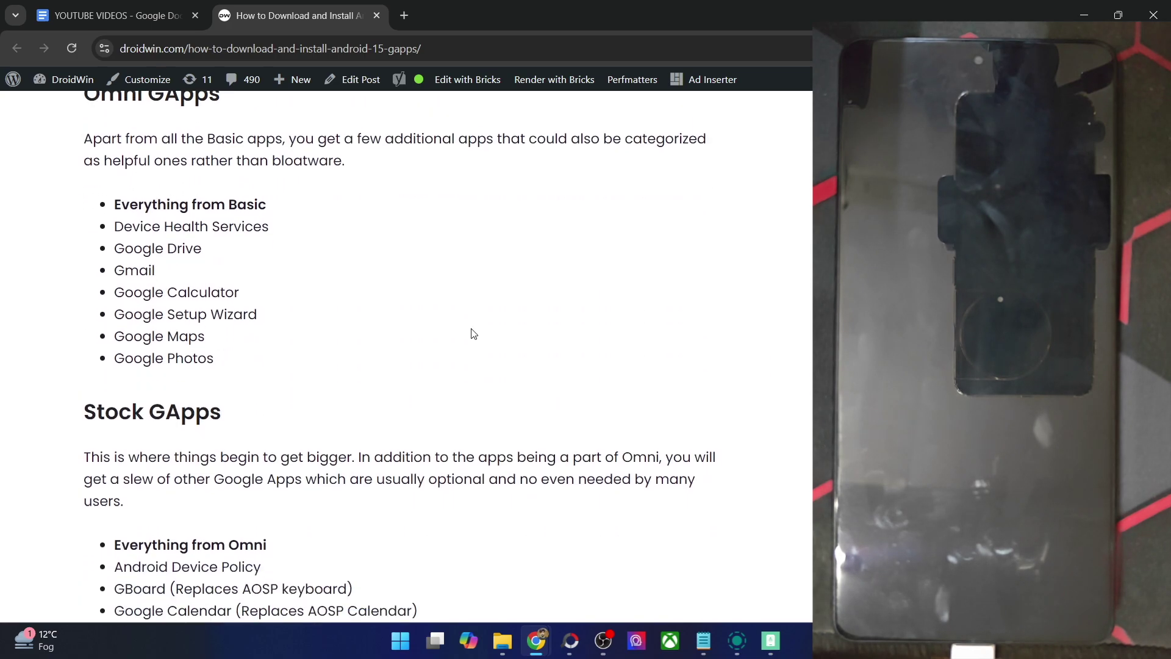
pyautogui.scroll(-12, 159, 308)
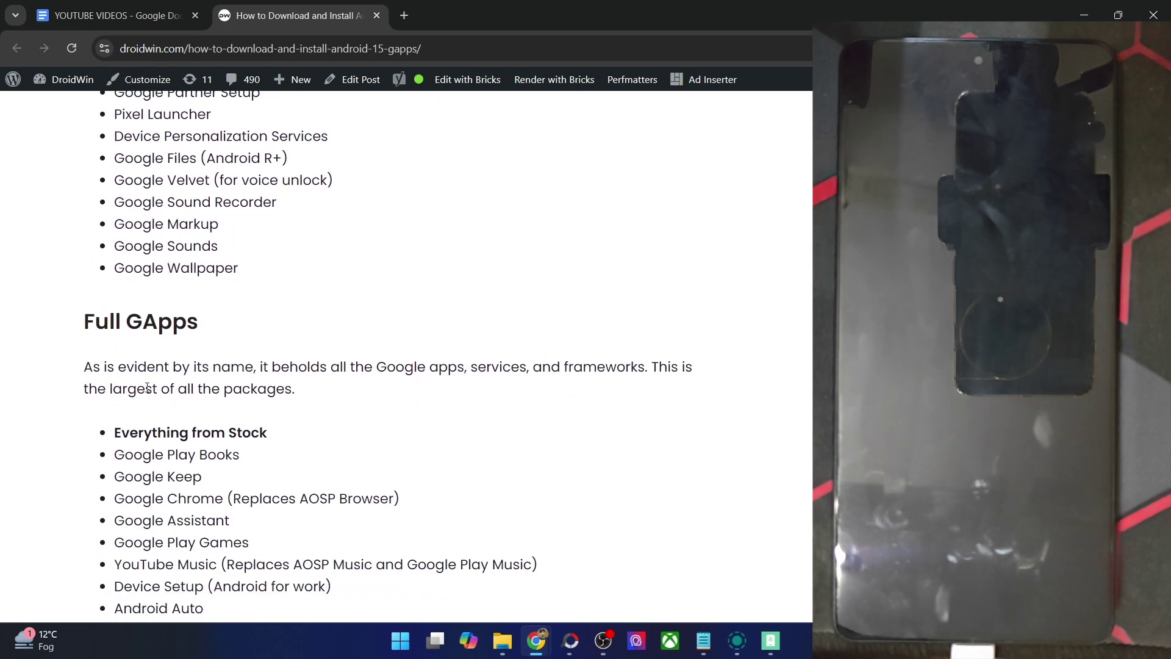
pyautogui.scroll(6, 147, 387)
pyautogui.scroll(-4, 147, 390)
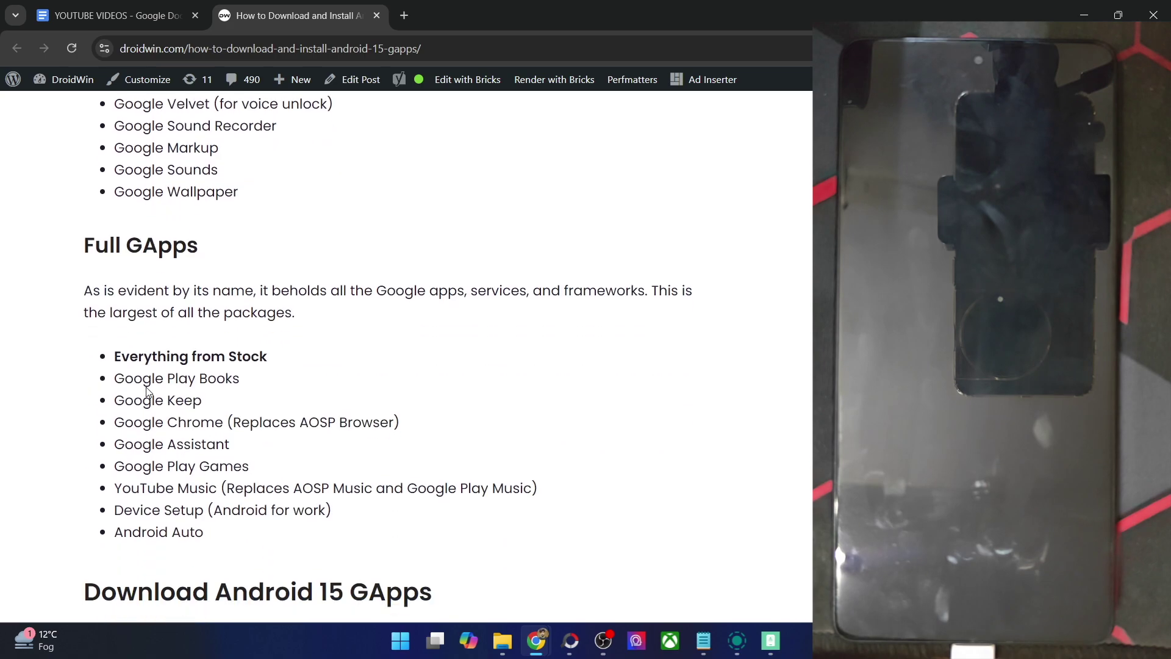
pyautogui.tripleClick(159, 526)
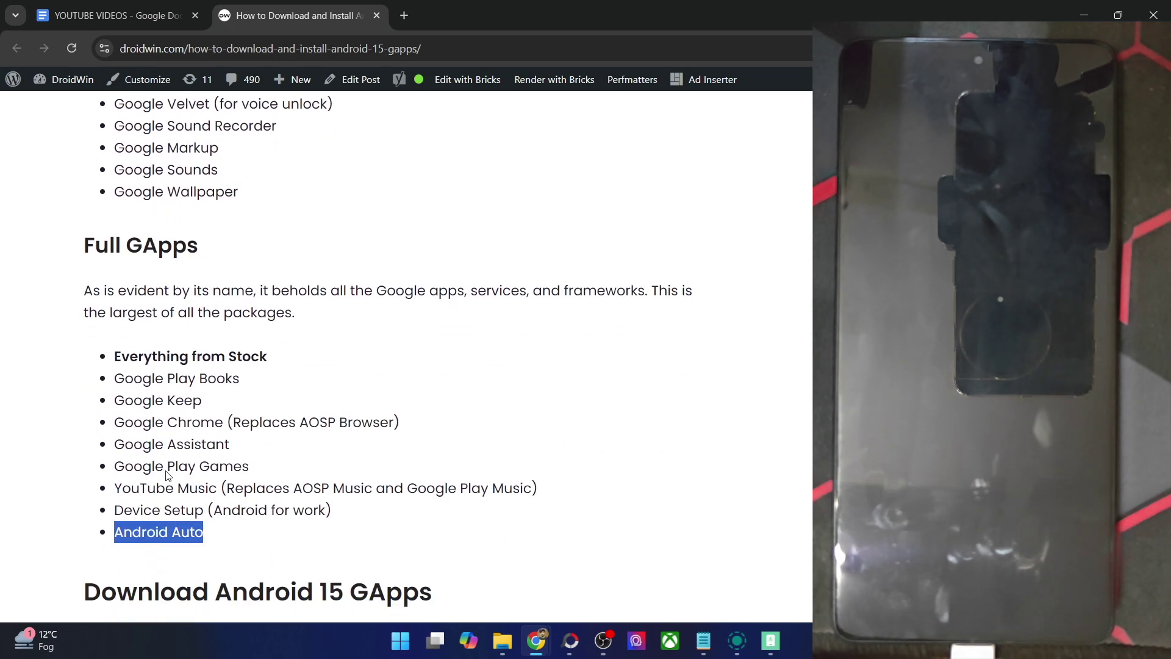
pyautogui.click(158, 253)
pyautogui.tripleClick(158, 252)
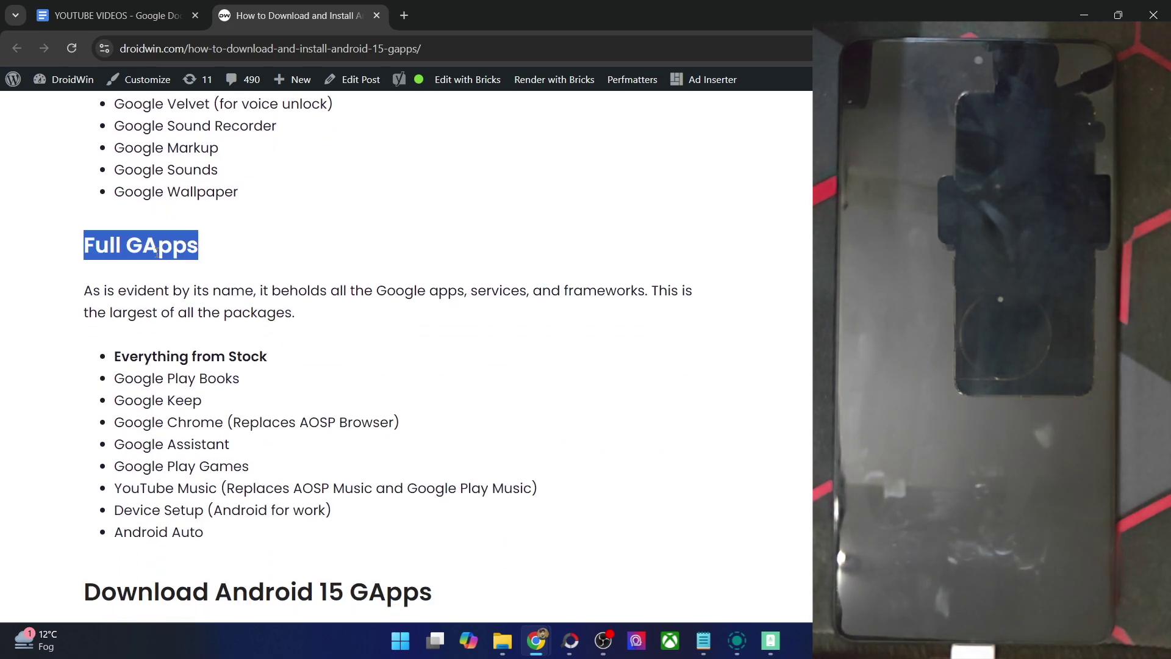
pyautogui.click(166, 547)
pyautogui.scroll(15, 166, 543)
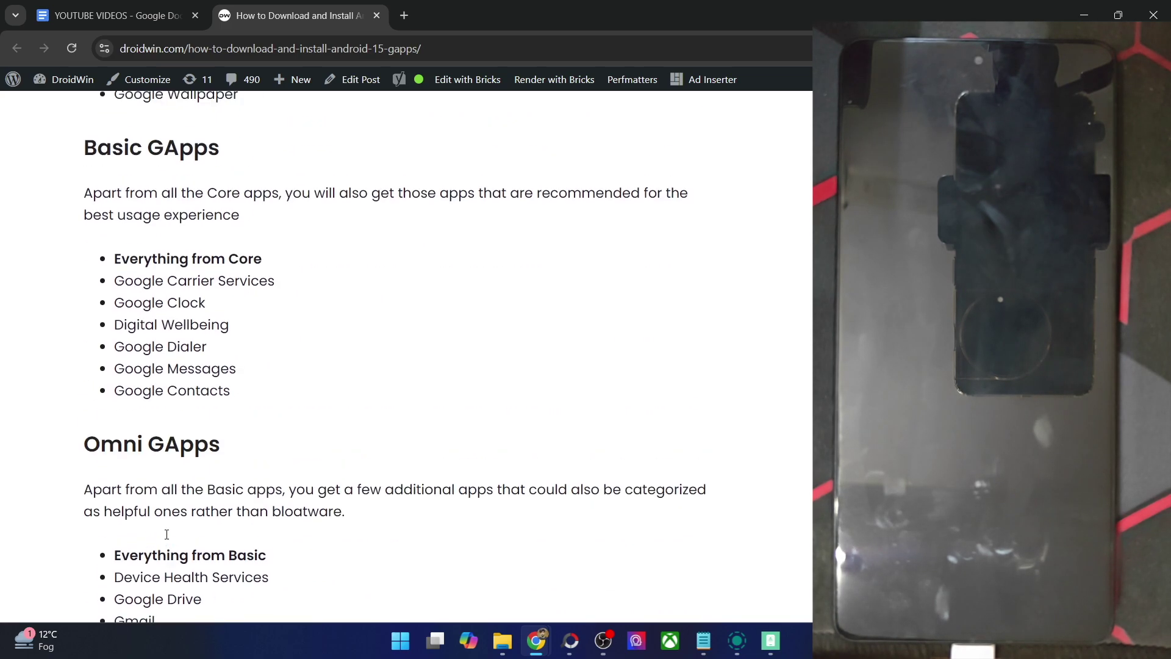
# Highlight the Go GApps heading and the key words in its description
pyautogui.scroll(4, 171, 533)
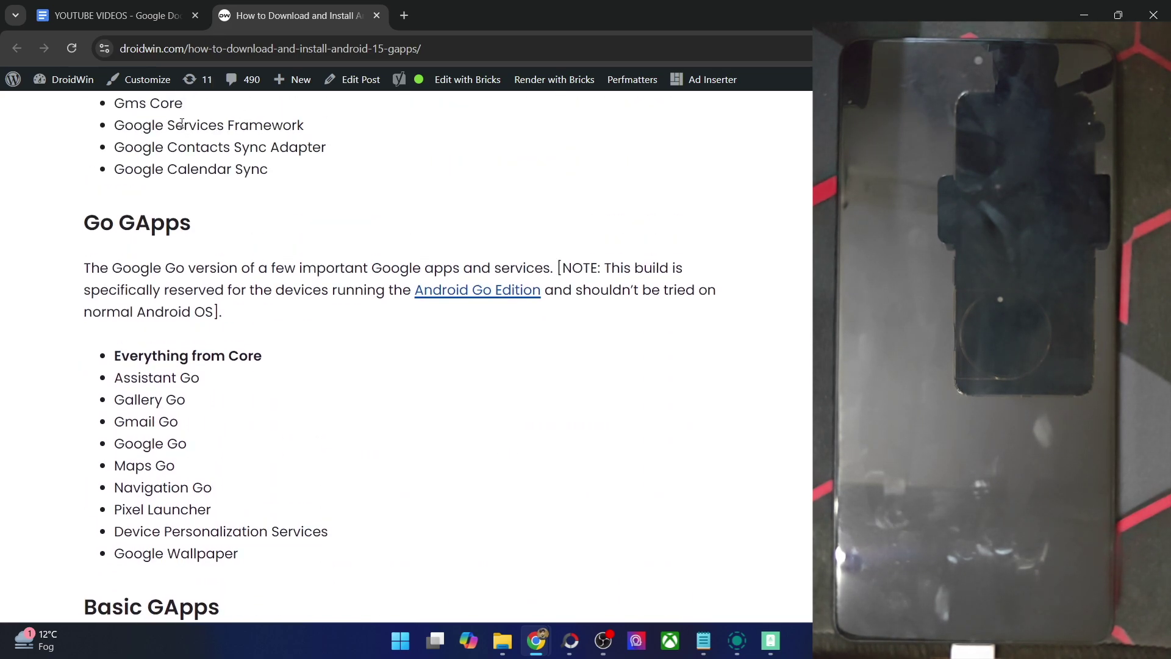
pyautogui.tripleClick(141, 222)
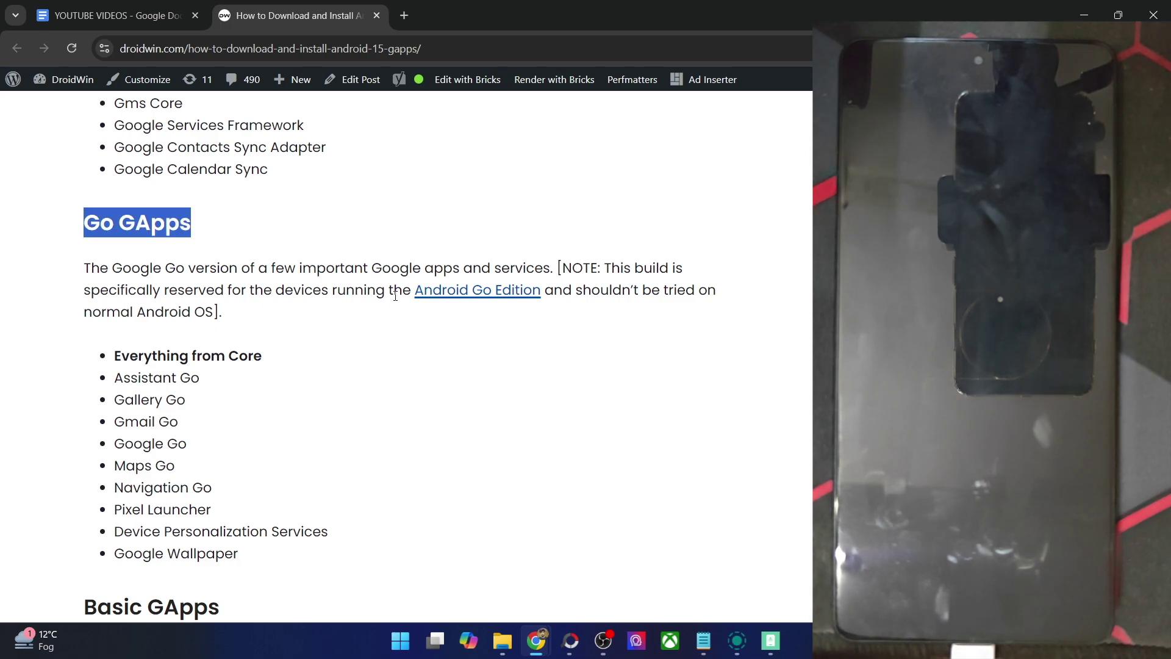
pyautogui.doubleClick(365, 292)
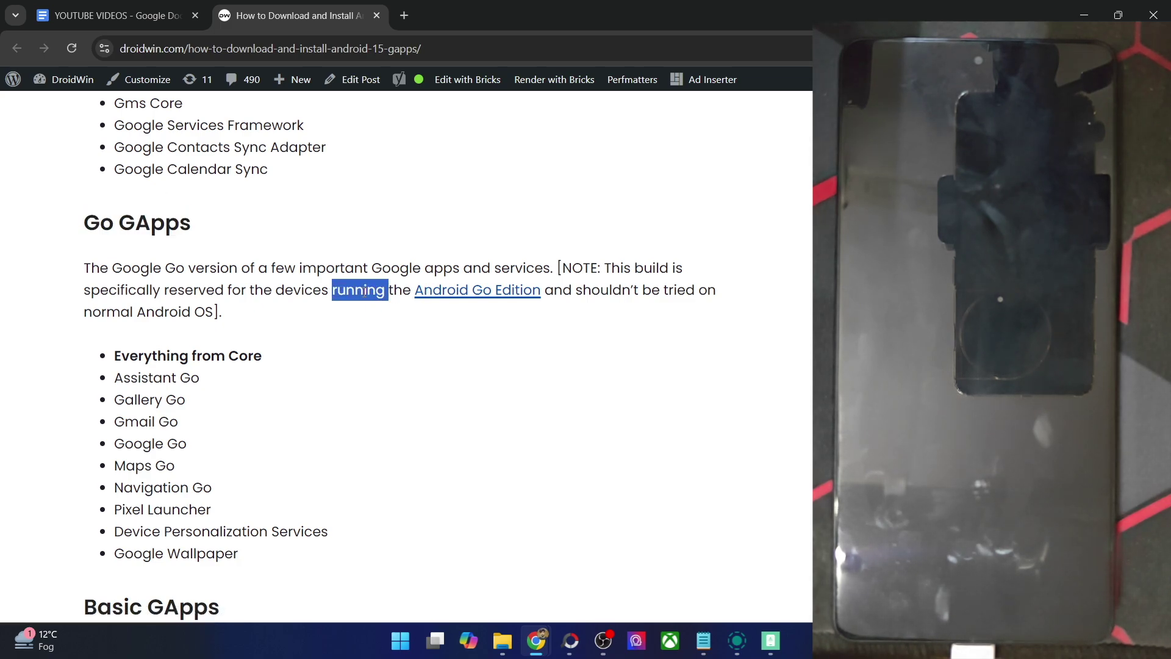
pyautogui.click(364, 292)
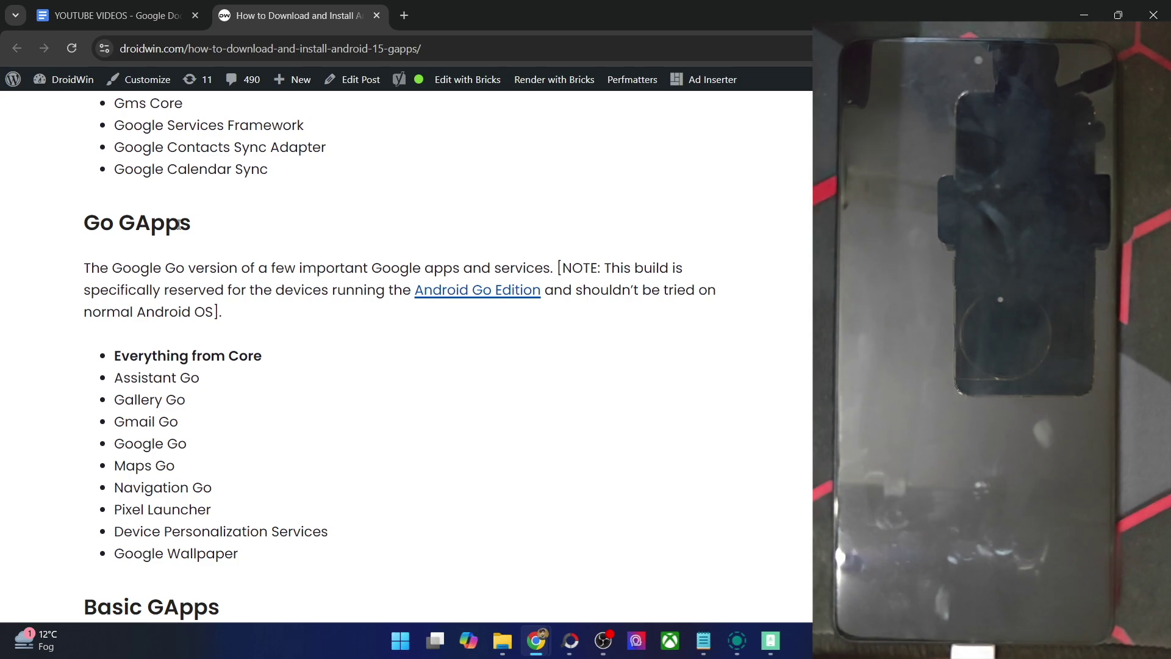
pyautogui.moveTo(179, 225); pyautogui.dragTo(147, 253)
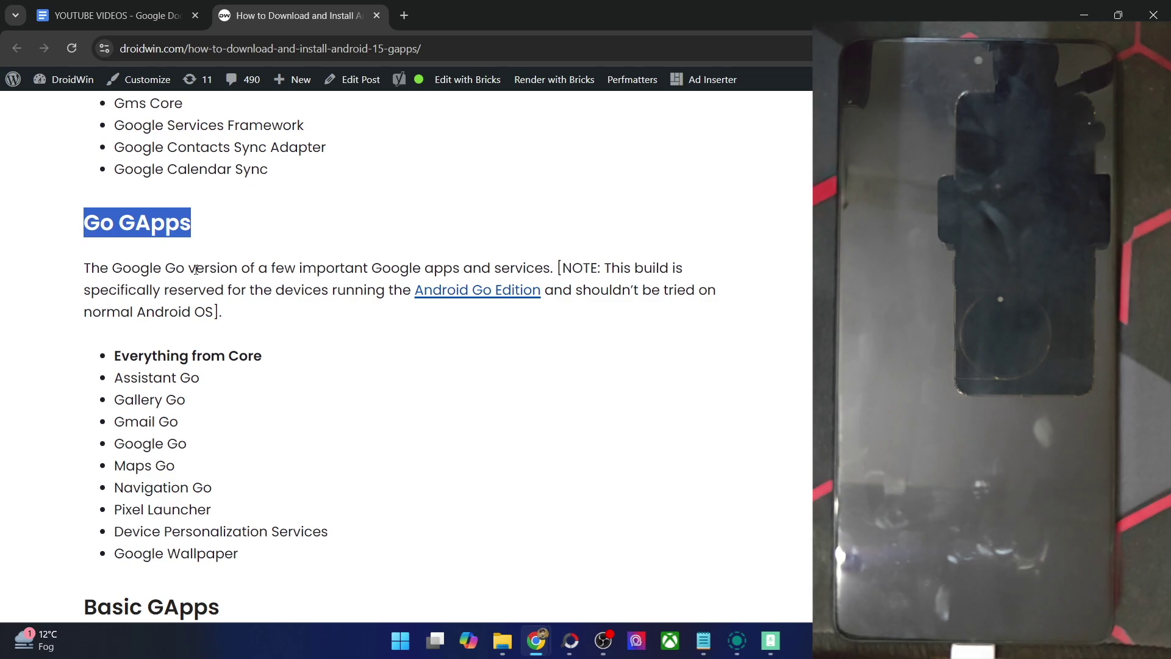
pyautogui.doubleClick(201, 269)
# Highlight the Core GApps heading, then scroll down to the Download Android 15 GApps section
pyautogui.scroll(4, 205, 275)
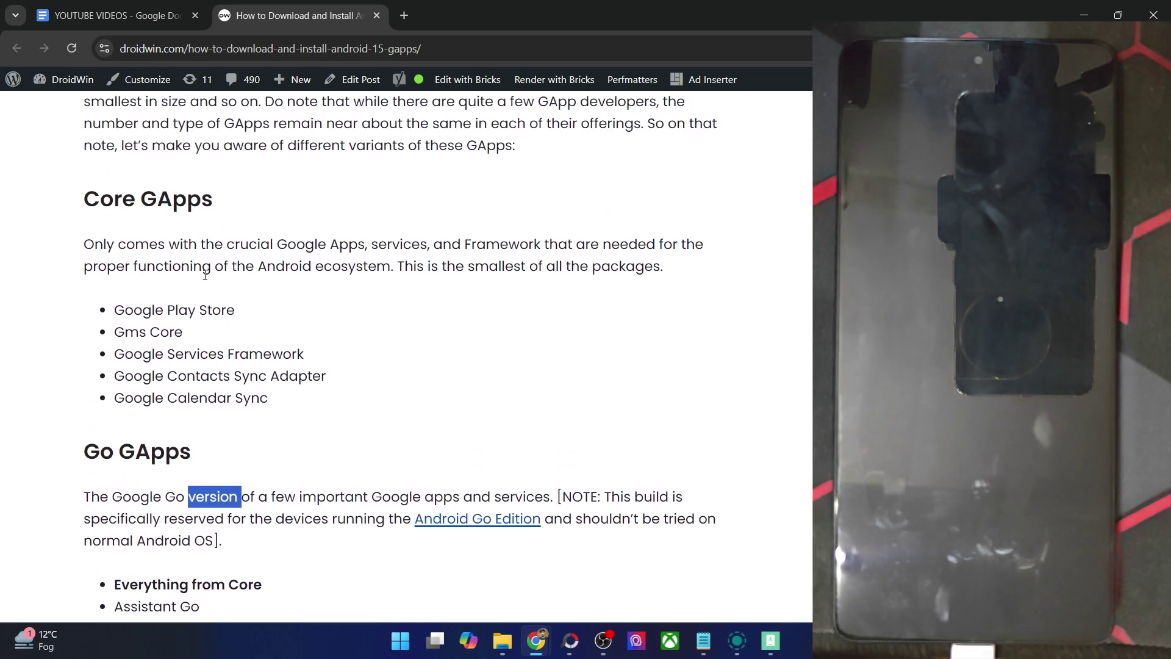
pyautogui.scroll(-15, 105, 206)
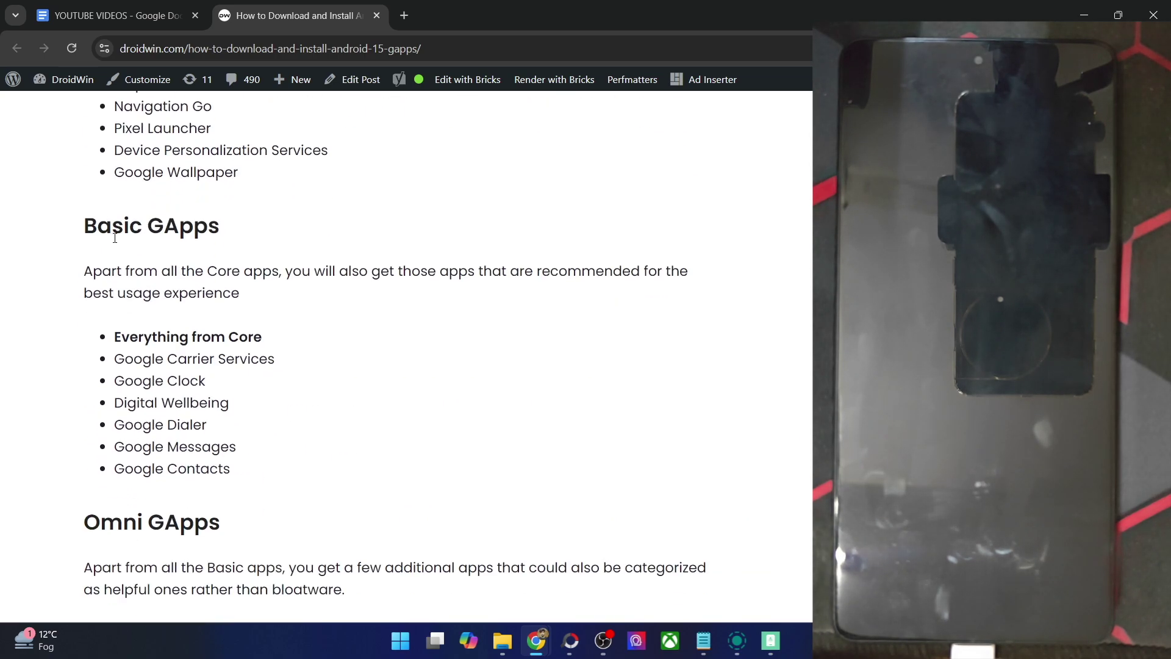
pyautogui.scroll(-4, 108, 246)
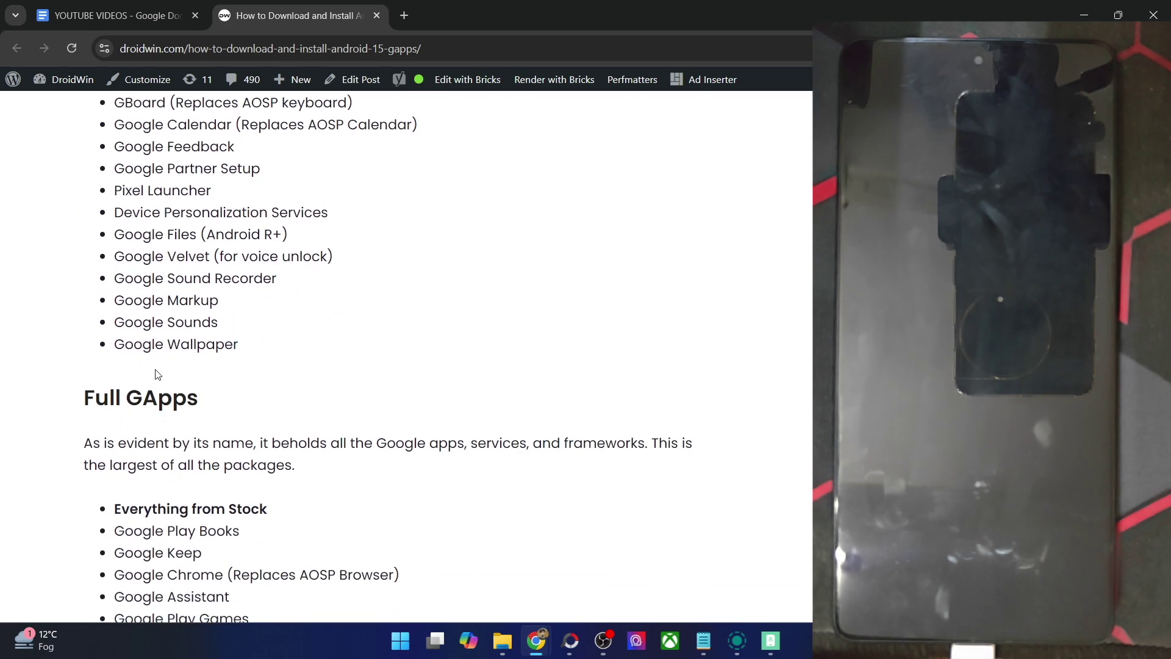
pyautogui.scroll(20, 186, 431)
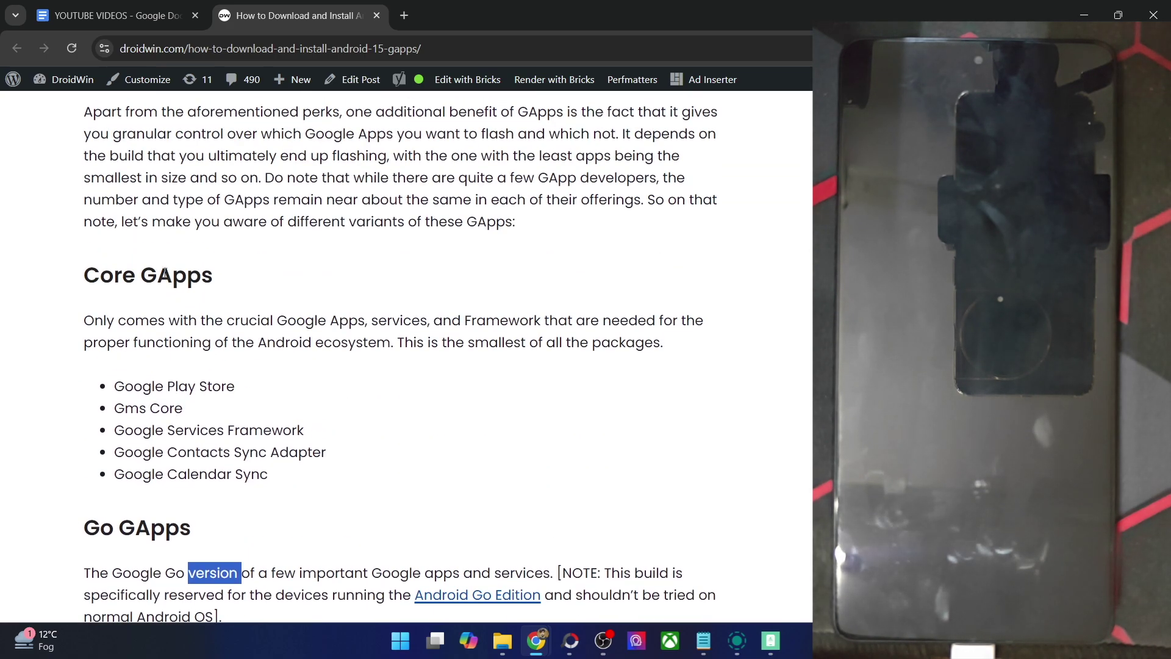
pyautogui.tripleClick(164, 274)
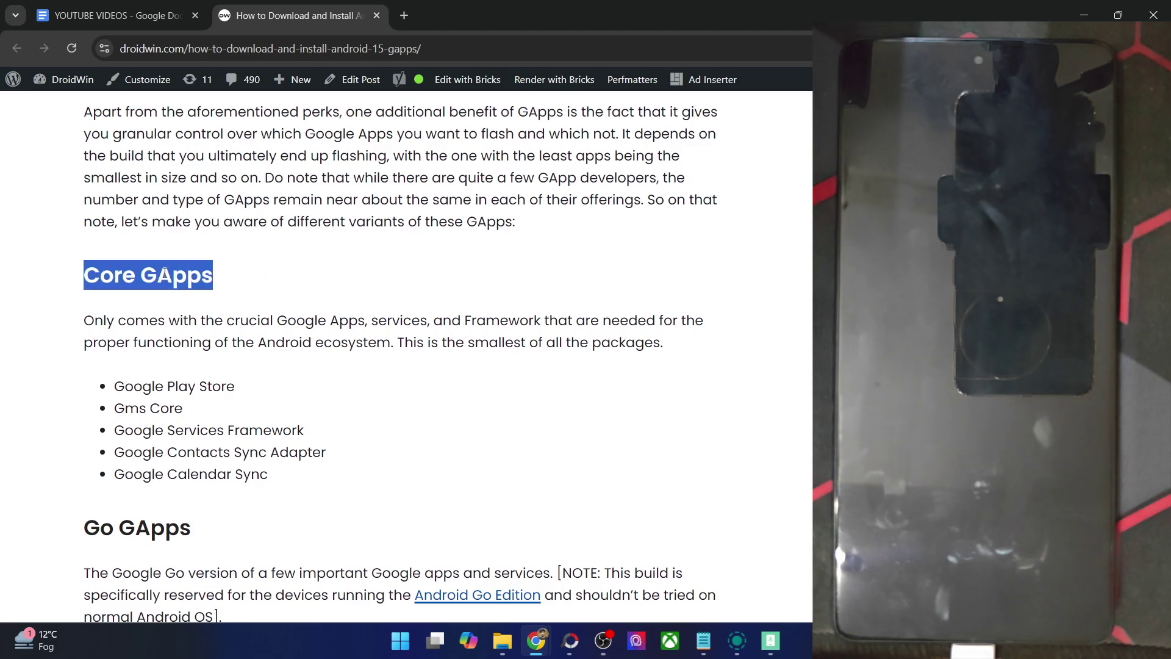
pyautogui.scroll(-8, 168, 281)
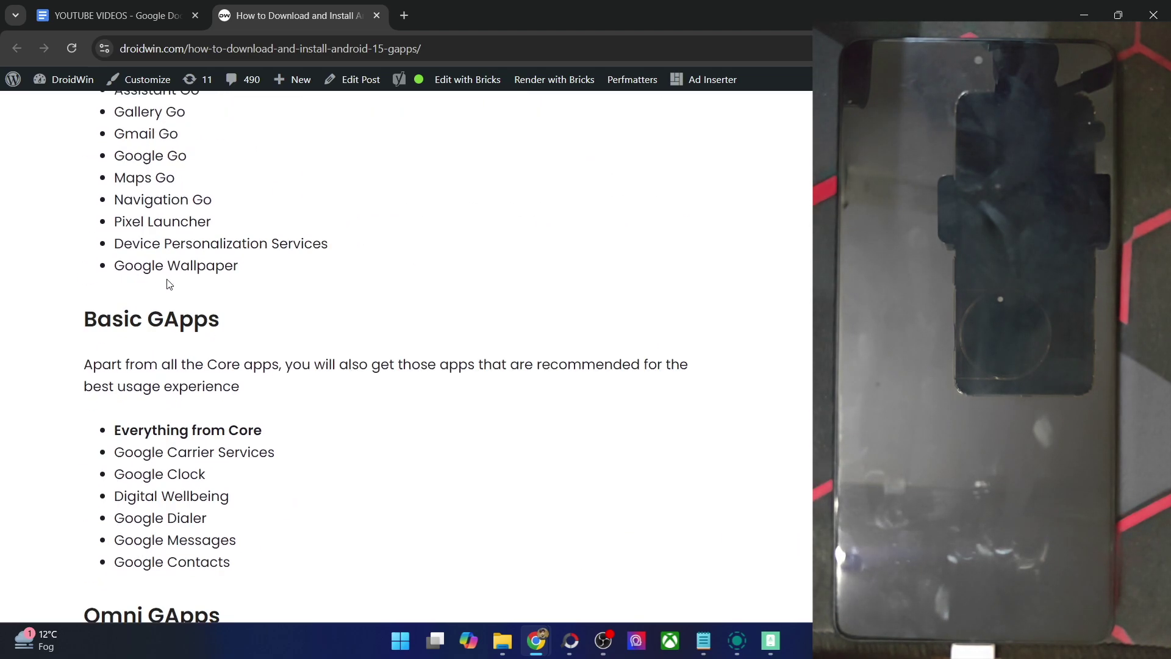
pyautogui.scroll(-15, 169, 284)
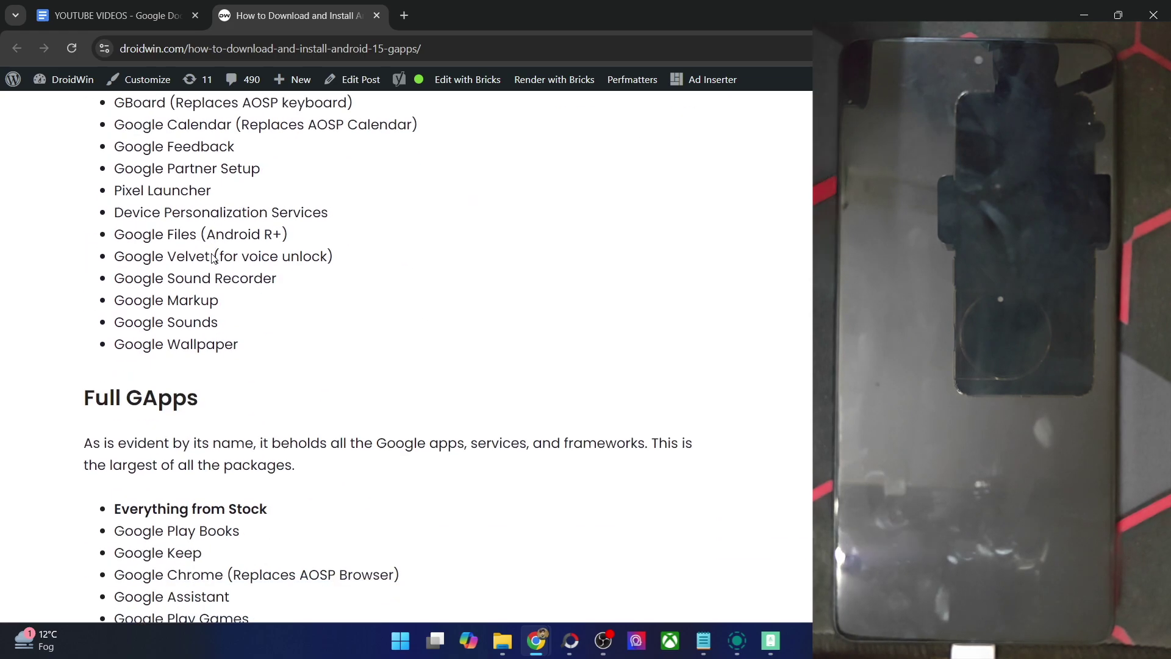
pyautogui.scroll(-3, 213, 258)
pyautogui.scroll(-7, 259, 361)
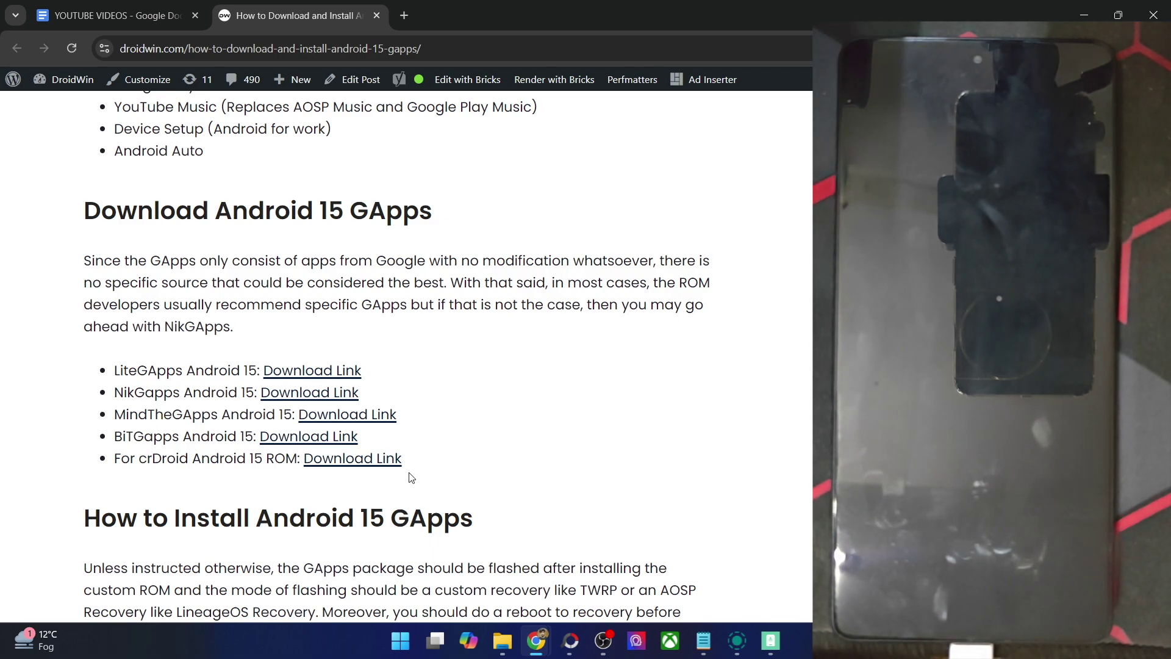
# Highlight the GApps download lines, including the MindTheGApps and NikGapps entries
pyautogui.moveTo(363, 437); pyautogui.dragTo(117, 369)
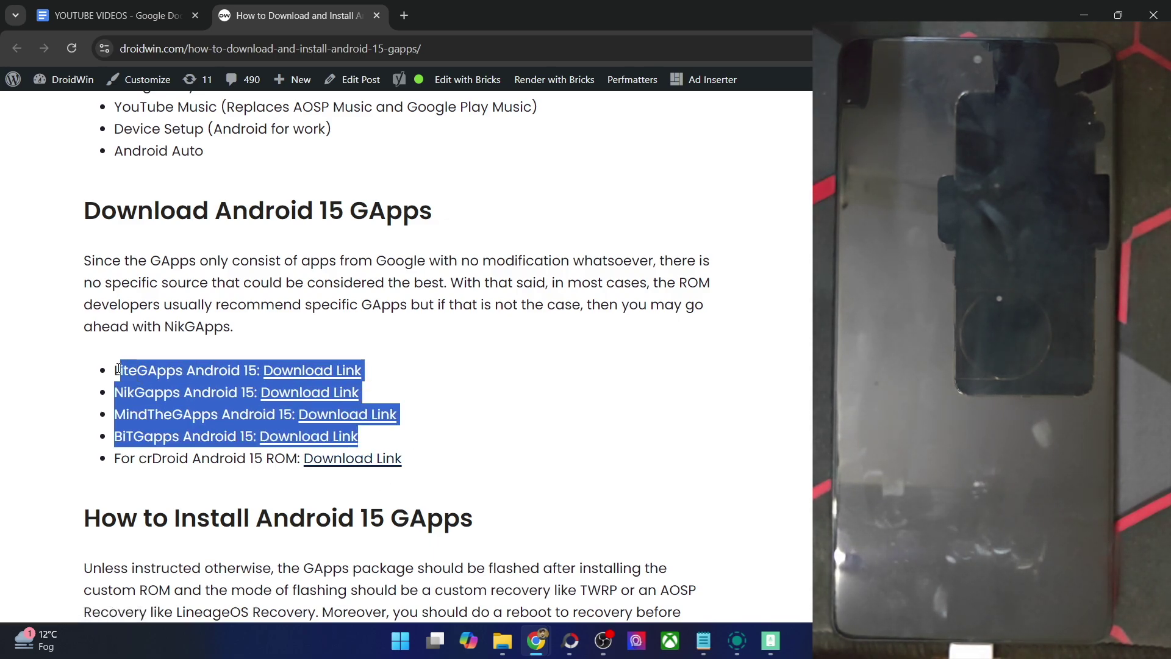
pyautogui.click(219, 296)
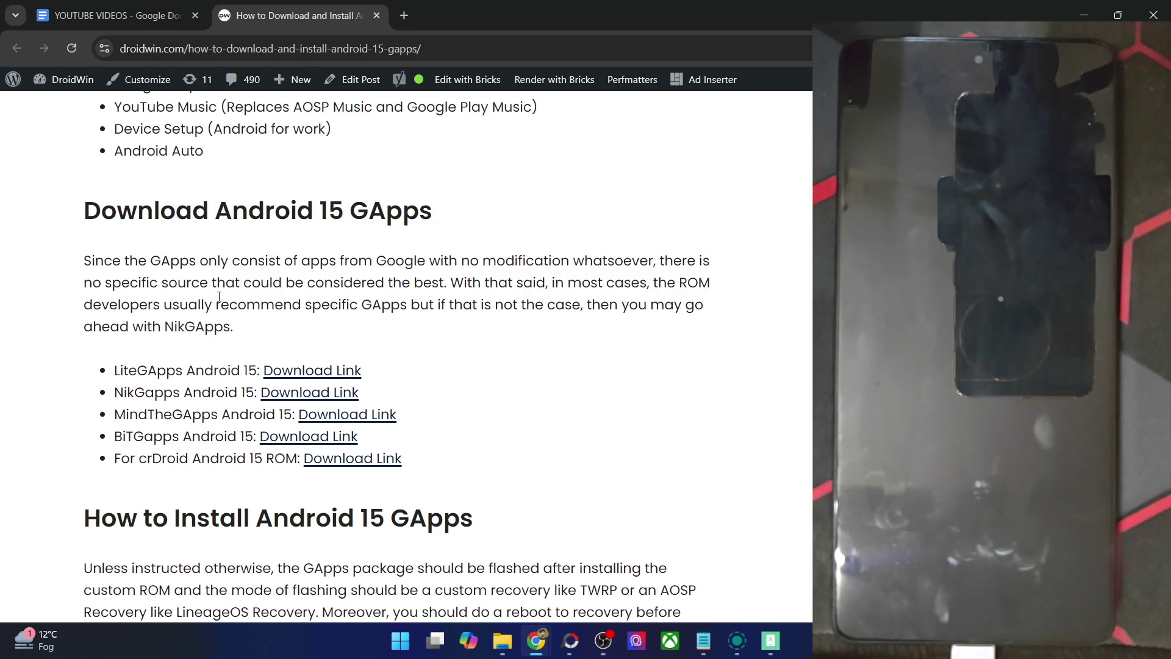
pyautogui.tripleClick(116, 417)
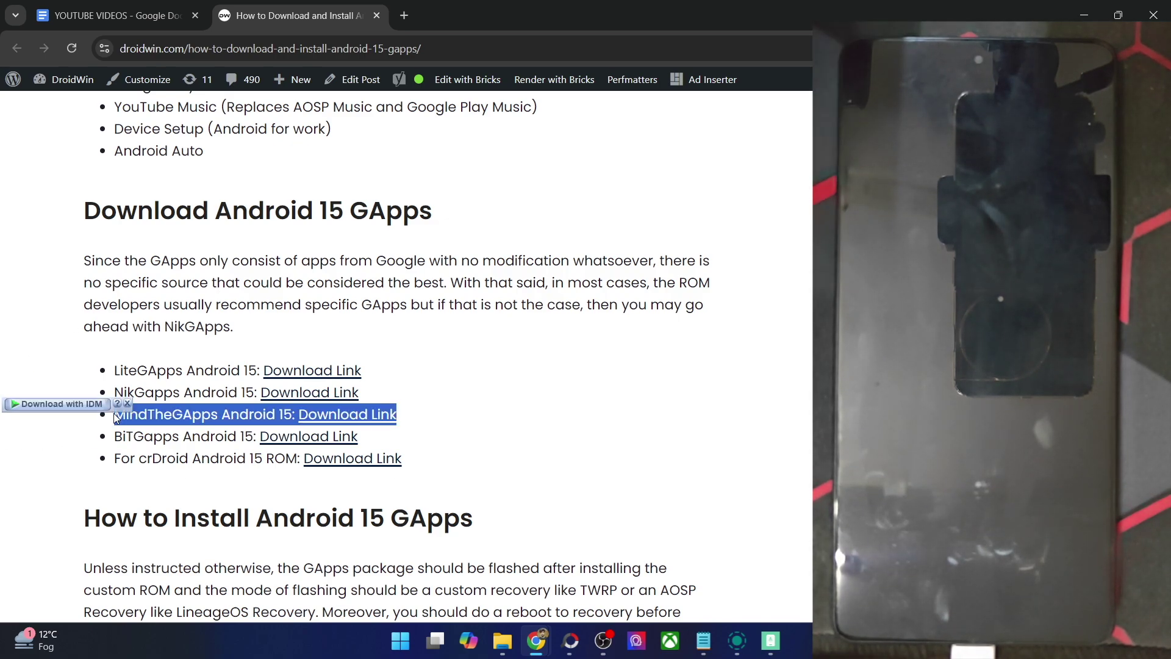
pyautogui.doubleClick(149, 393)
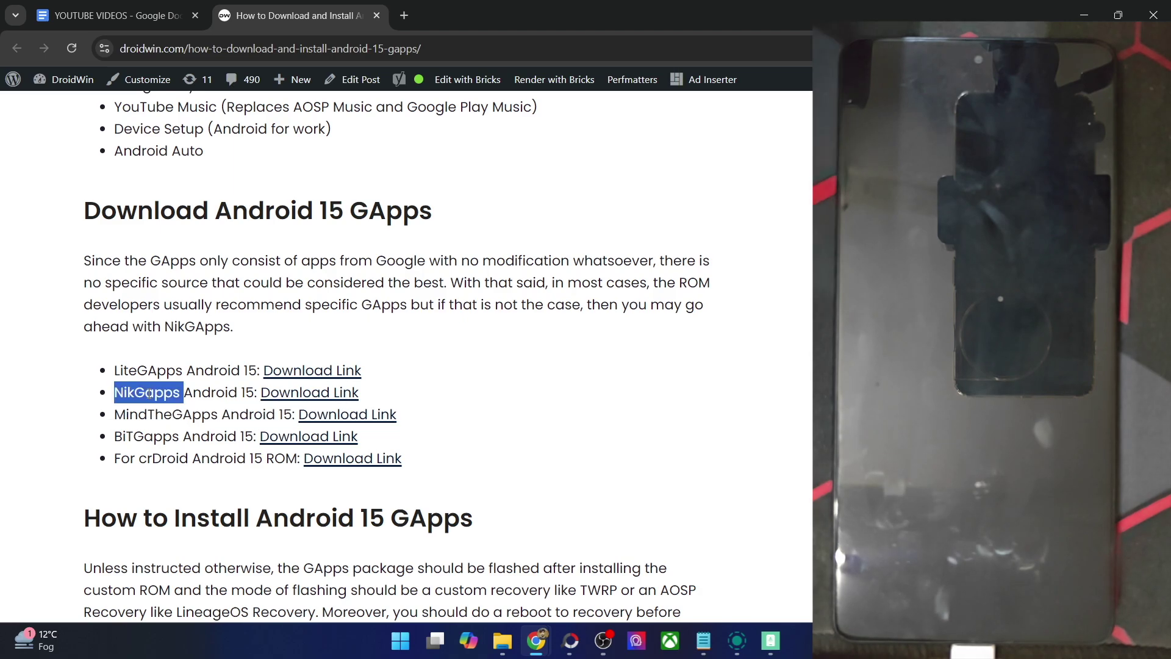
pyautogui.click(194, 320)
pyautogui.scroll(-7, 192, 321)
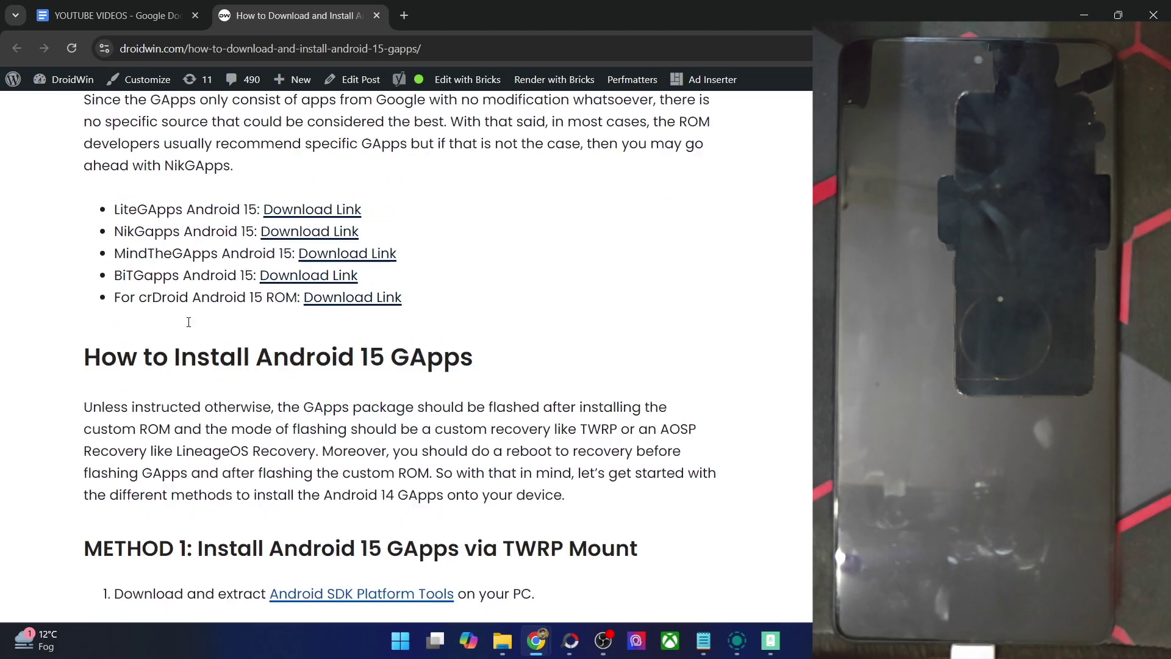
pyautogui.scroll(8, 189, 326)
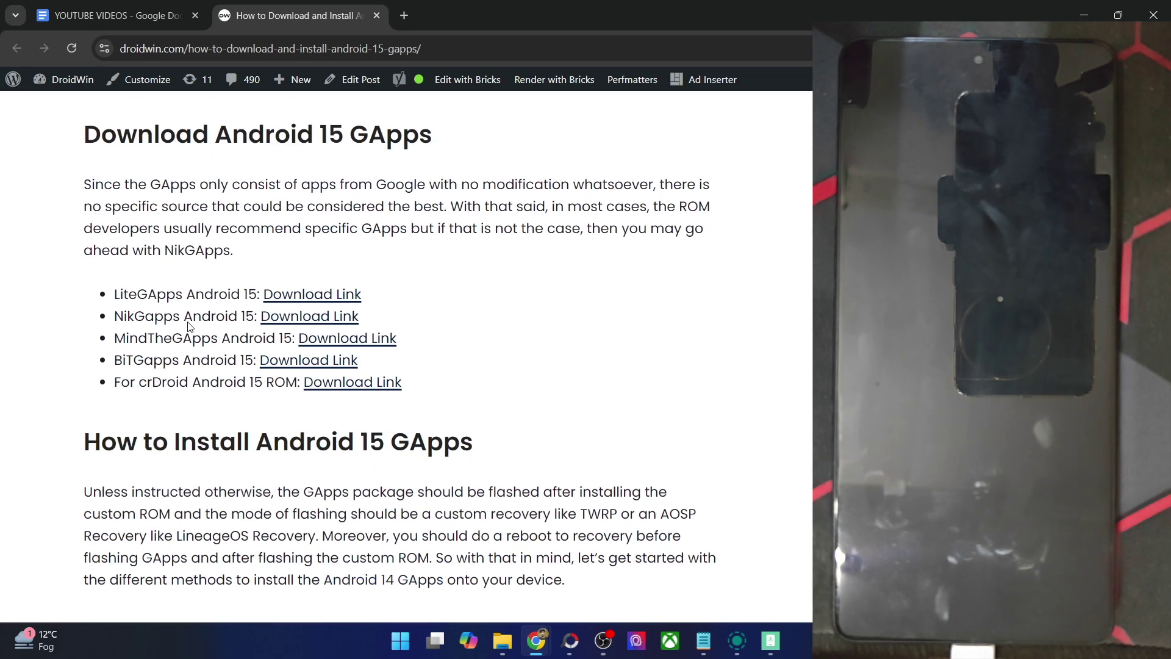
# Open the NikGapps download link in a new tab and switch to the nikgapps.com page
pyautogui.rightClick(317, 316)
pyautogui.click(397, 340)
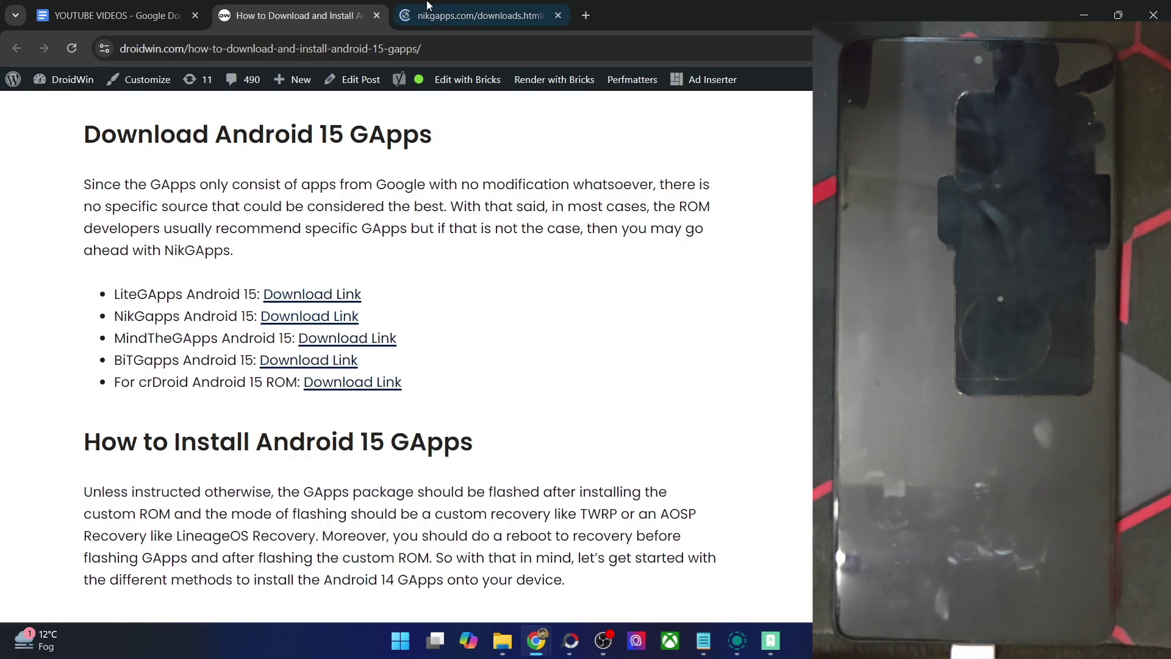
pyautogui.hotkey('ctrl', 'Tab')
pyautogui.scroll(-5, 372, 374)
# Go to the NikGapps files on SourceForge and open the Android-15 31-Dec-2024 release folder
pyautogui.click(541, 104)
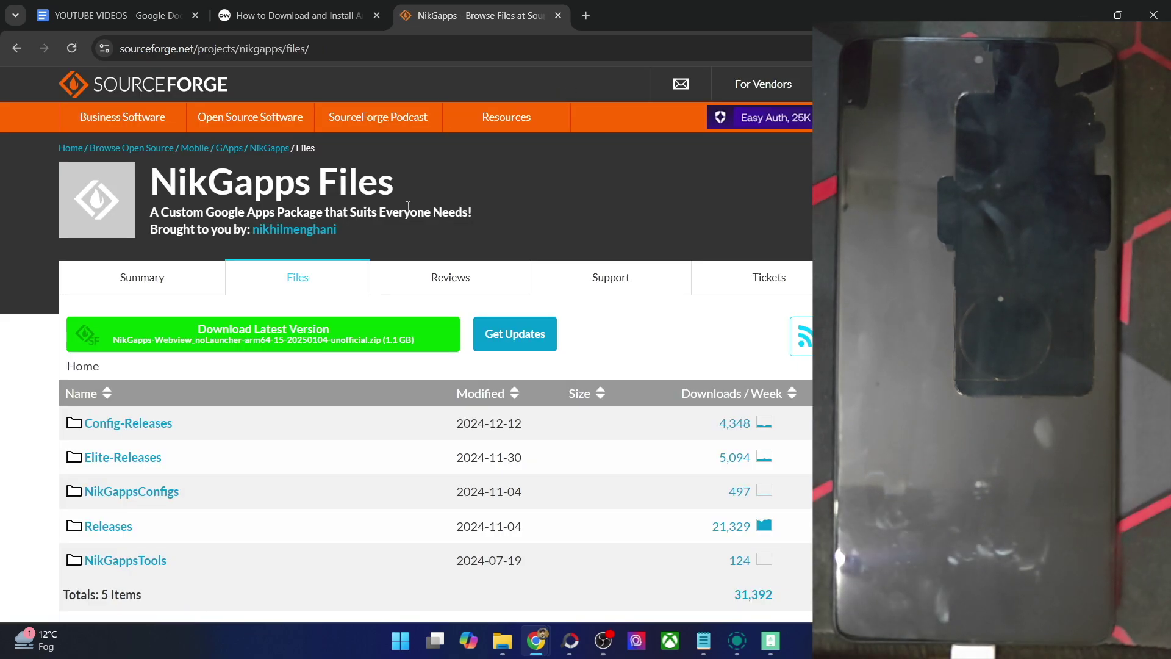
pyautogui.scroll(-1, 241, 329)
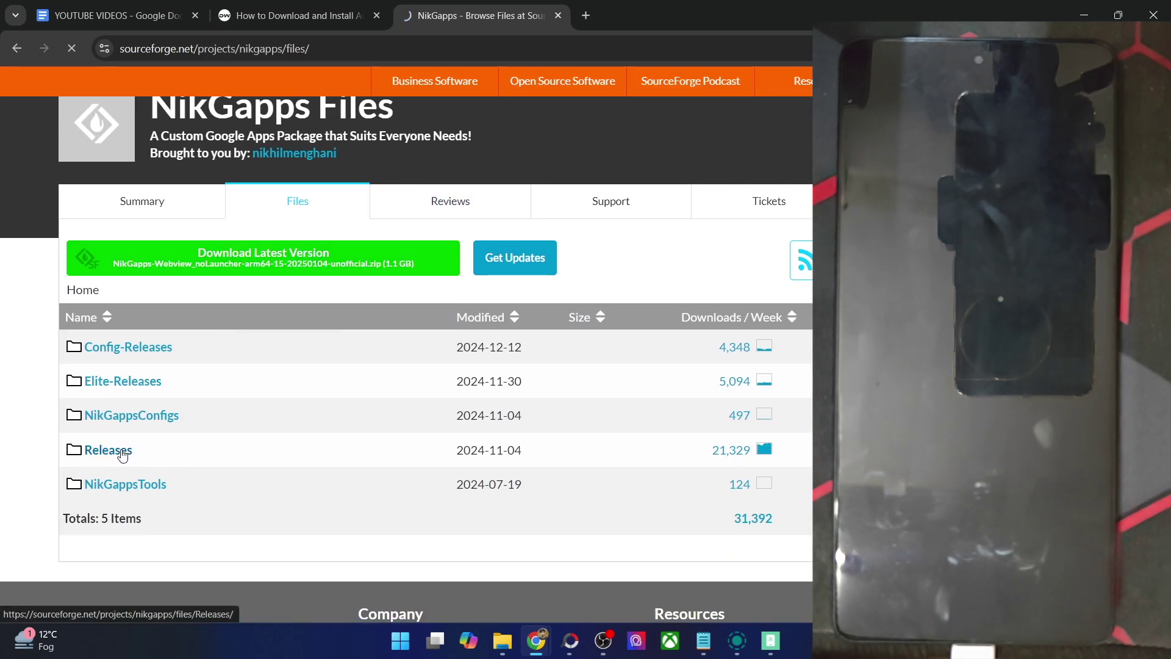
pyautogui.scroll(-2, 119, 449)
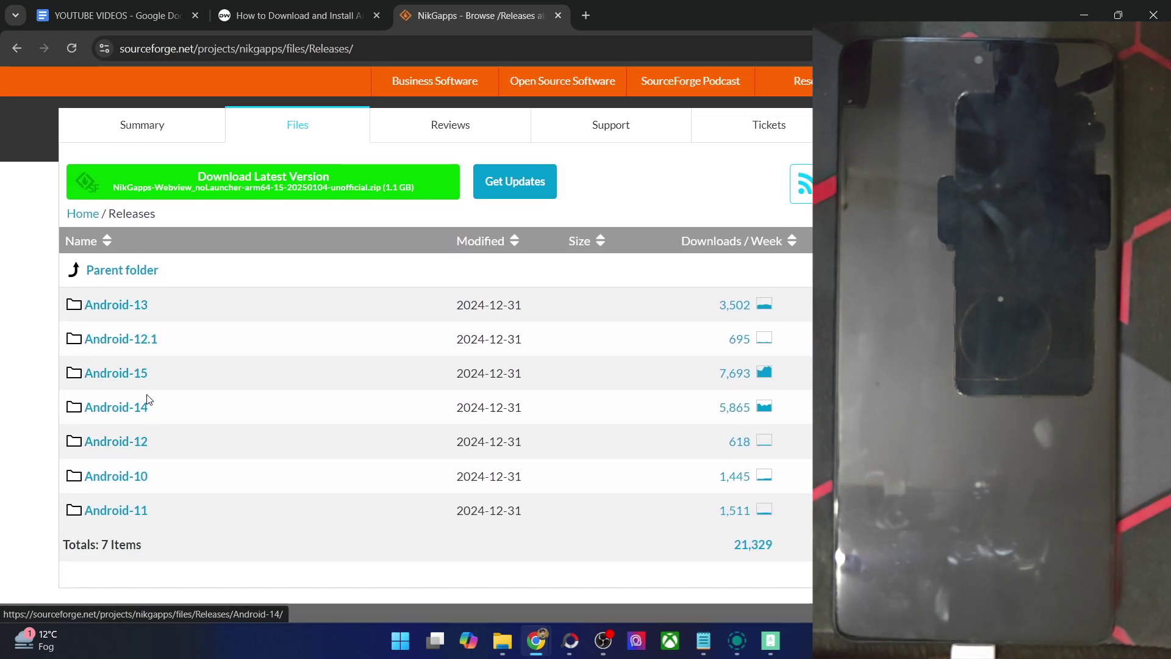
pyautogui.click(141, 374)
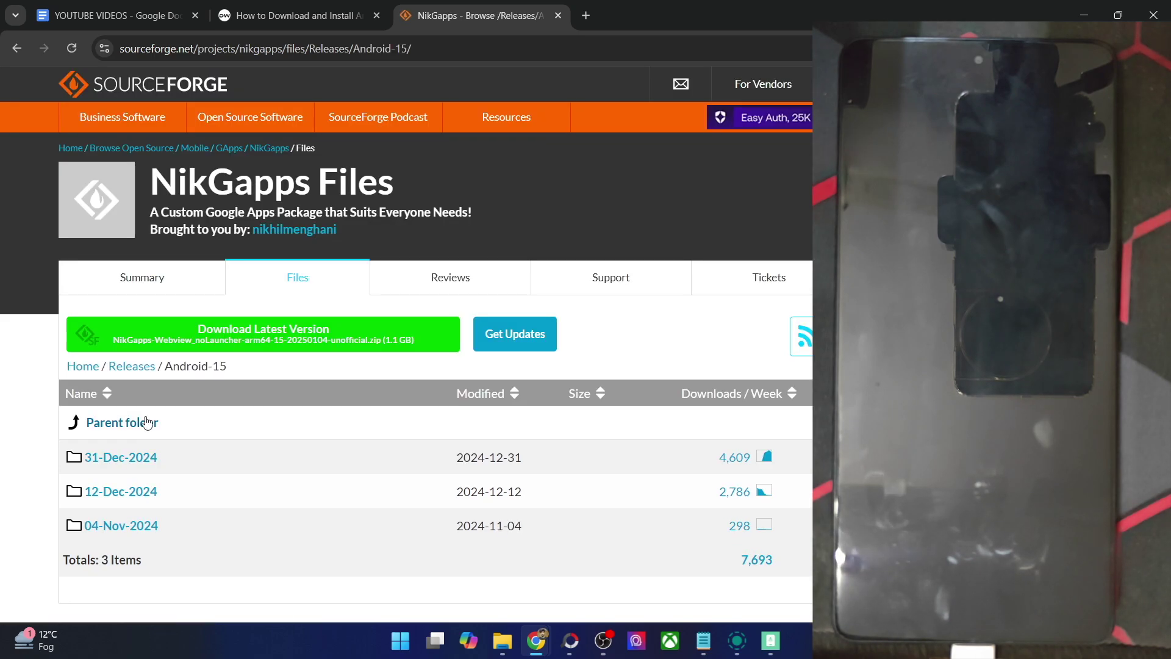
pyautogui.scroll(-2, 146, 422)
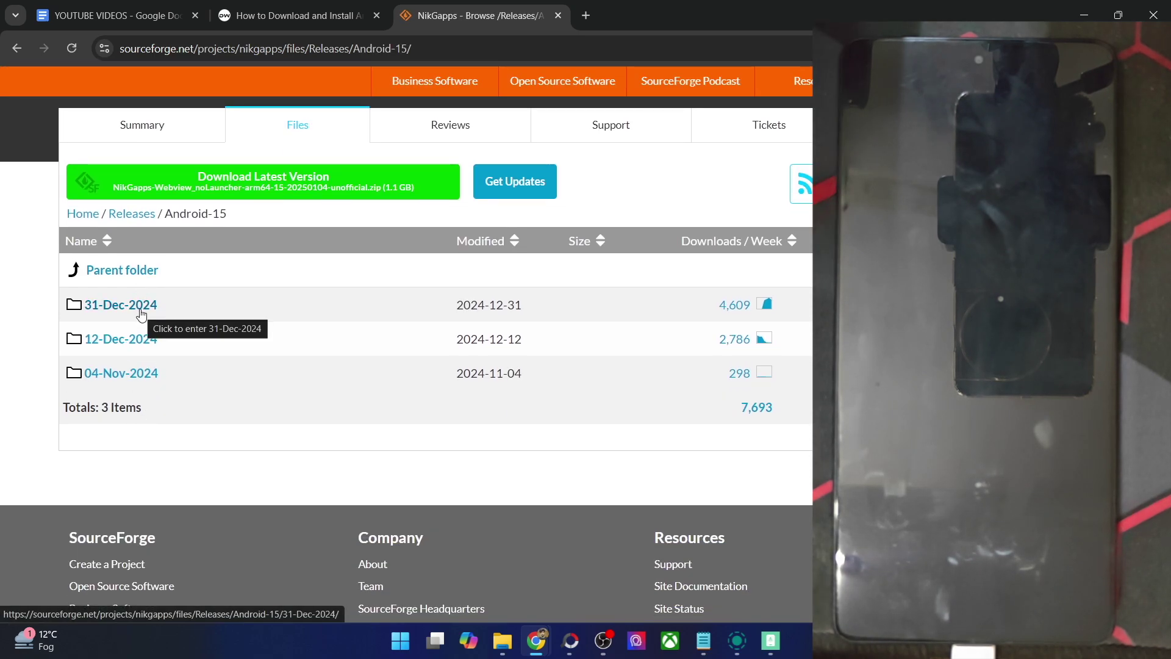
pyautogui.click(141, 313)
# Highlight the go, full, stock, omni, basic and core zip list, then bring up the platform-tools folder
pyautogui.scroll(-2, 405, 400)
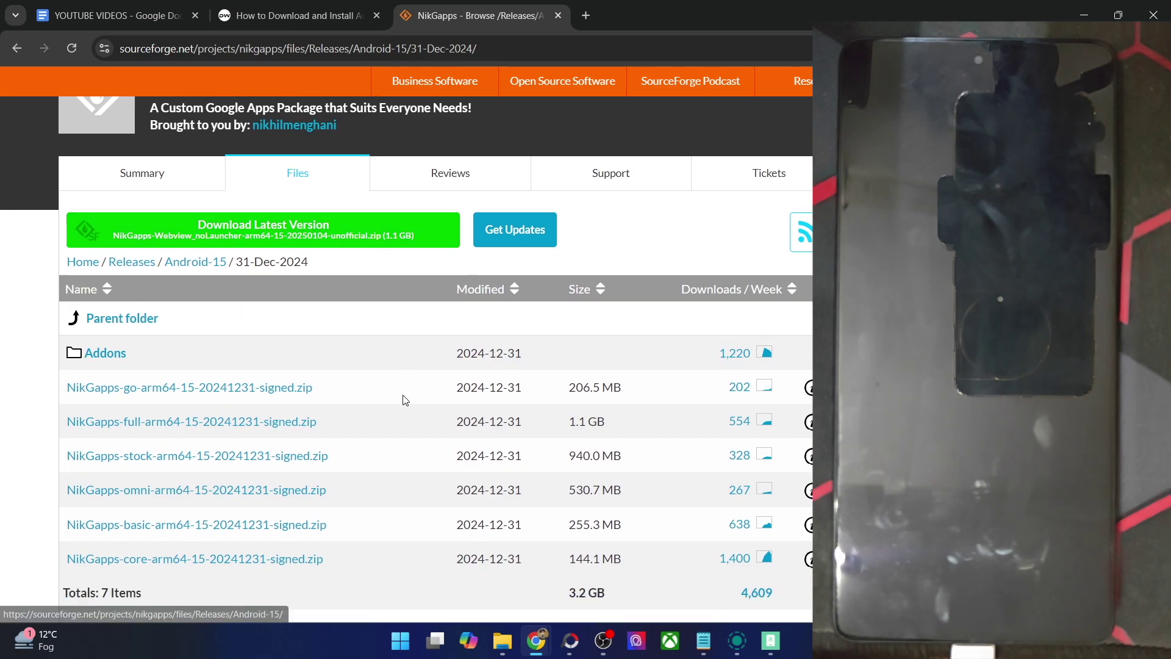
pyautogui.scroll(-1, 406, 400)
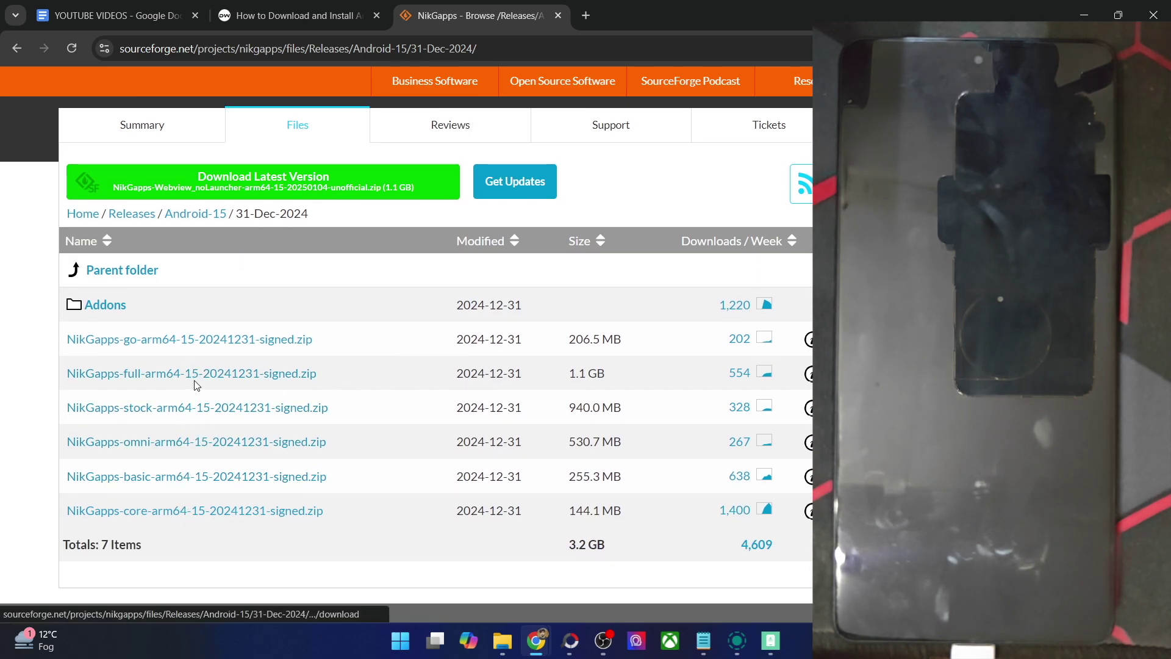
pyautogui.moveTo(18, 371); pyautogui.dragTo(764, 529)
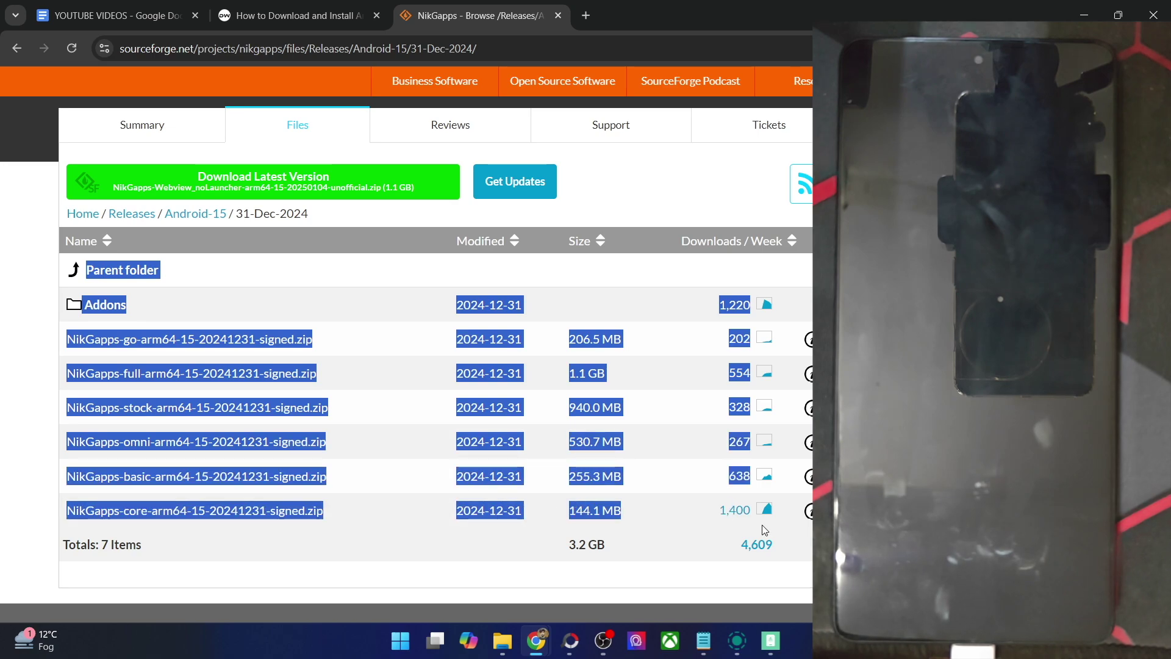
pyautogui.click(648, 548)
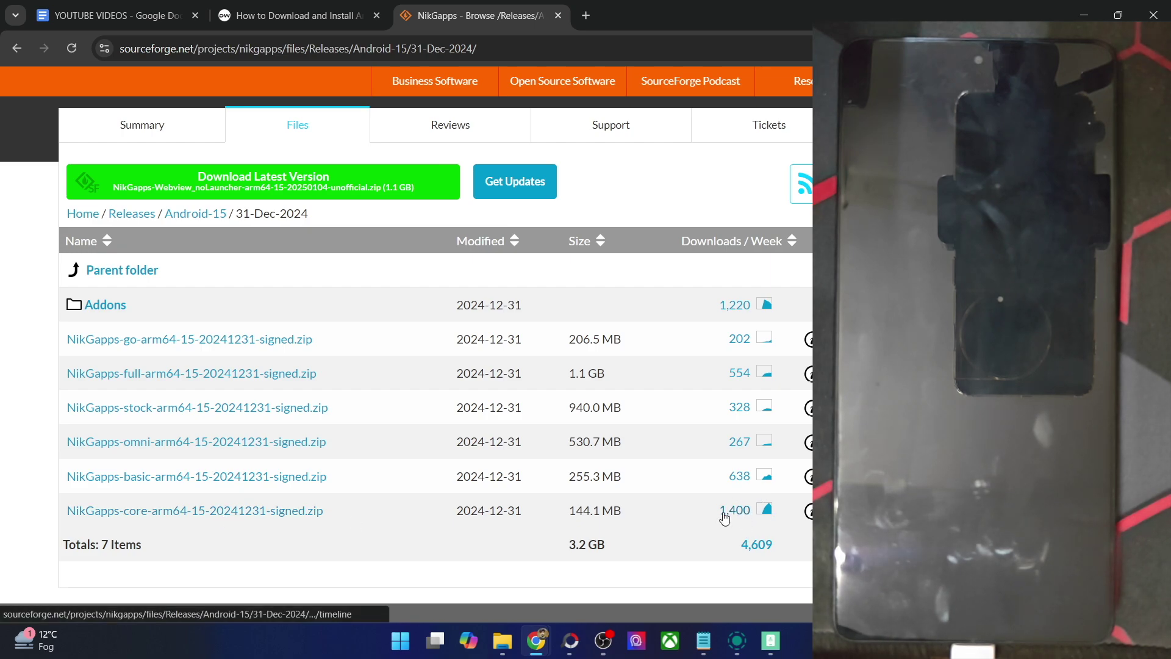
pyautogui.click(499, 647)
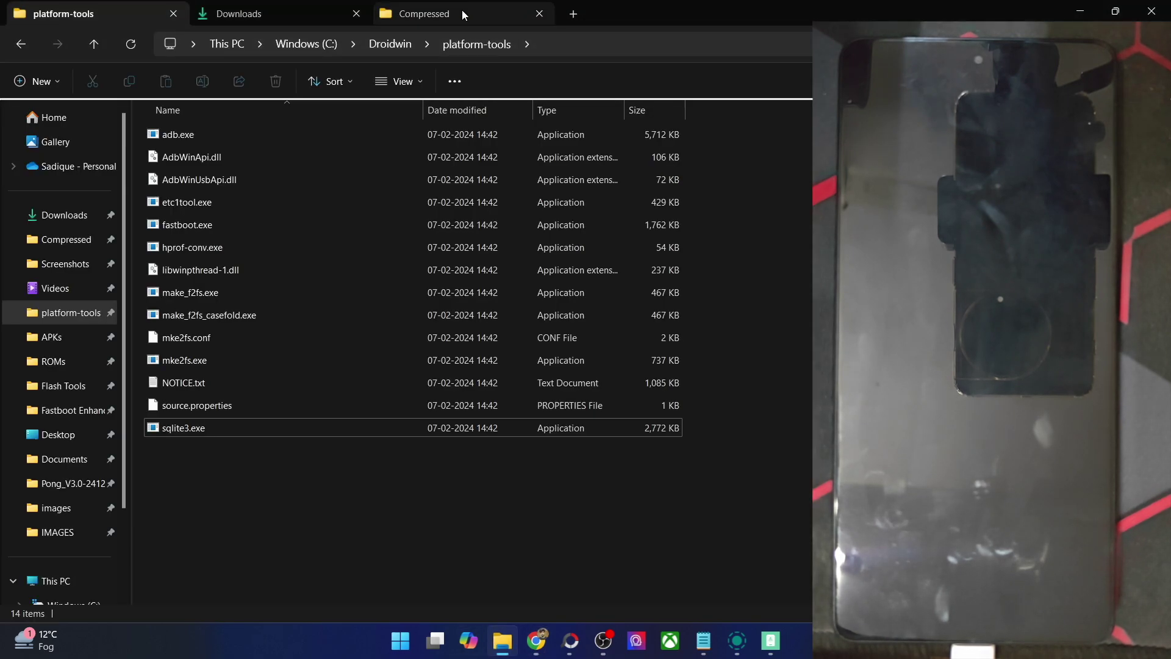
# Leave the compressed core zip view and return to Chrome's NikGapps Android-15 SourceForge listing
pyautogui.click(463, 11)
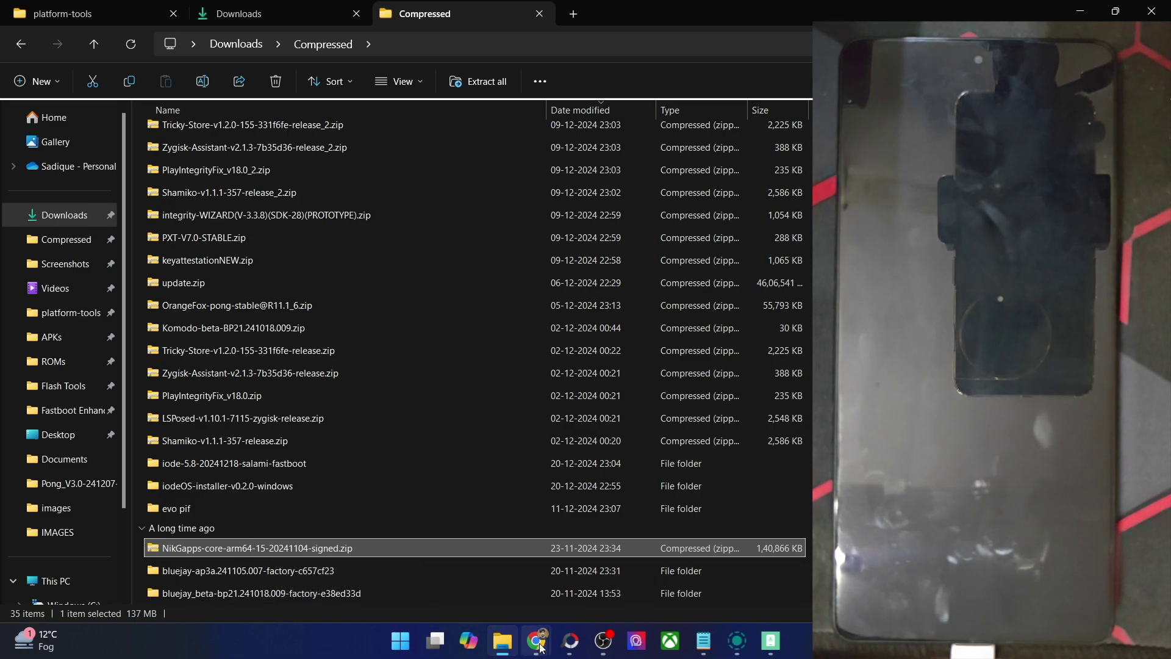
pyautogui.moveTo(536, 640)
pyautogui.click(610, 549)
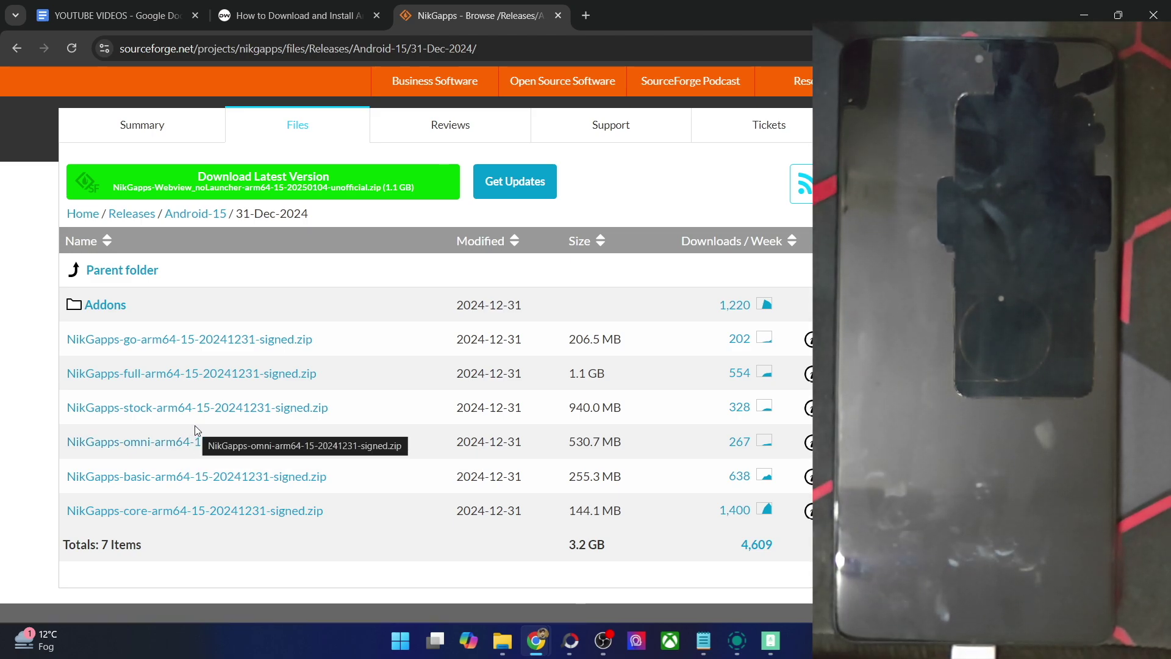
# Switch to the droidwin guide tab and mark the words TWRP and AOSP in the method text
pyautogui.click(293, 15)
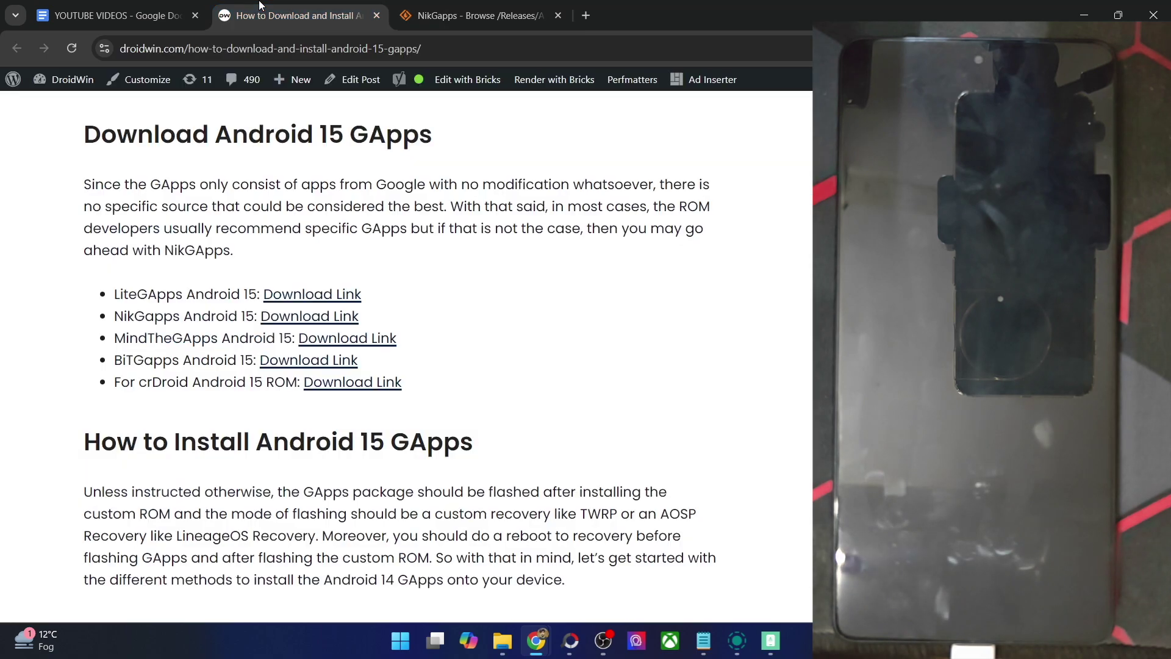
pyautogui.scroll(-2, 281, 329)
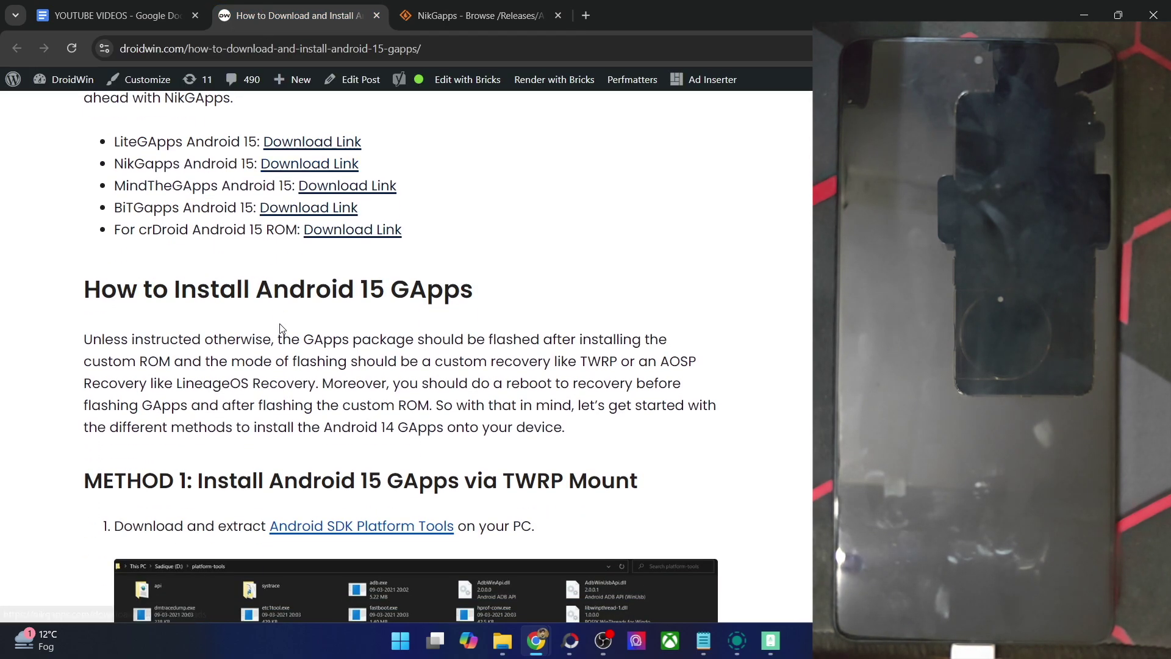
pyautogui.scroll(2, 281, 328)
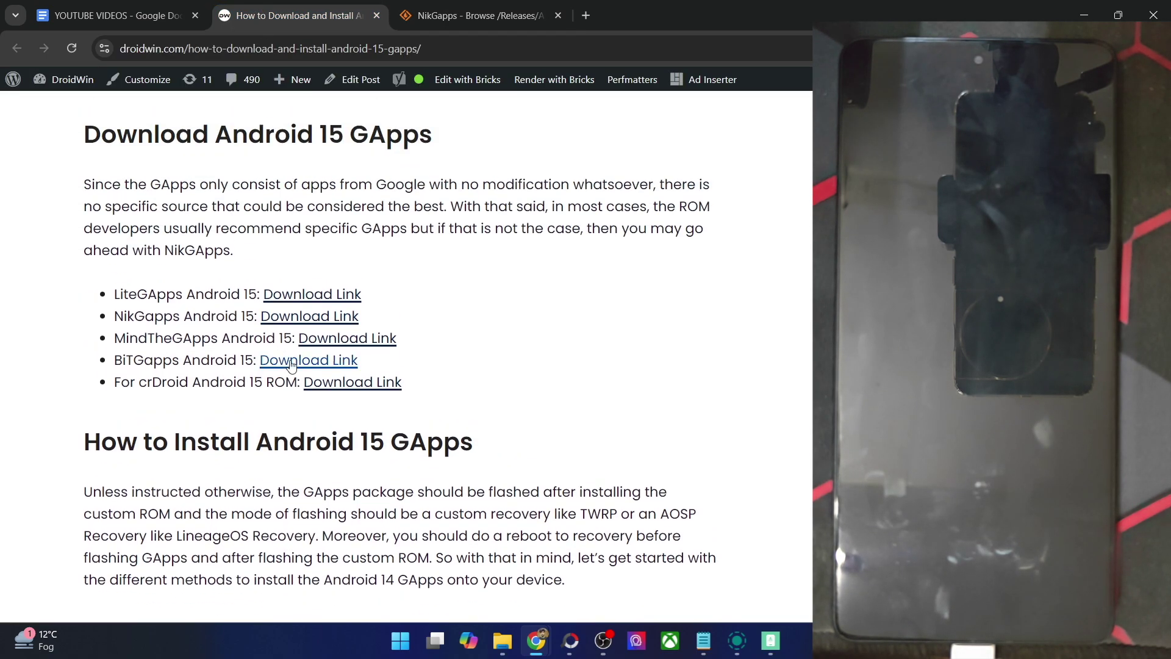
pyautogui.doubleClick(602, 514)
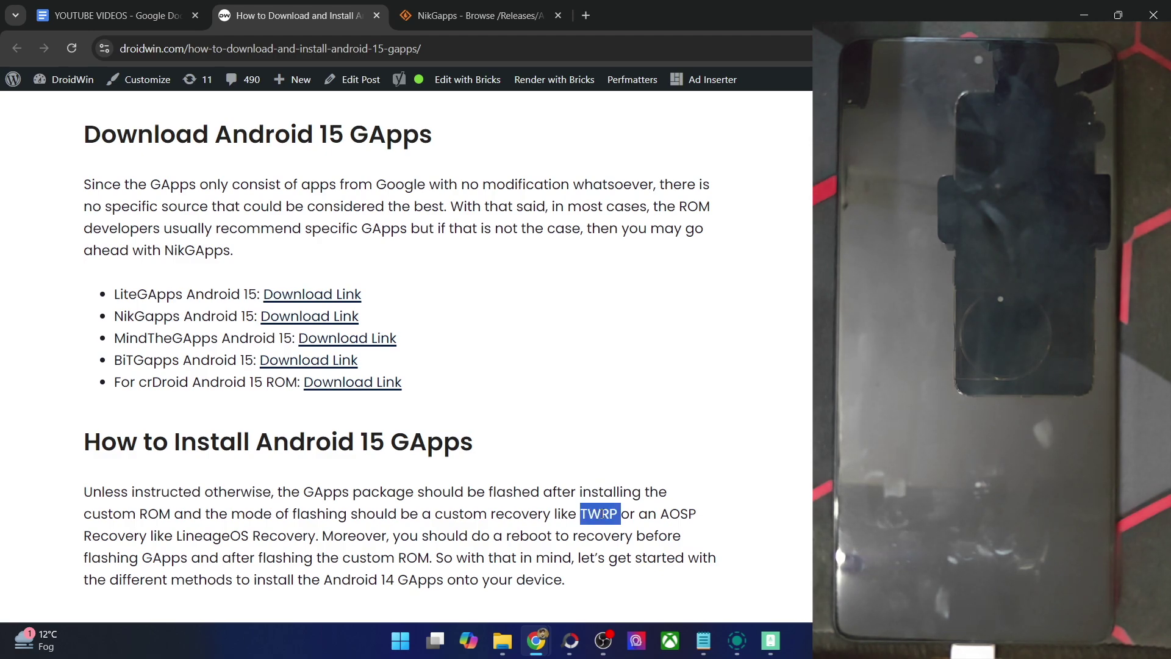
pyautogui.doubleClick(676, 514)
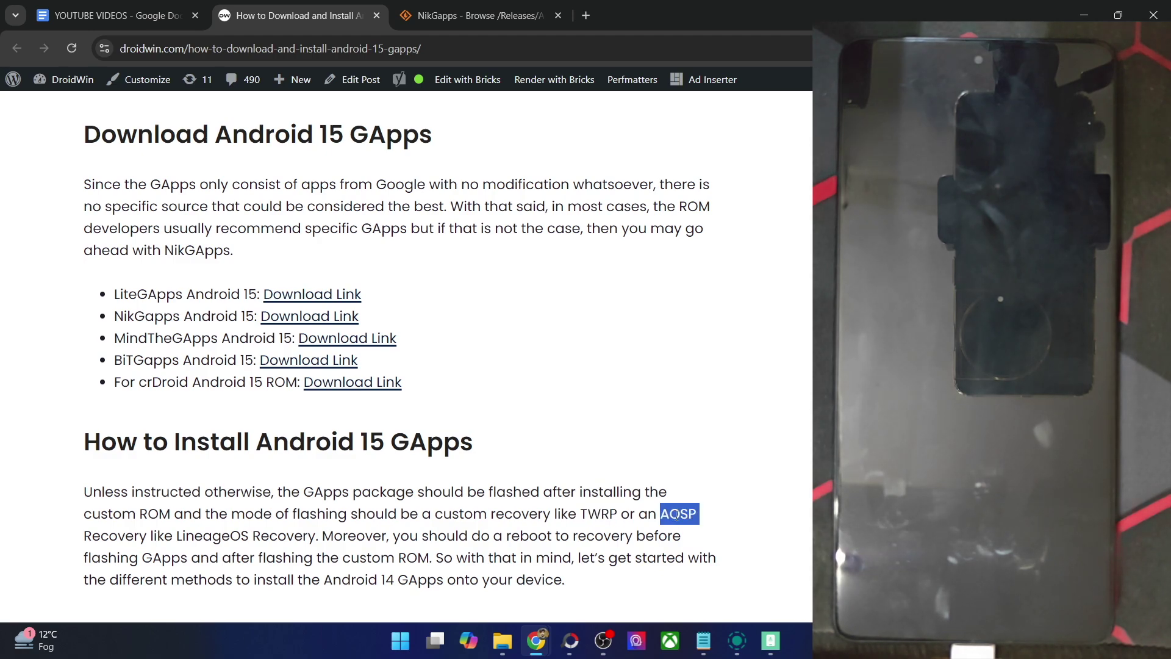
pyautogui.click(192, 540)
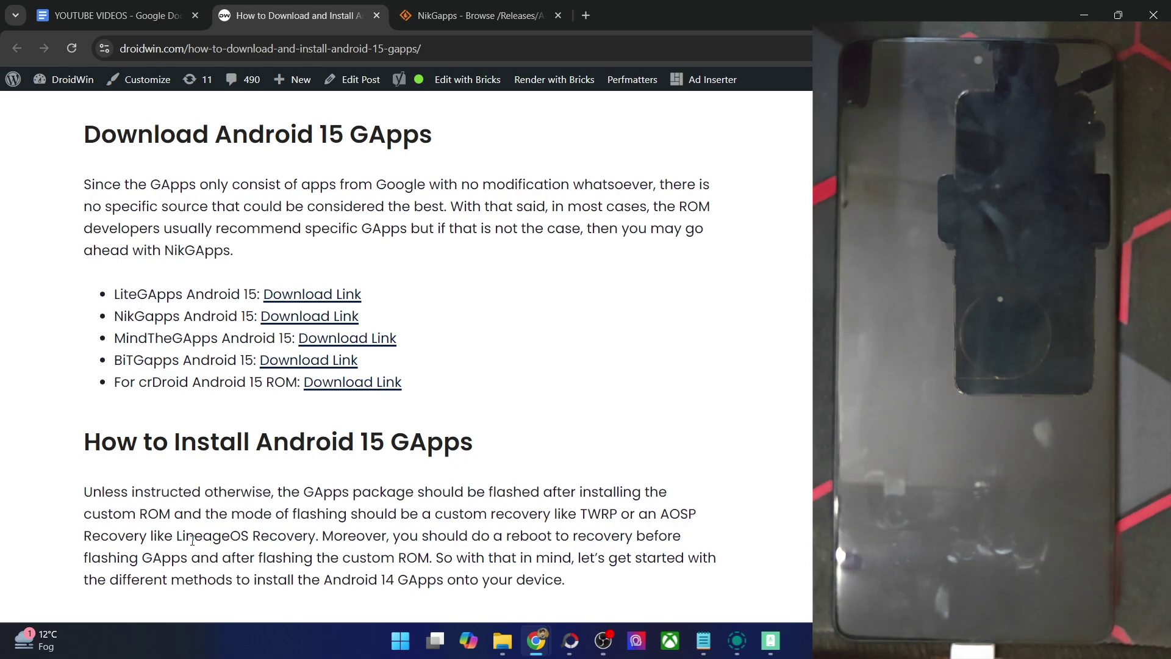
# Select the NikGapps Android 15 download line and the Android SDK Platform Tools link text
pyautogui.scroll(-2, 286, 450)
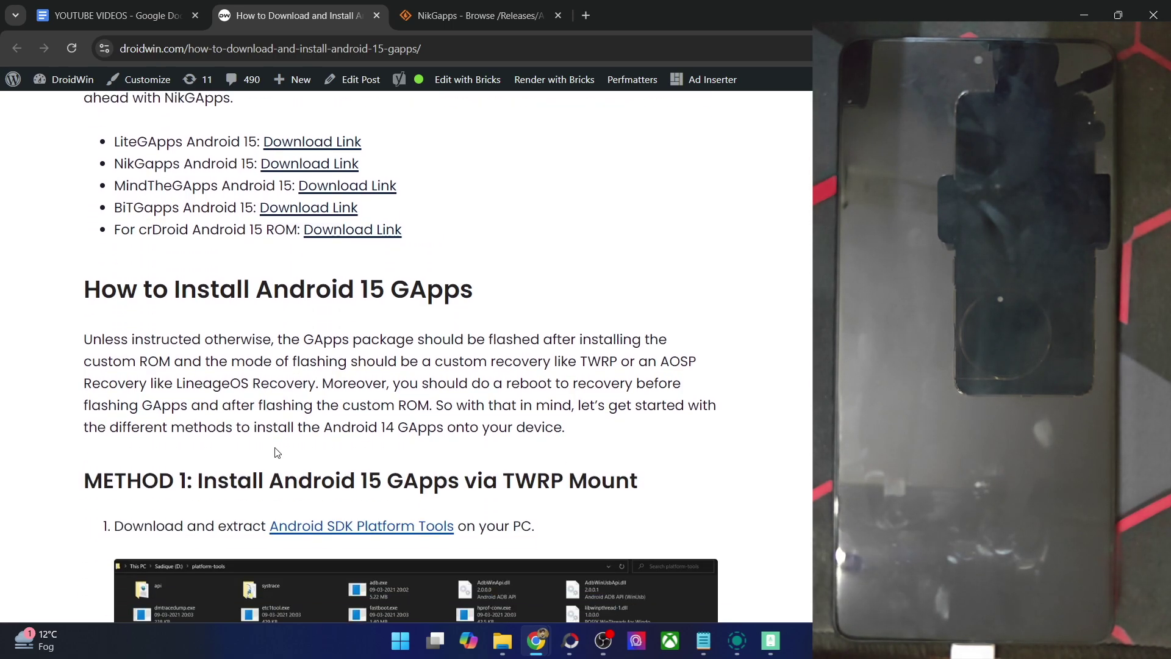
pyautogui.scroll(1, 280, 422)
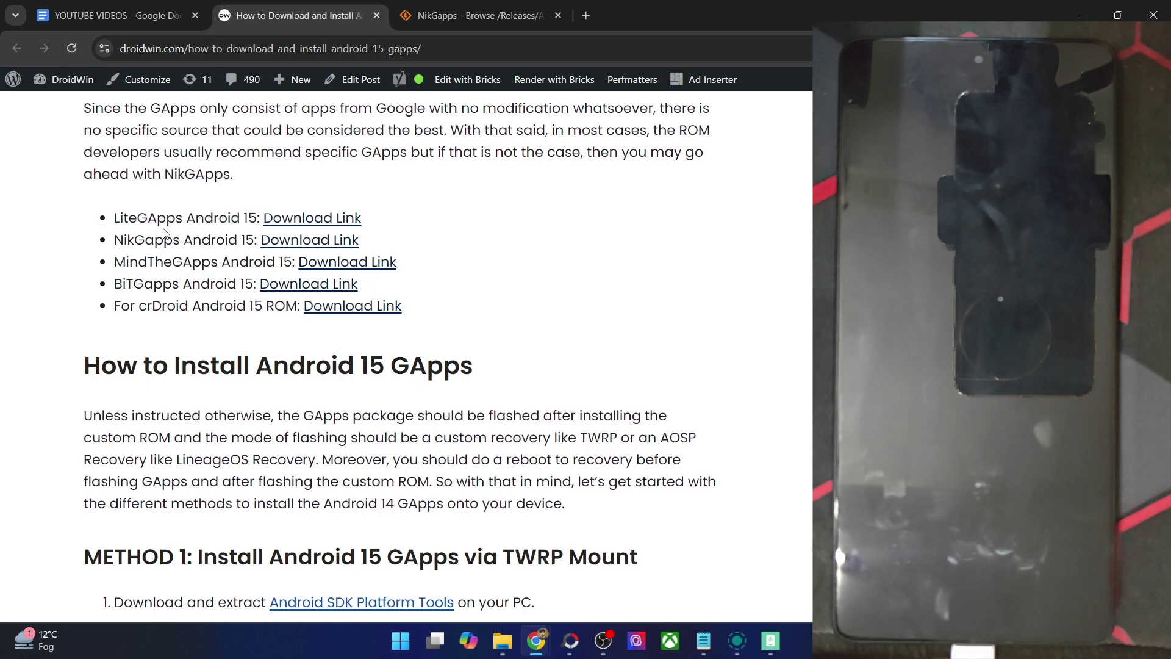
pyautogui.tripleClick(164, 240)
pyautogui.click(264, 461)
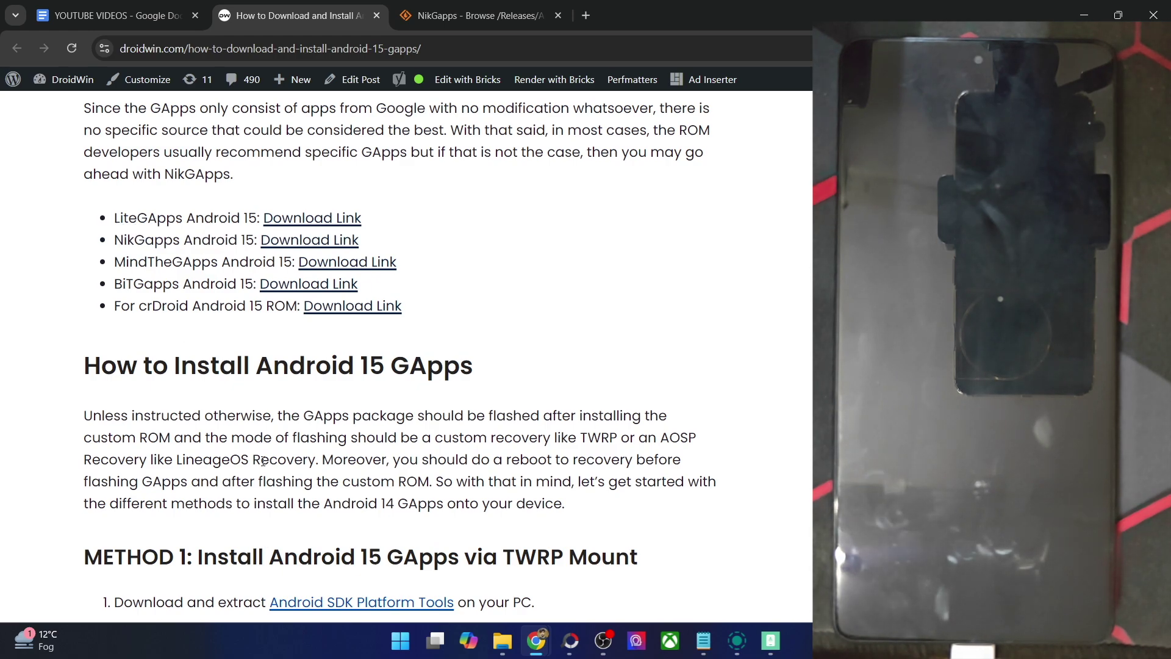
pyautogui.scroll(-2, 264, 461)
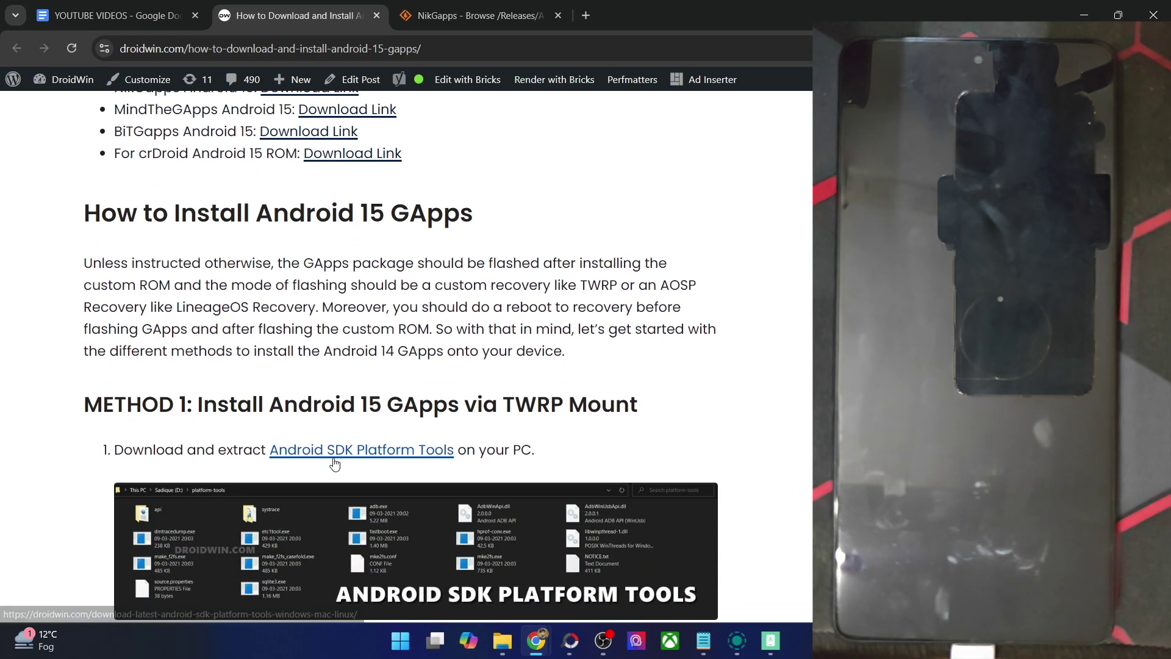
pyautogui.moveTo(263, 450); pyautogui.dragTo(453, 452)
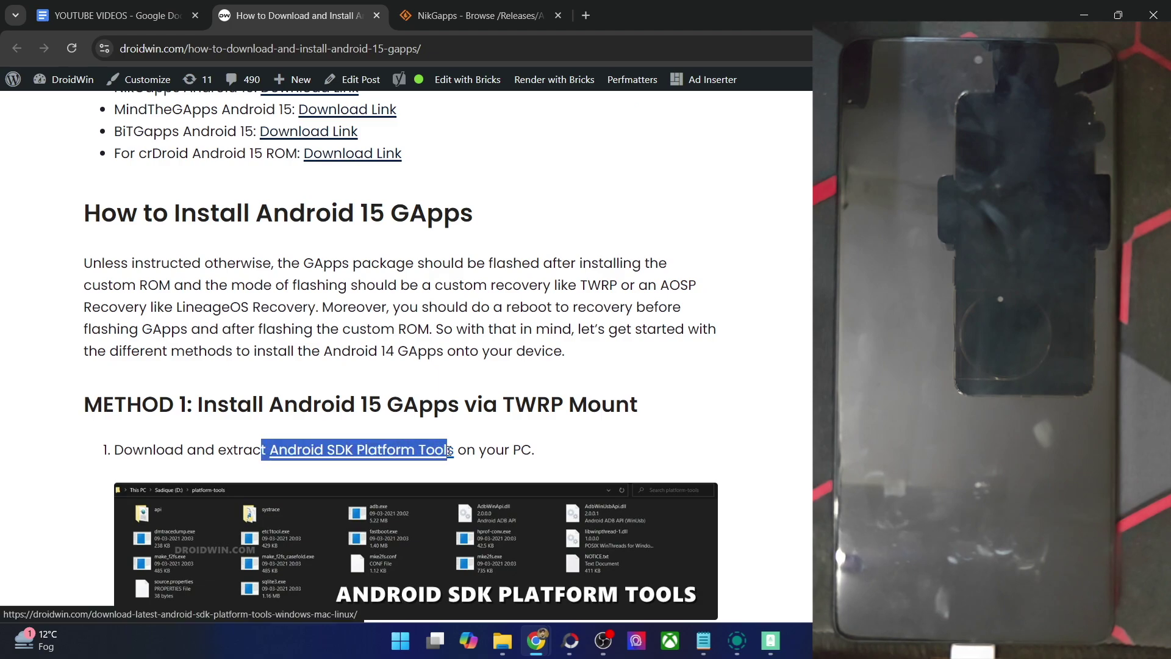
# Select all files in the platform-tools folder, review the guide again, then return to the folder
pyautogui.click(502, 641)
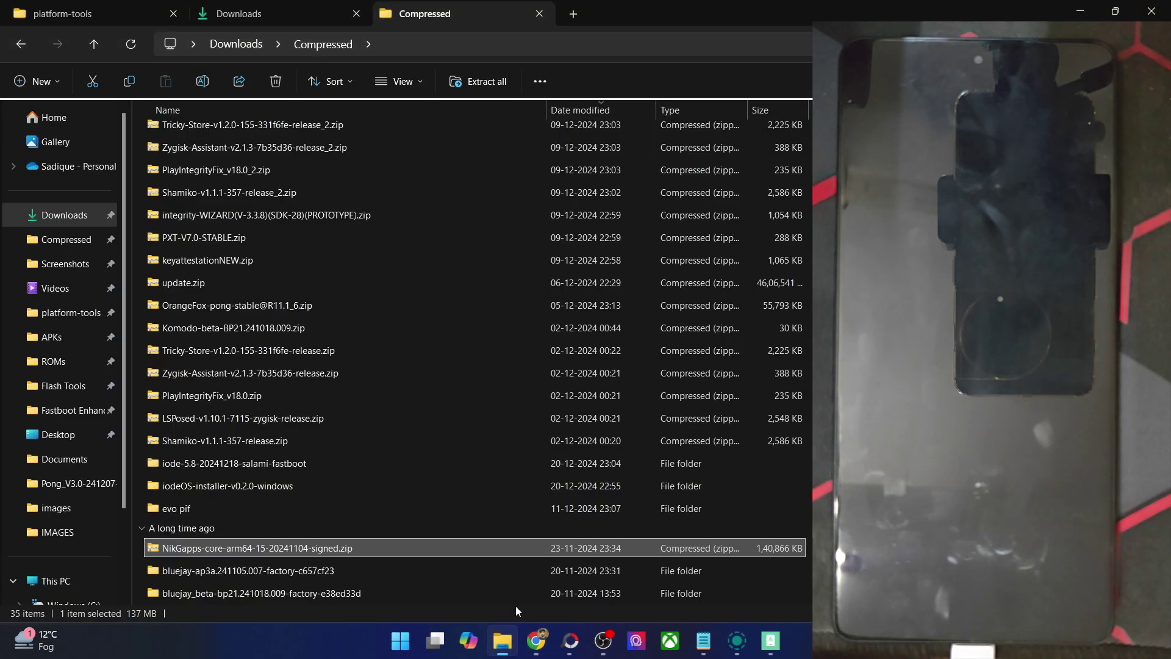
pyautogui.click(120, 8)
pyautogui.hotkey('ctrl', 'a')
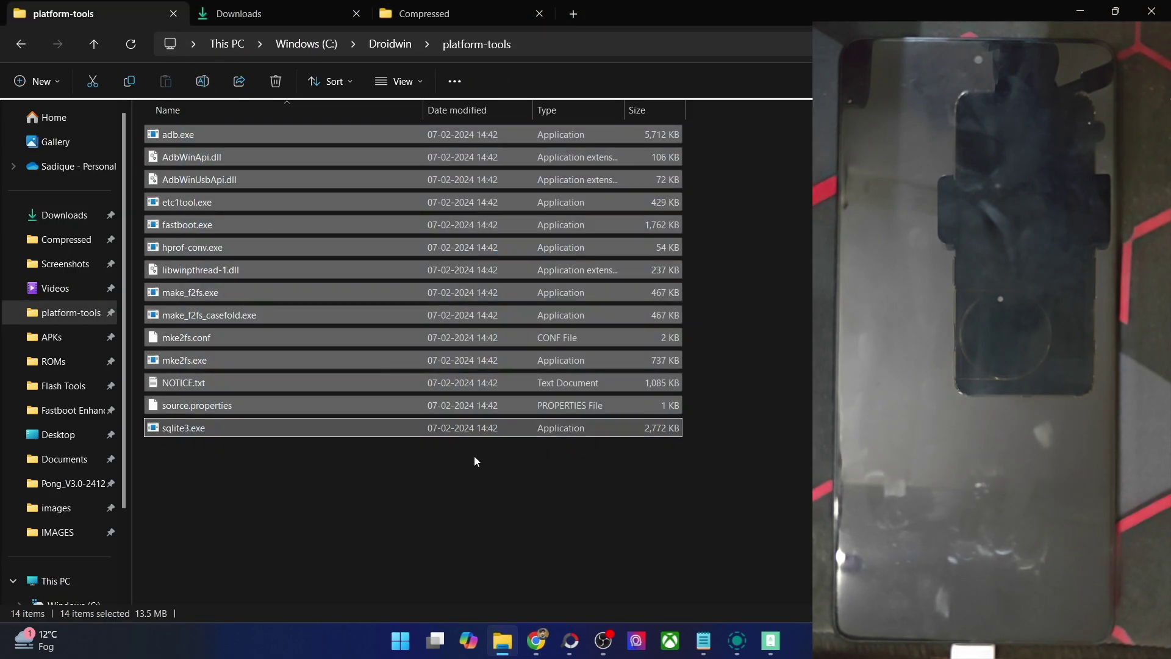
pyautogui.moveTo(536, 640)
pyautogui.click(587, 598)
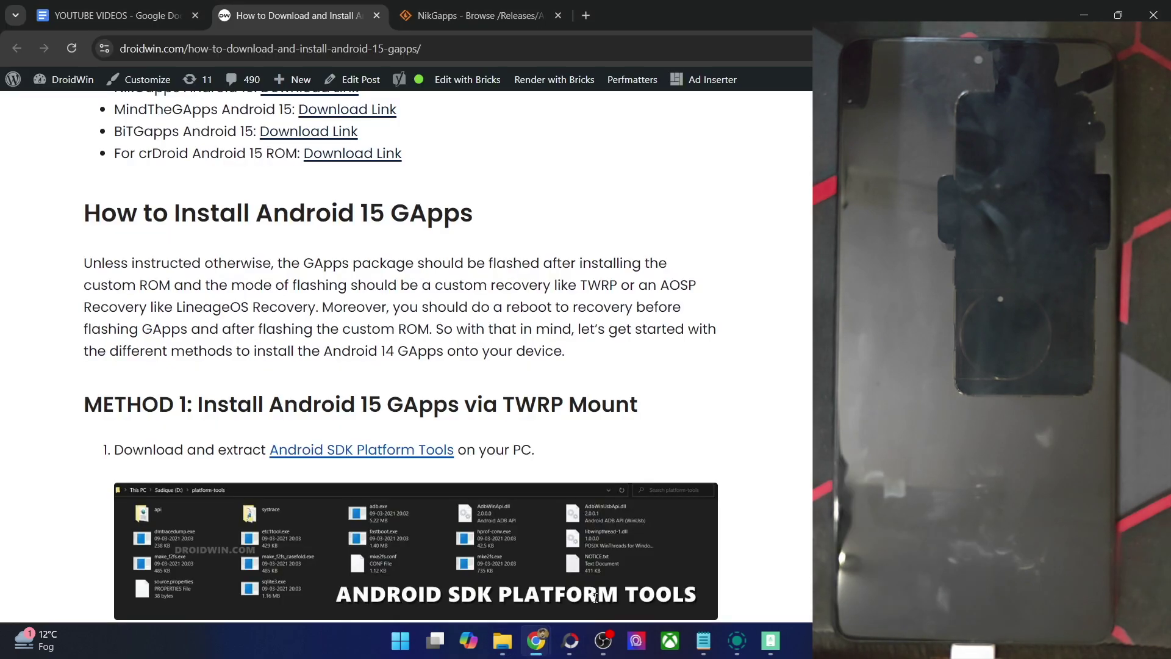
pyautogui.scroll(-8, 398, 349)
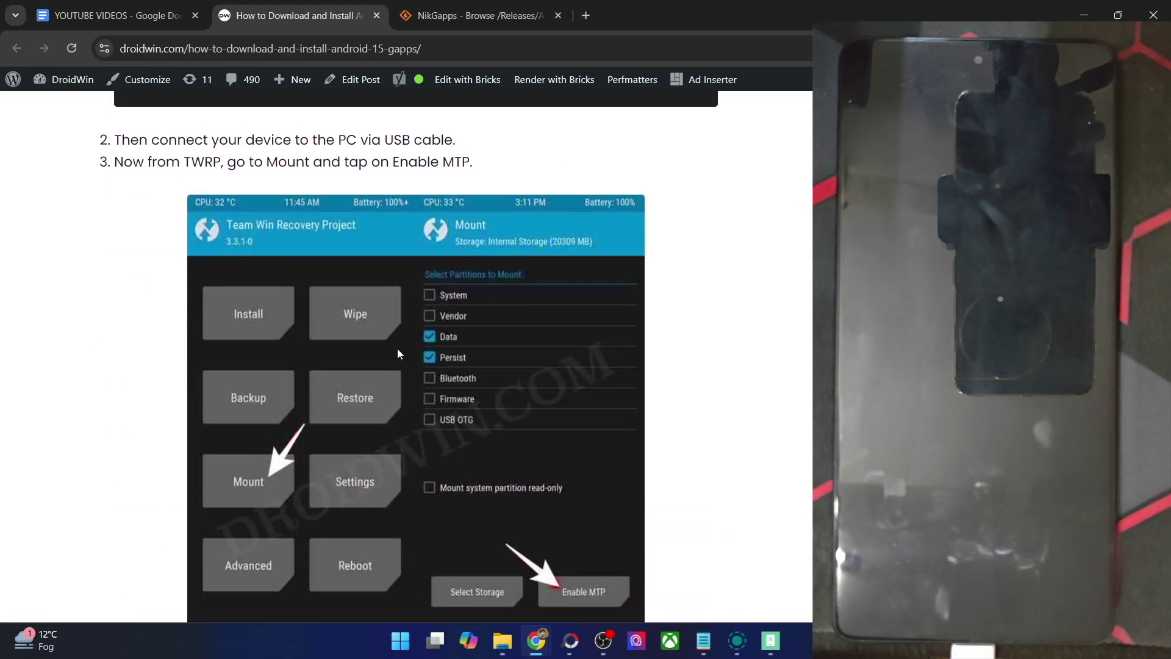
pyautogui.scroll(3, 397, 349)
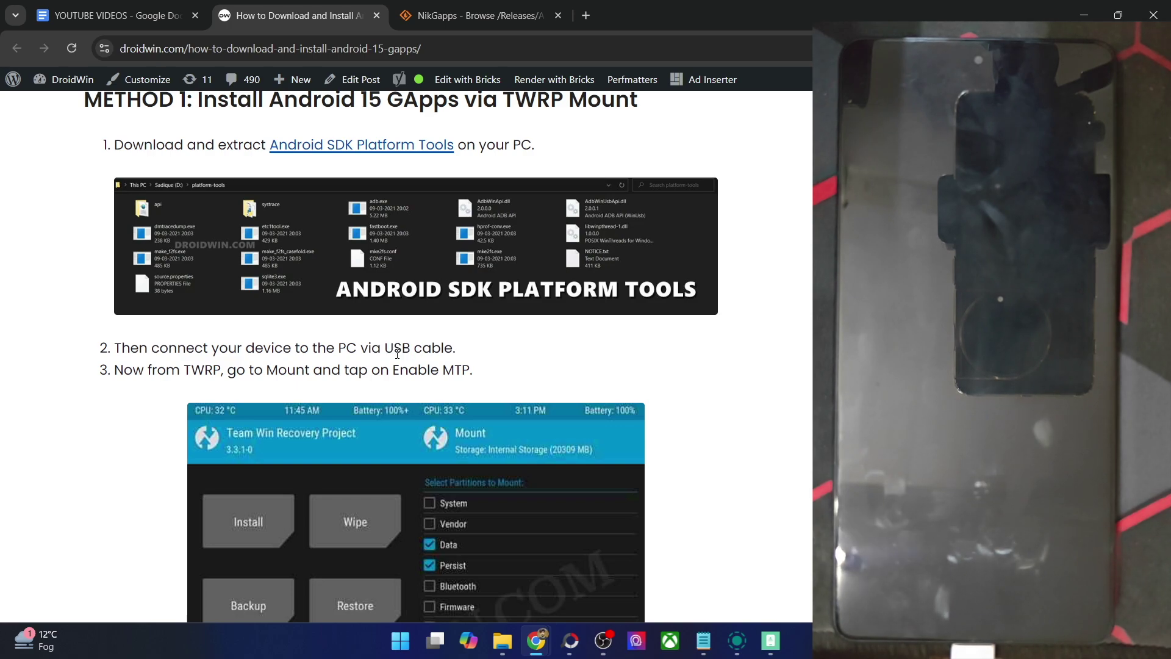
pyautogui.scroll(2, 397, 353)
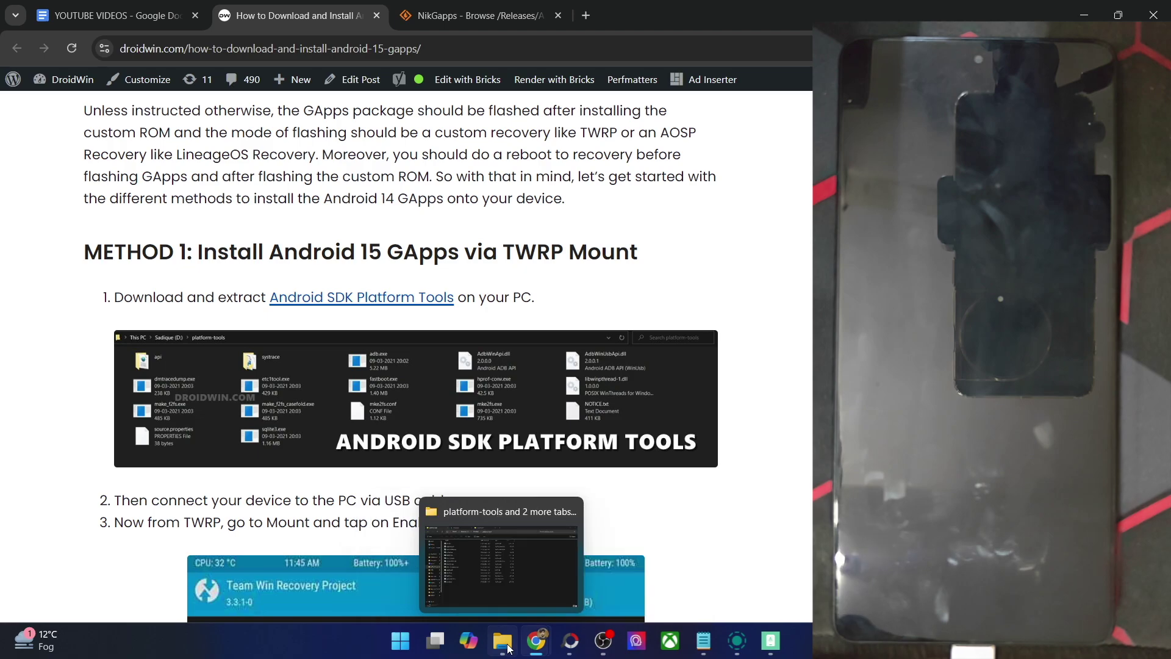
pyautogui.click(506, 536)
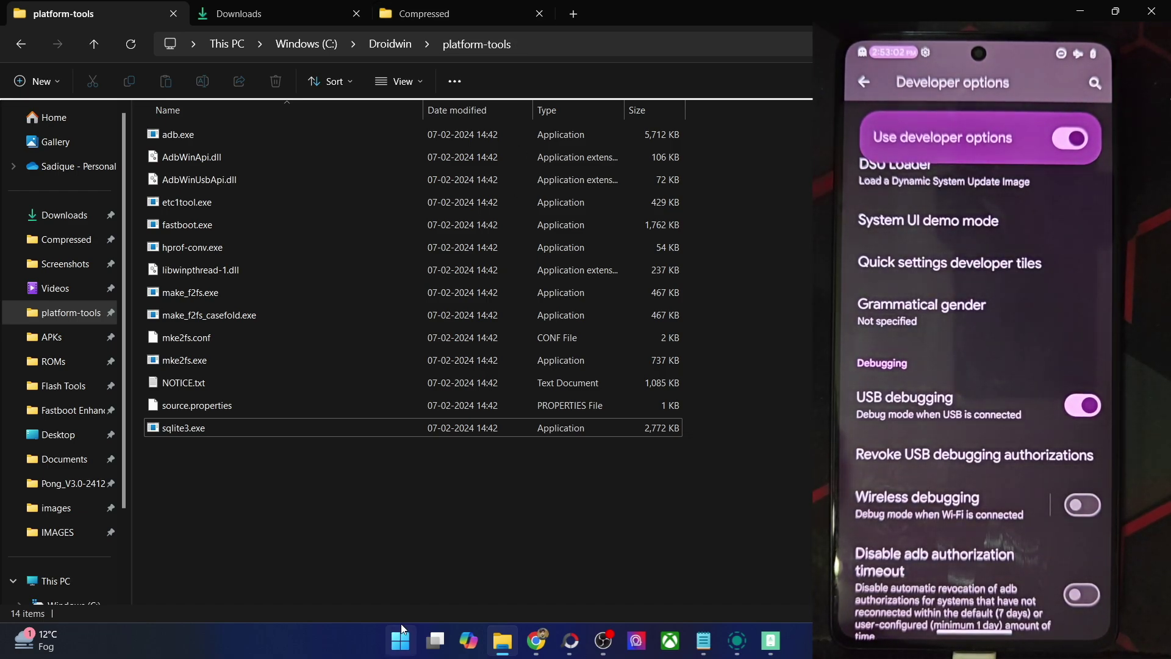
# Make the C:\Droidwin\platform-tools path in File Explorer's address bar editable
pyautogui.click(533, 47)
pyautogui.hotkey('ctrl', 'c')
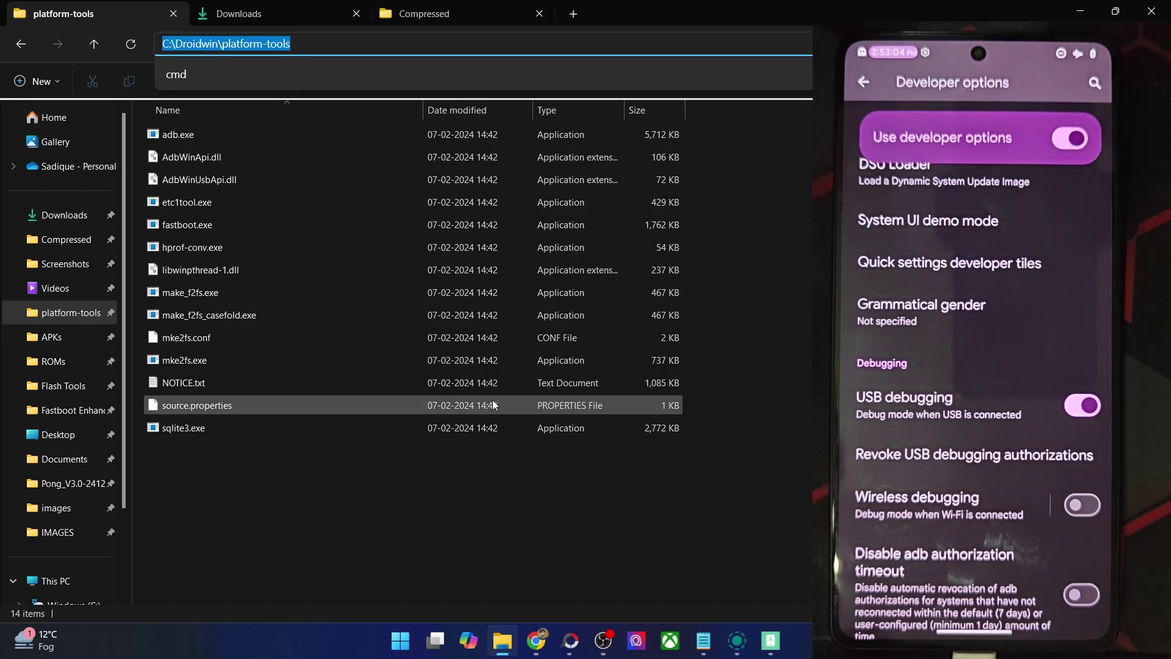
# Launch Command Prompt and cd into the pasted C:\Droidwin\platform-tools folder
pyautogui.click(404, 642)
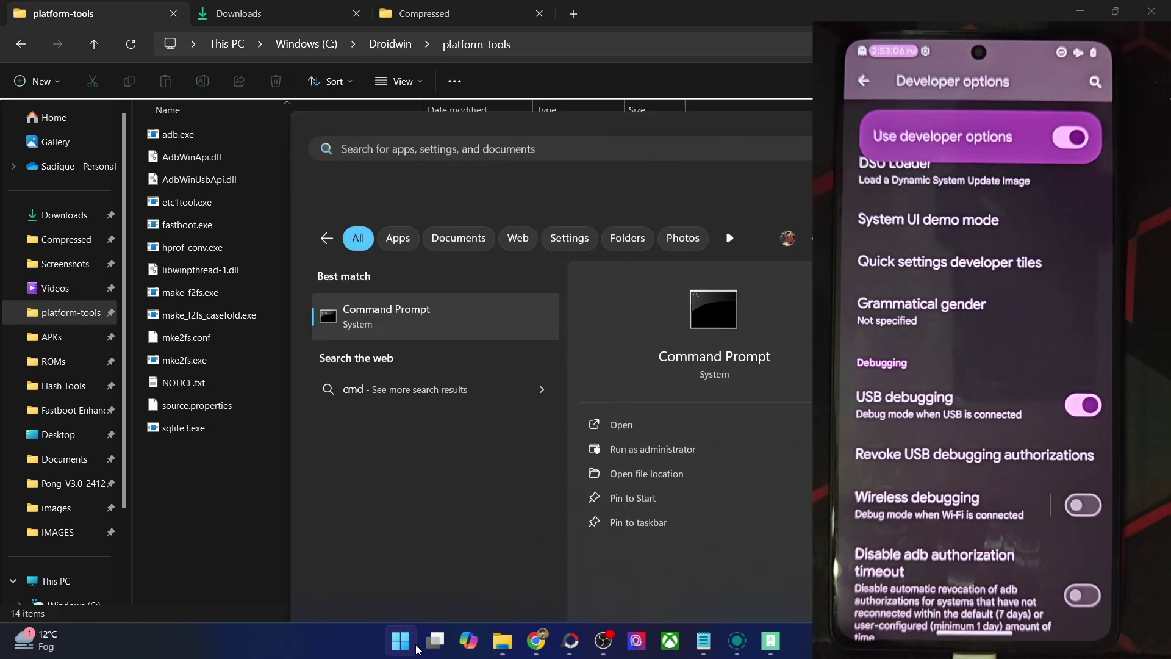
pyautogui.press('Return')
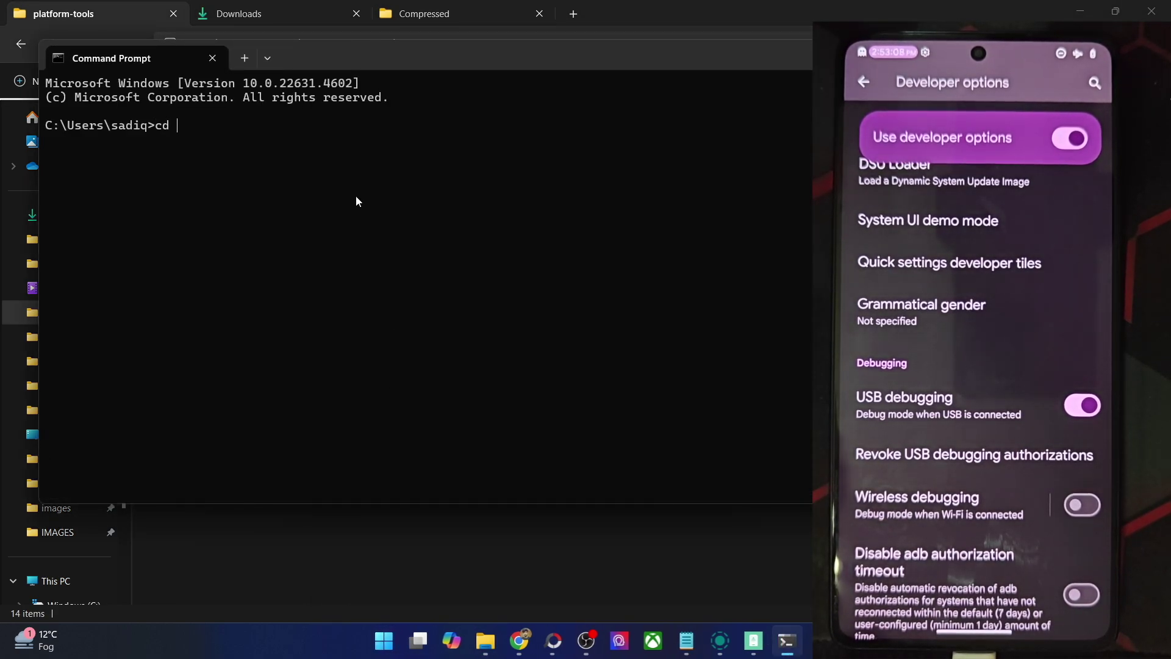
pyautogui.write('cd')
pyautogui.hotkey('ctrl', 'v')
pyautogui.press('Return')
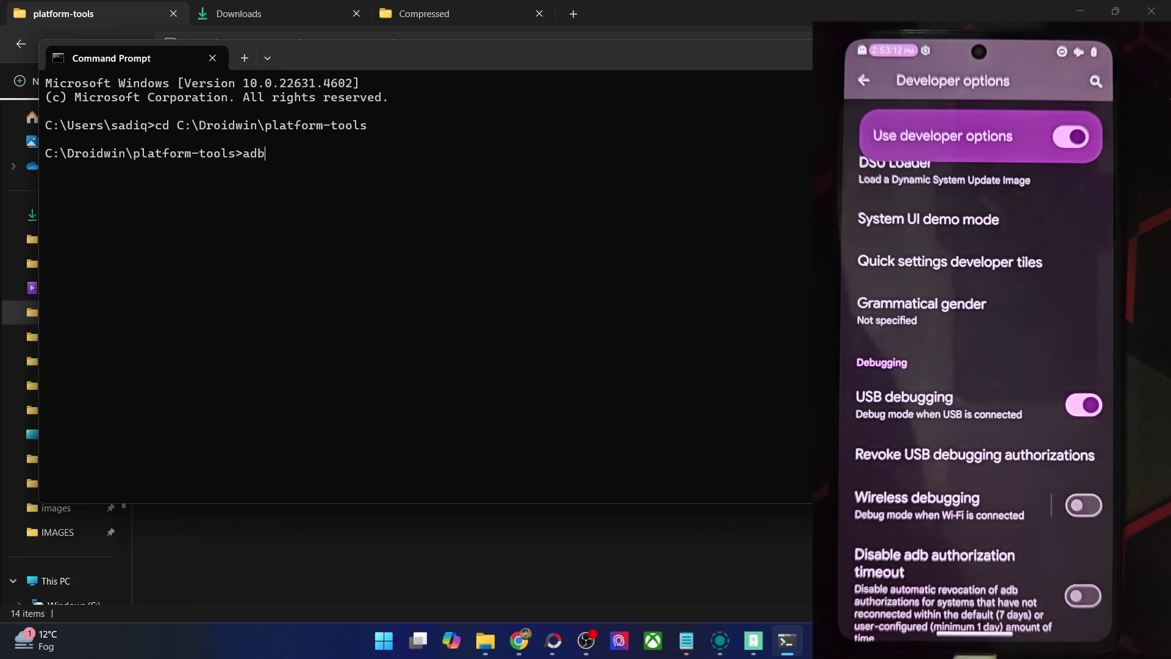
# Run 'adb devices' to confirm the phone, then 'adb reboot recovery'
pyautogui.write('adb devices')
pyautogui.press('Return')
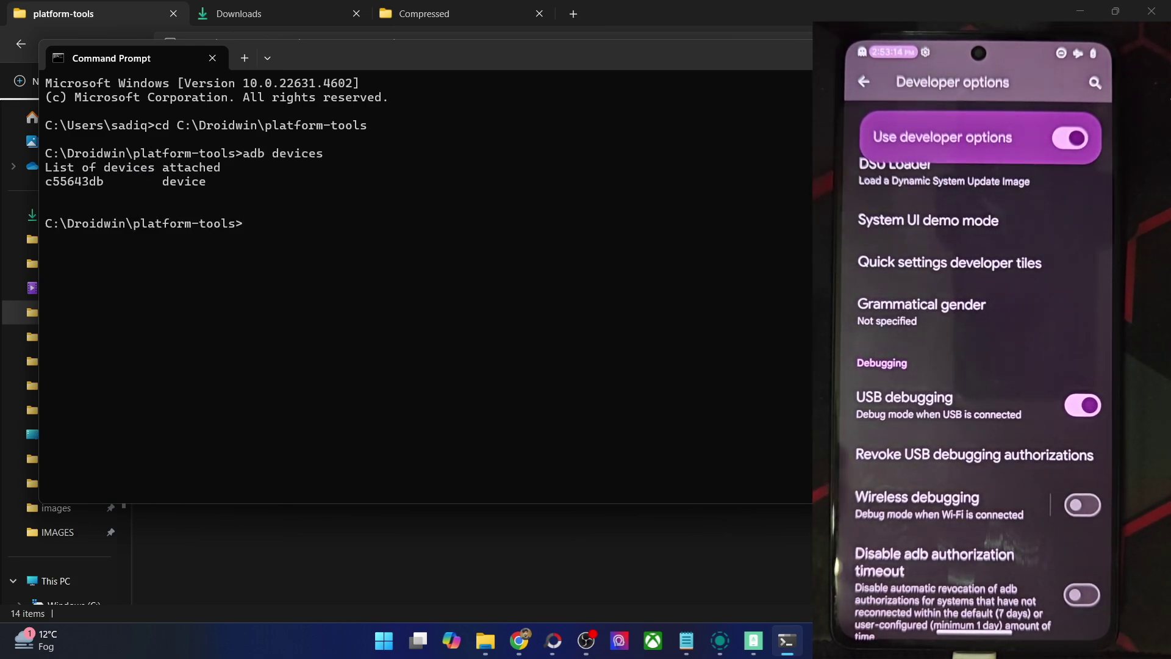
pyautogui.write('adb')
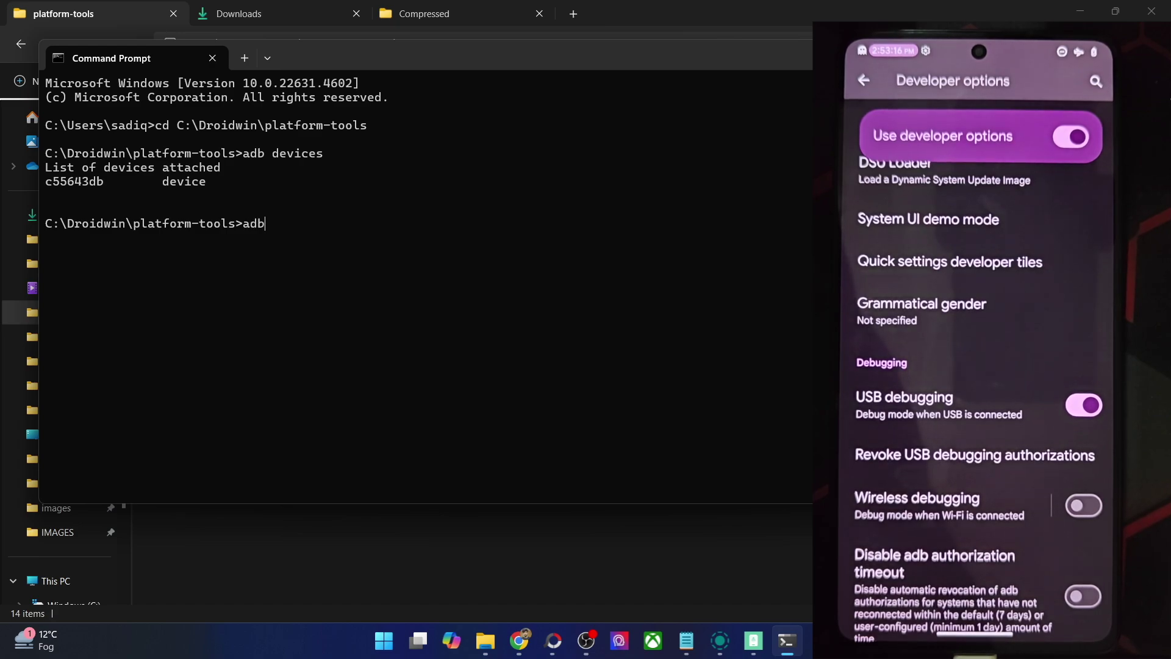
pyautogui.write(' reboot recove')
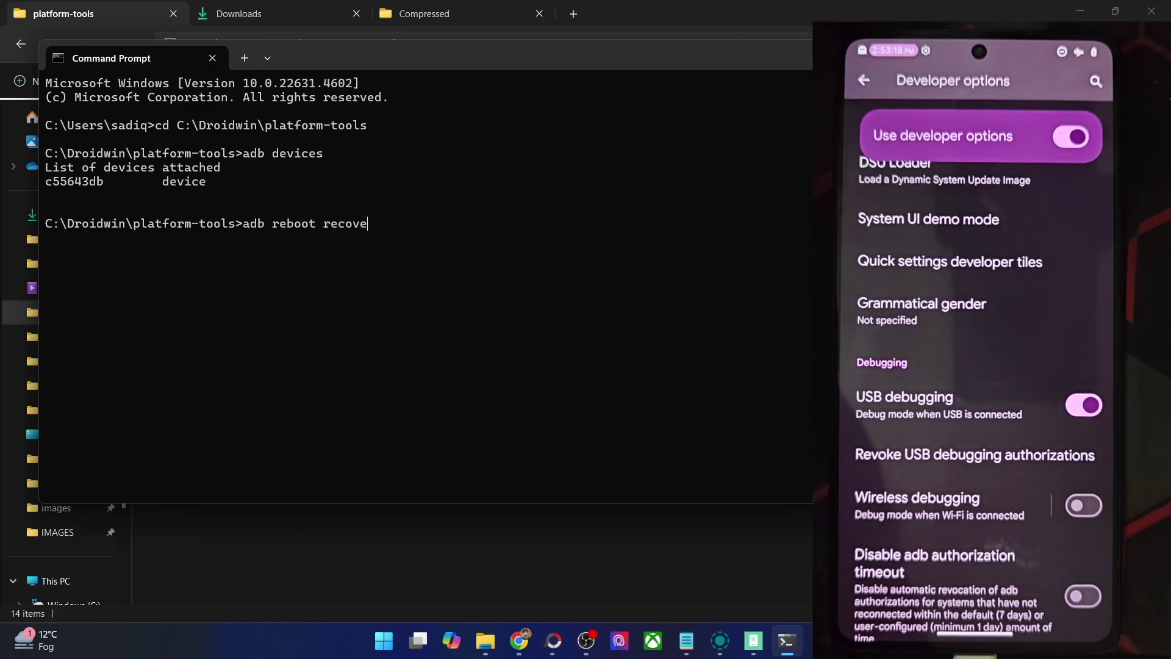
pyautogui.write('ry')
pyautogui.press('Return')
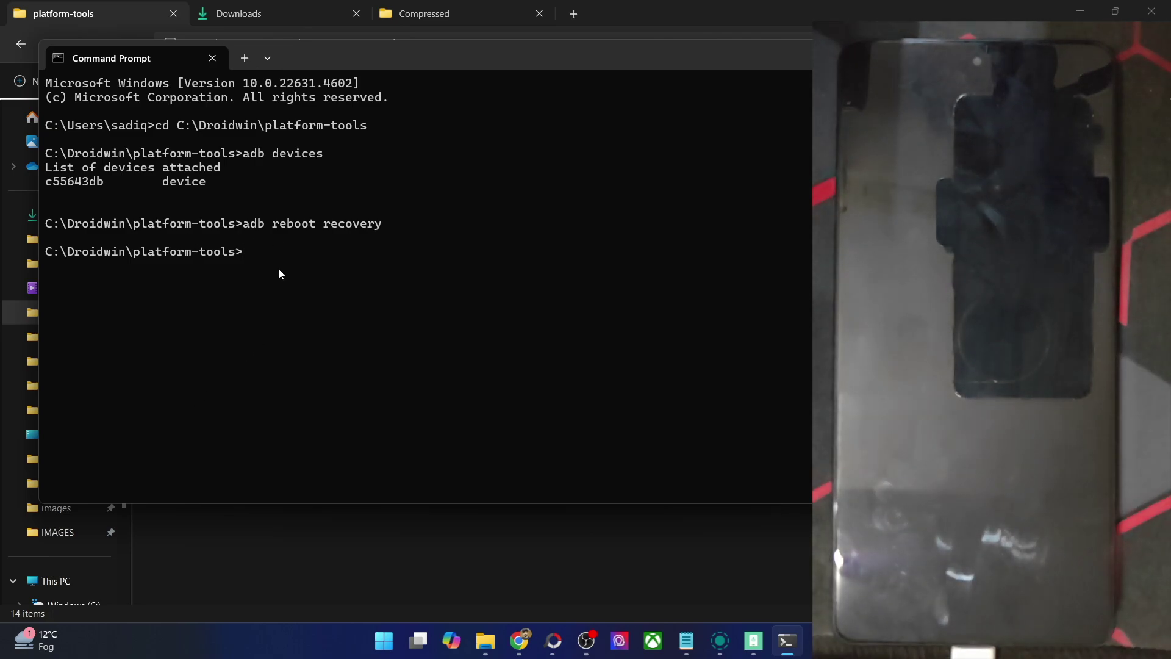
# Highlight the 'adb reboot recovery' command, then switch back to the platform-tools folder window
pyautogui.tripleClick(300, 224)
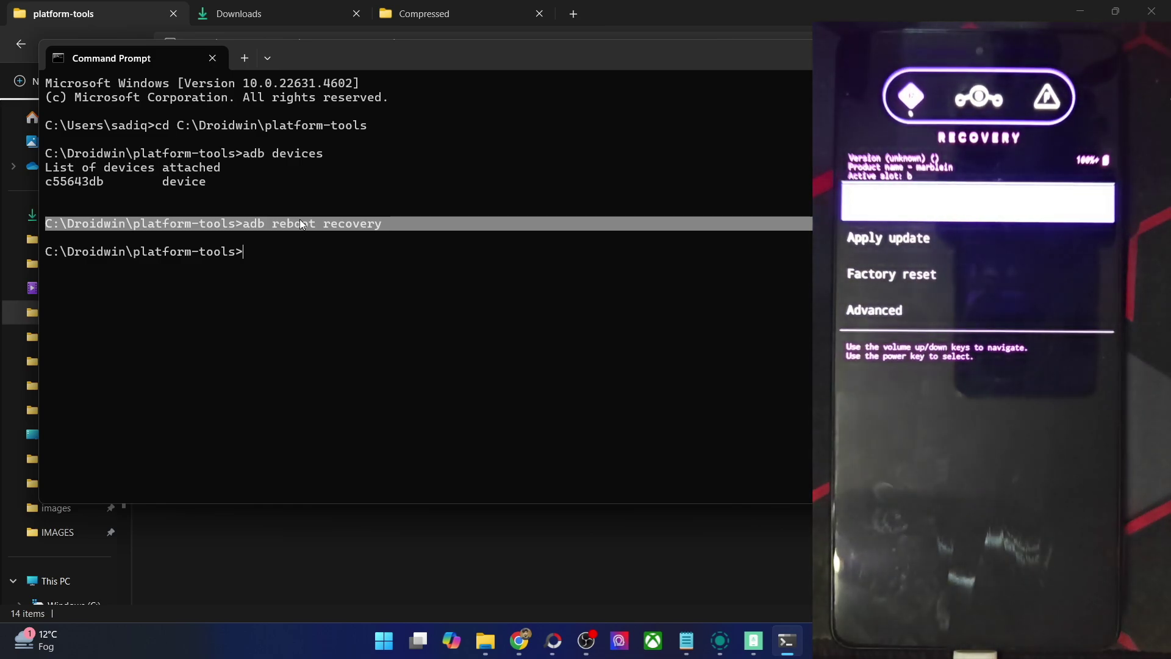
pyautogui.click(301, 218)
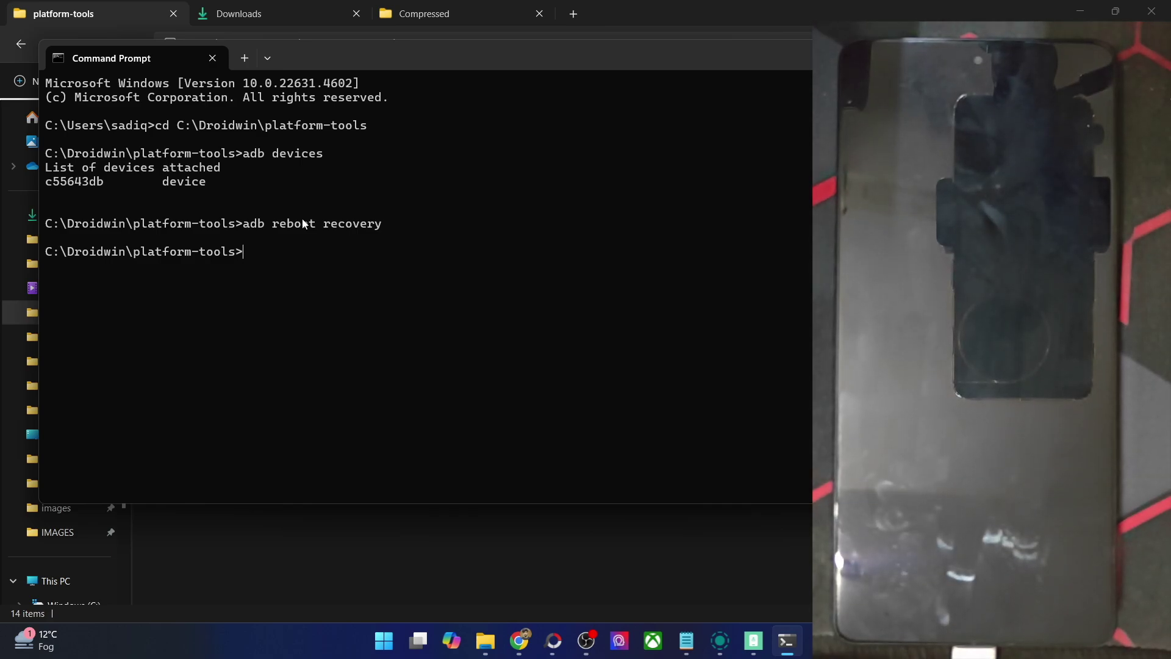
pyautogui.hotkey('alt', 'Tab')
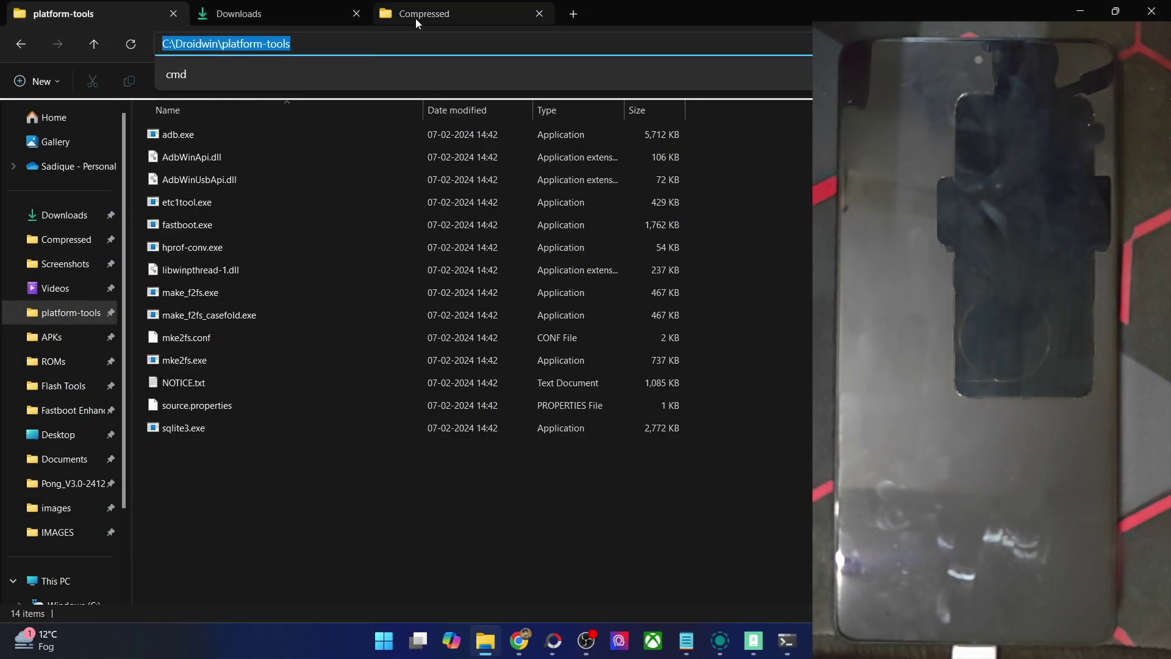
pyautogui.click(444, 17)
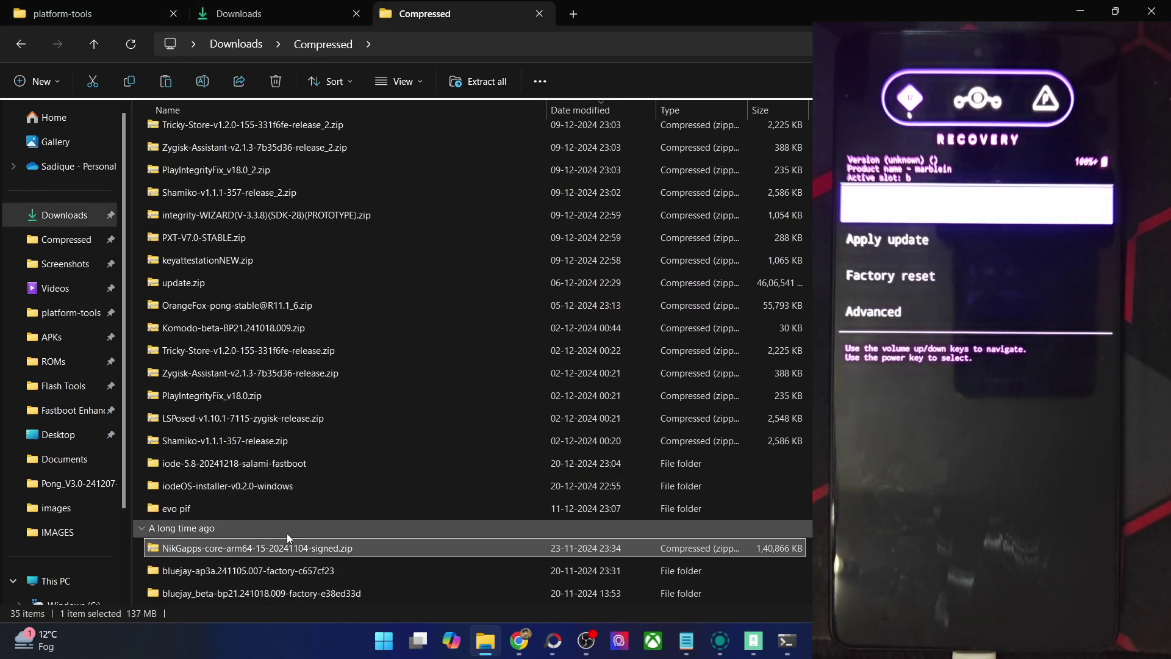
pyautogui.click(152, 8)
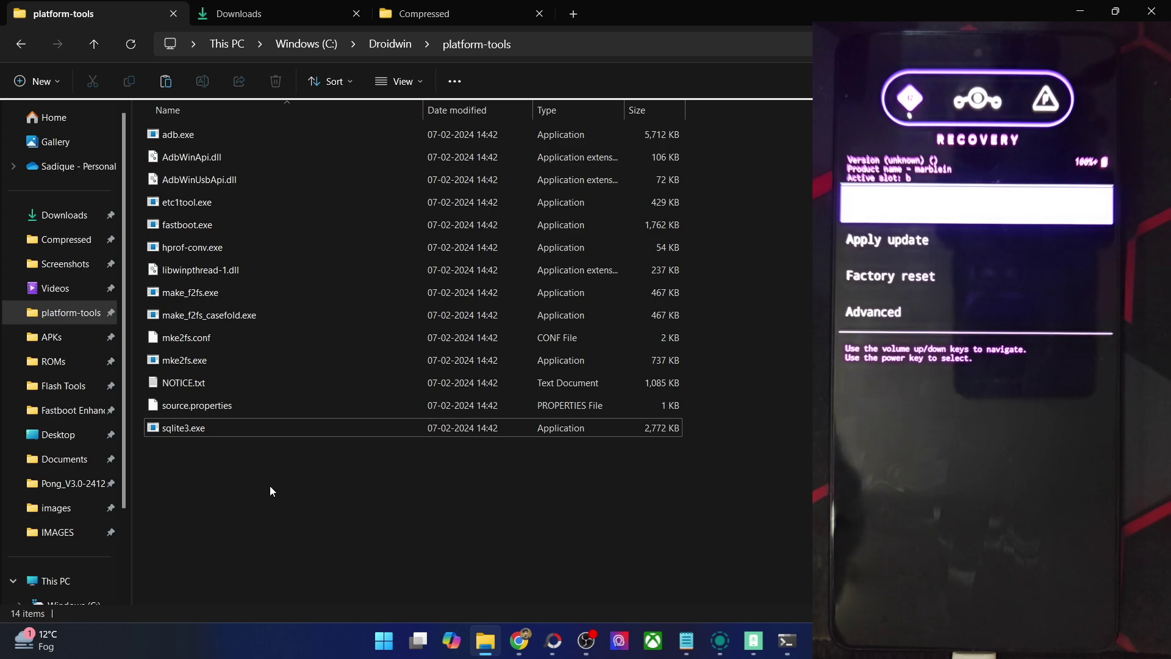
pyautogui.moveTo(271, 485); pyautogui.dragTo(271, 485)
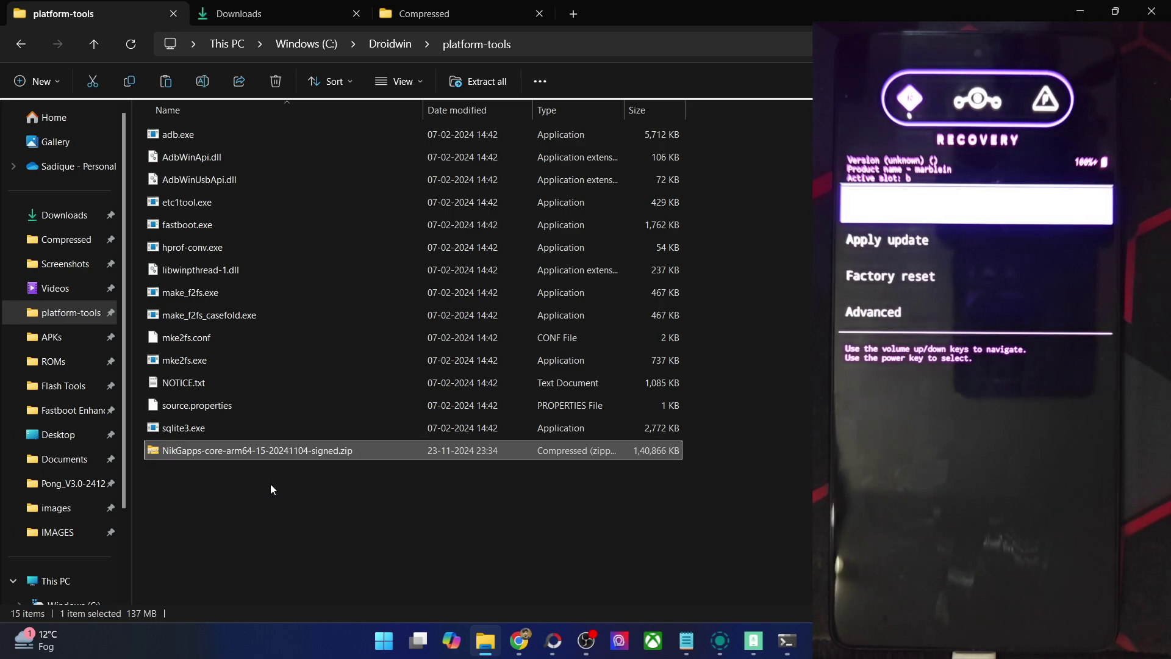
pyautogui.rightClick(248, 456)
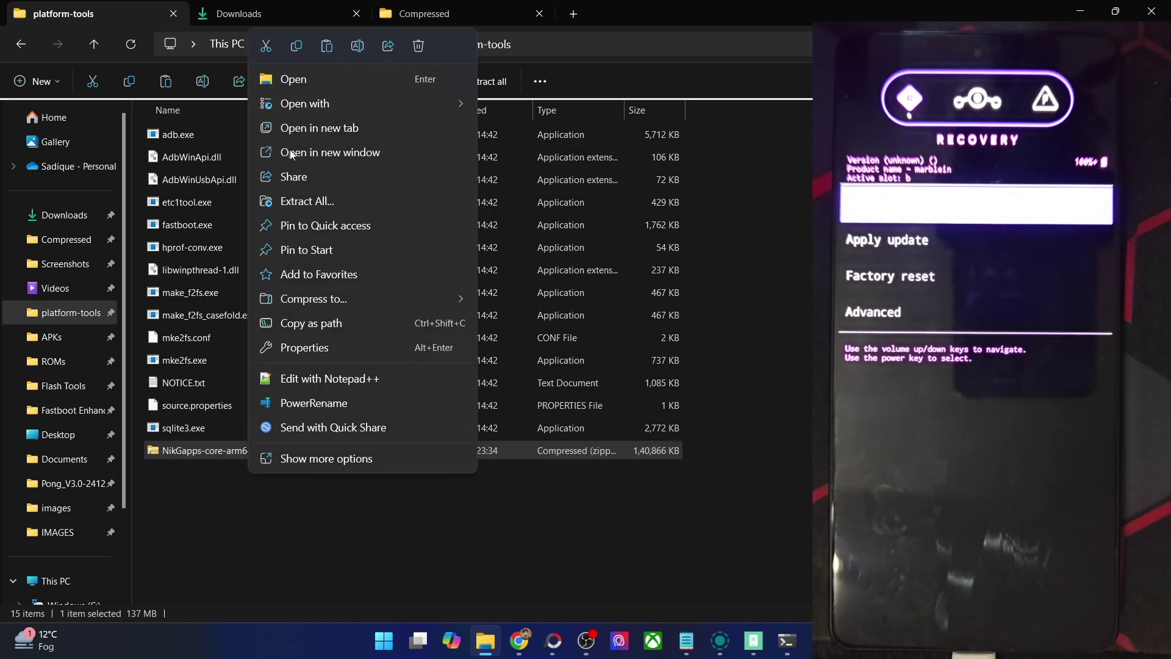
pyautogui.click(358, 46)
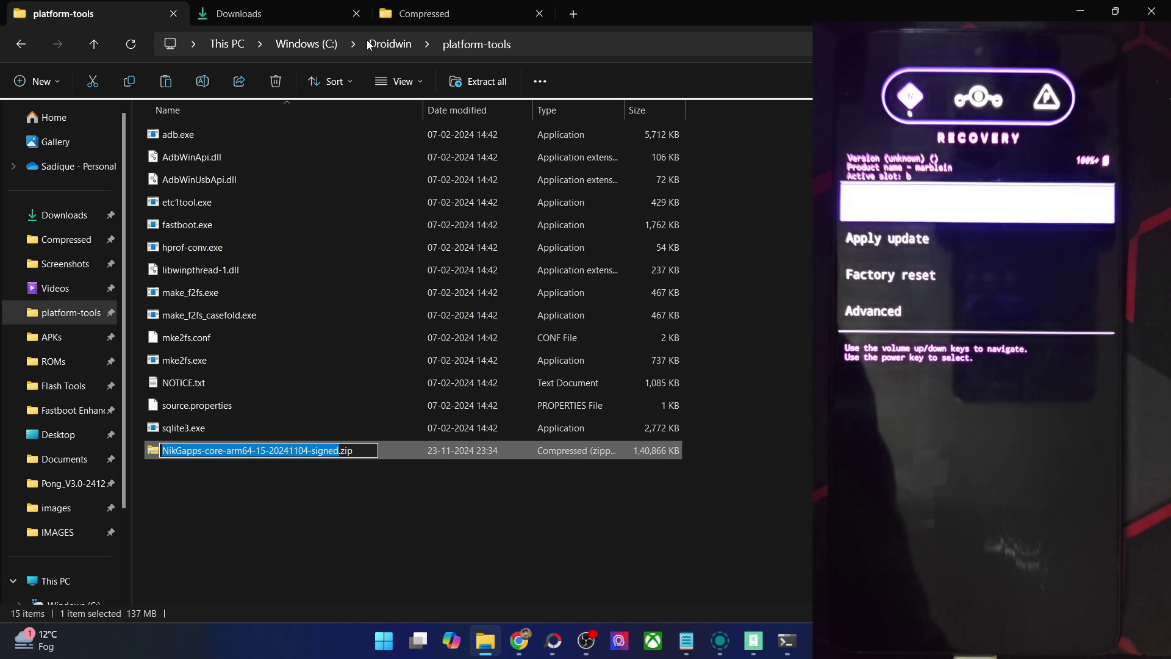
pyautogui.write('gapps')
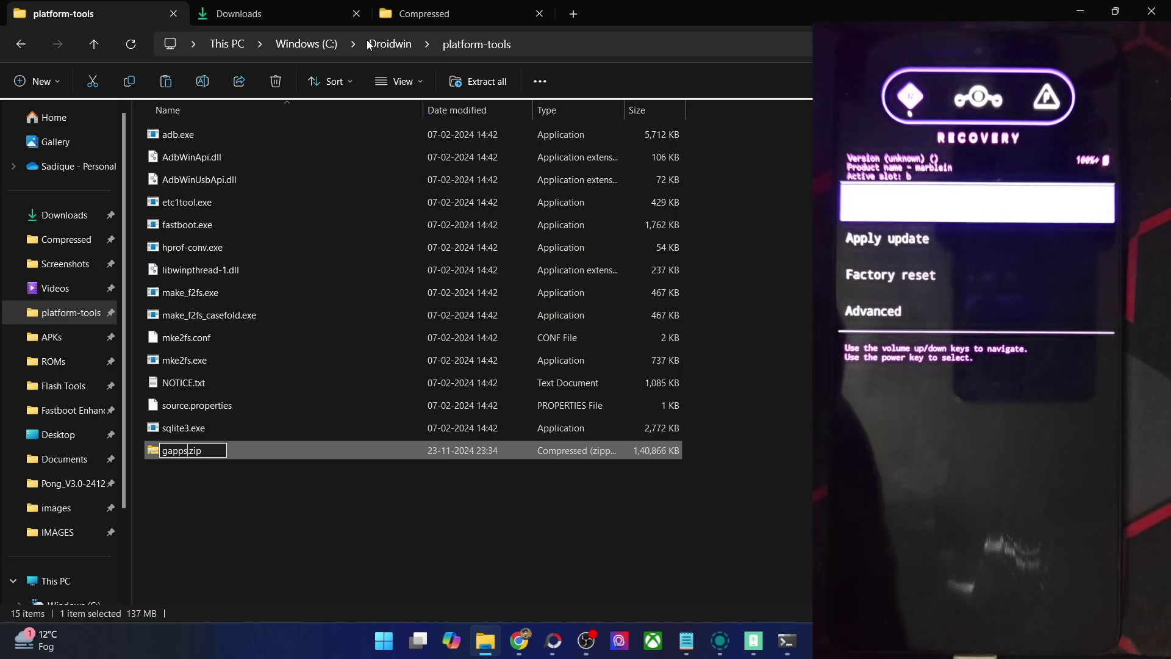
pyautogui.press('Return')
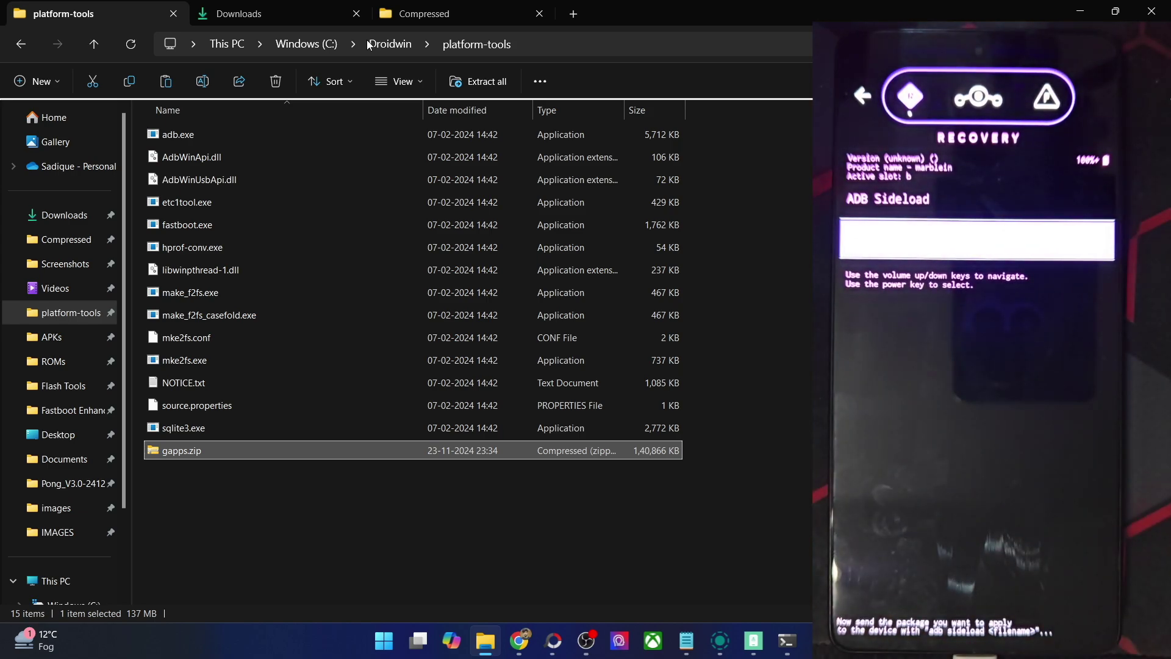
# Rerun adb devices in the terminal to confirm the phone is listed in sideload mode
pyautogui.click(763, 537)
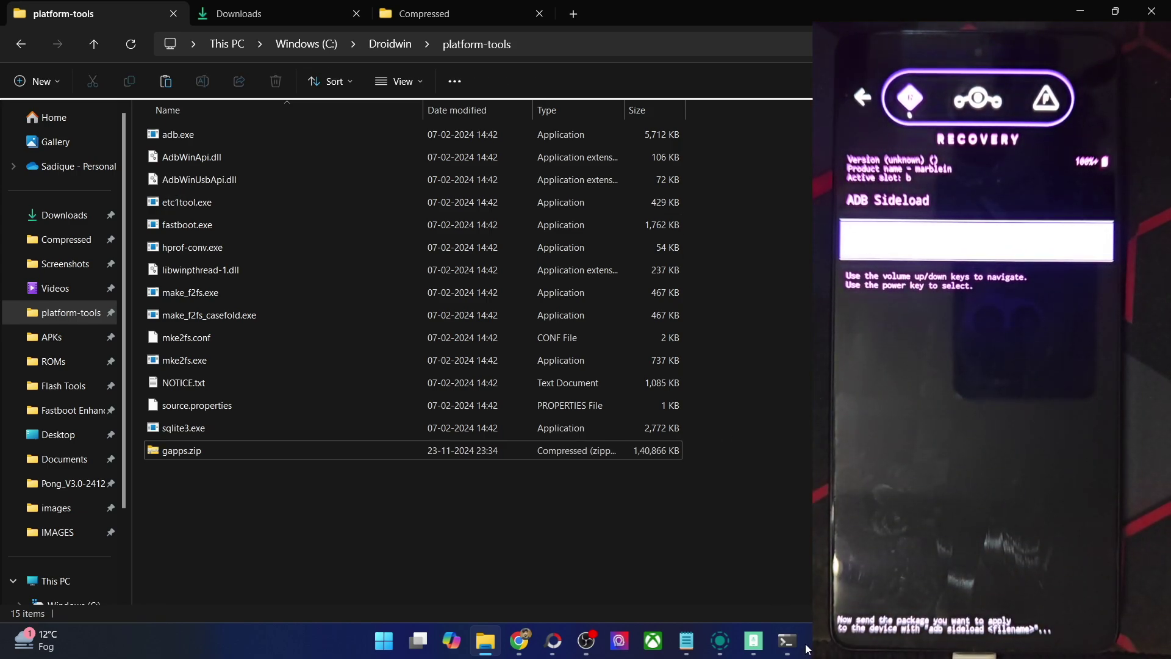
pyautogui.click(793, 644)
pyautogui.press('Up')
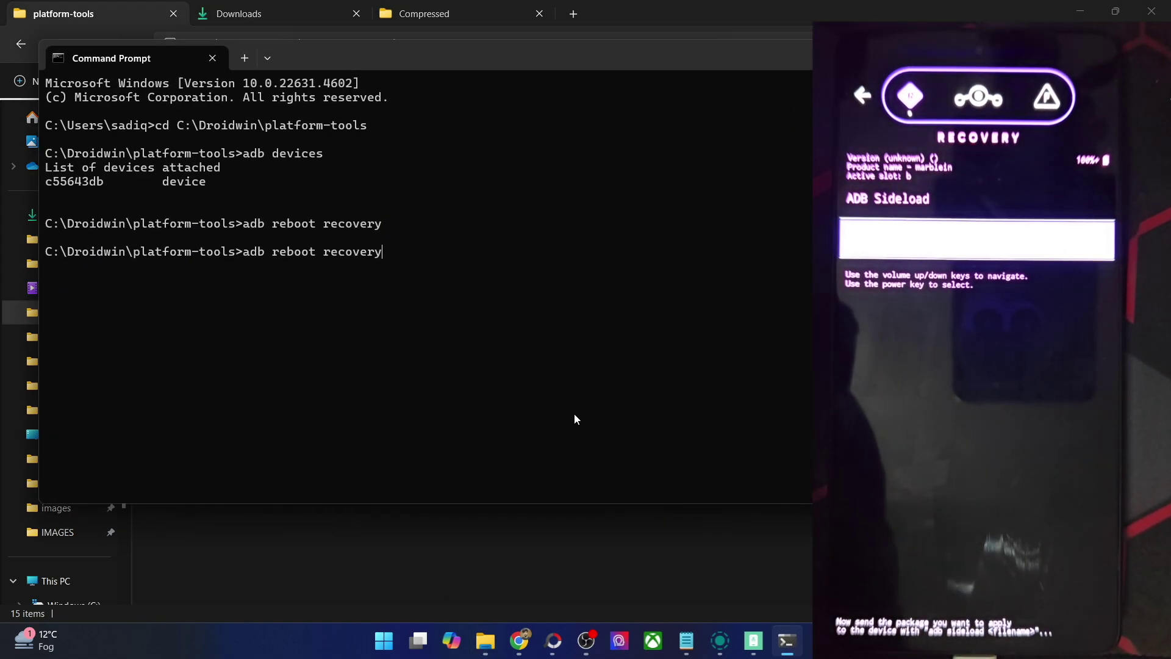
pyautogui.press('Up')
pyautogui.press('Return')
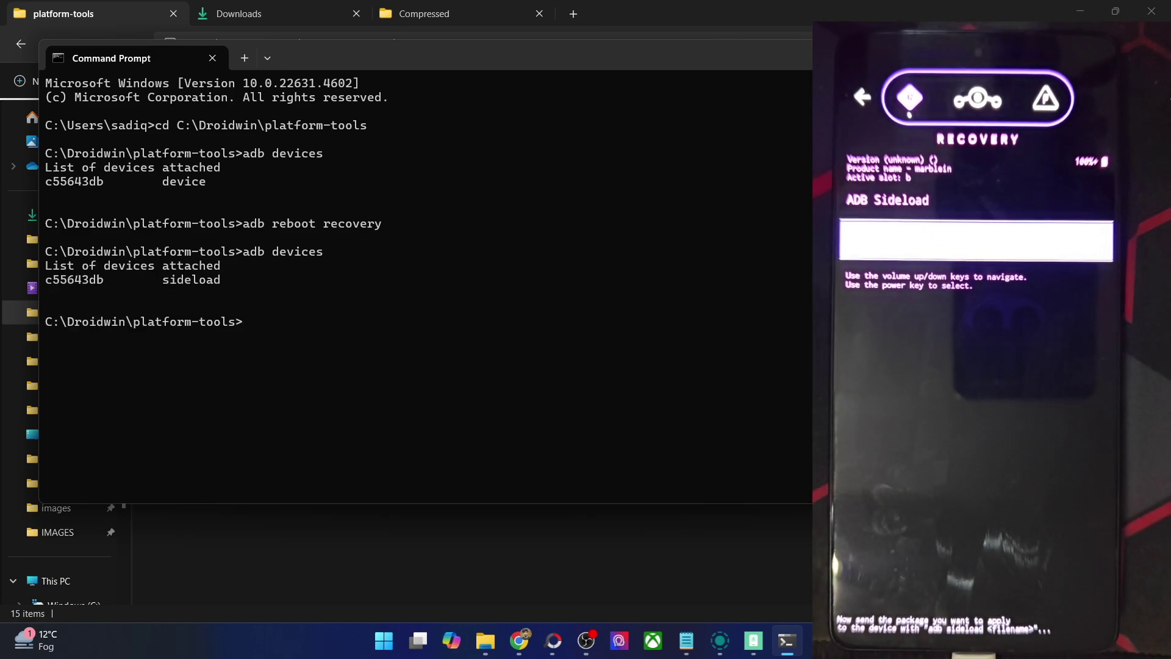
pyautogui.doubleClick(203, 281)
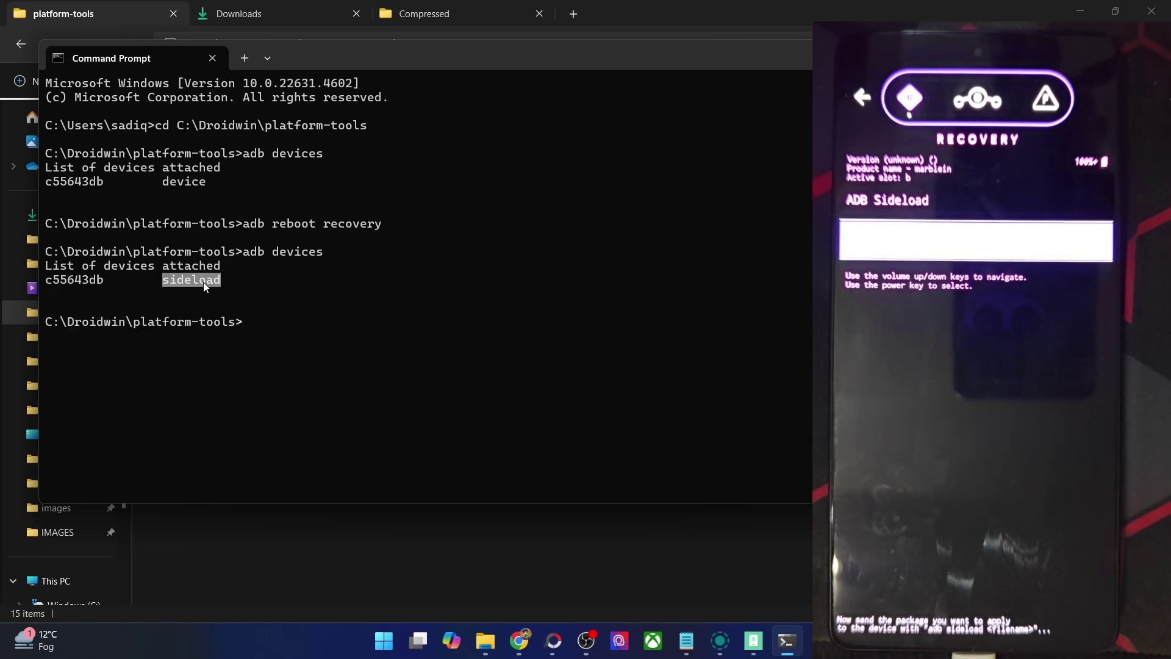
pyautogui.click(316, 360)
# Run adb sideload gapps.zip to send the package to the phone
pyautogui.write('ad')
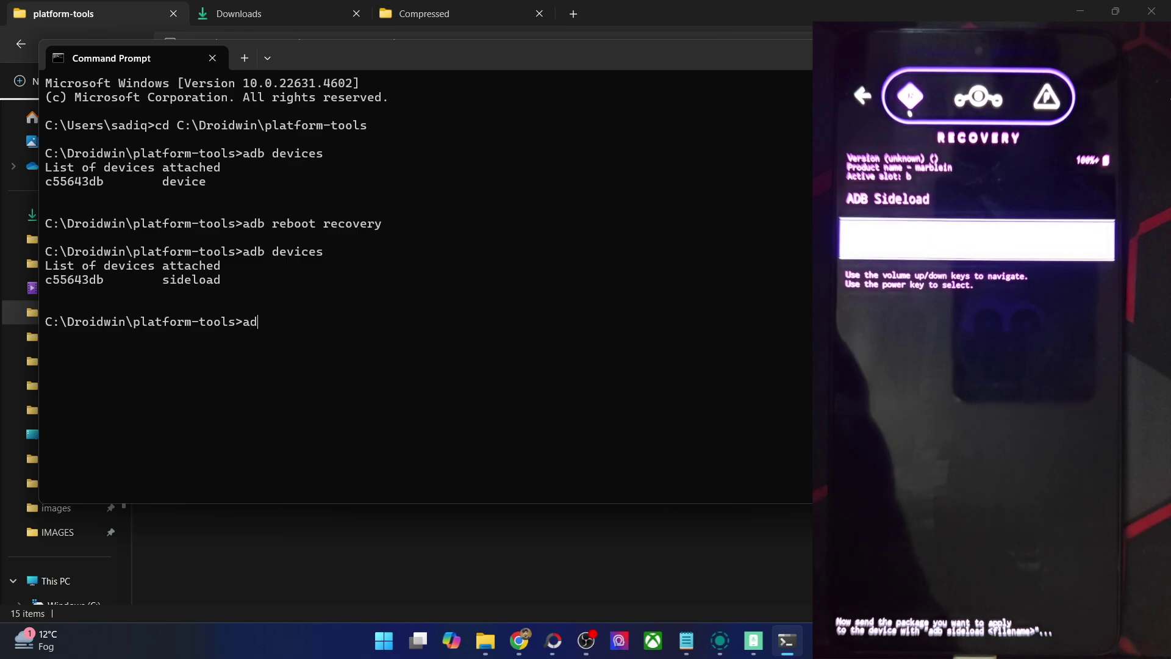
pyautogui.write('b sideload')
pyautogui.press('BackSpace')
pyautogui.press('BackSpace')
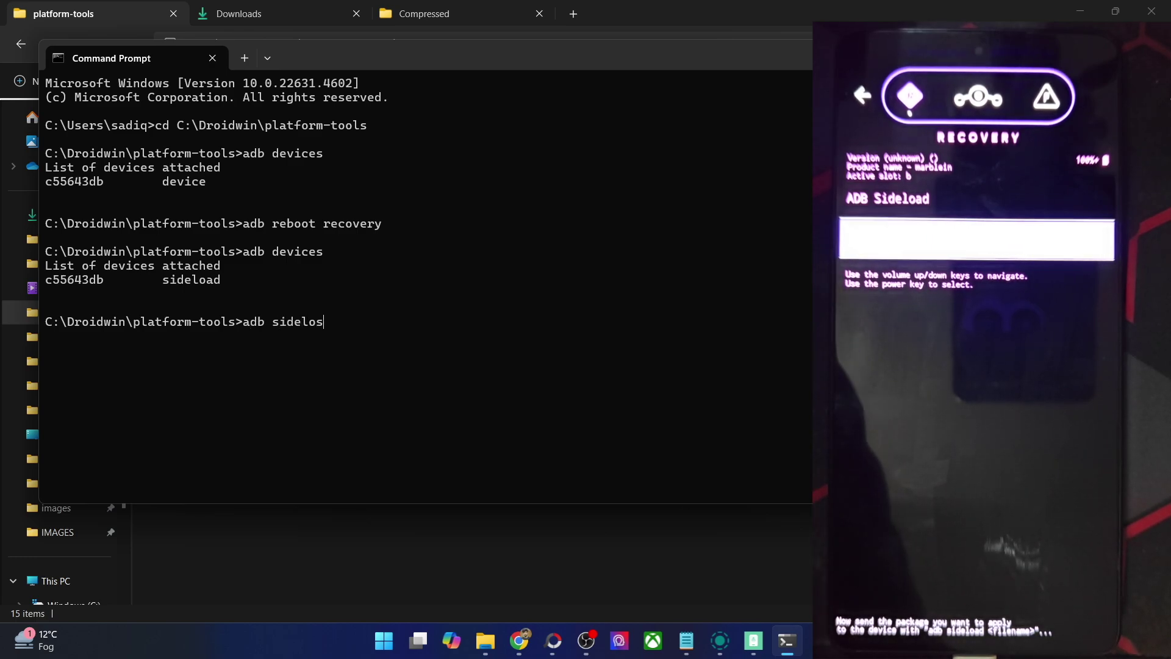
pyautogui.write('d gapps.z')
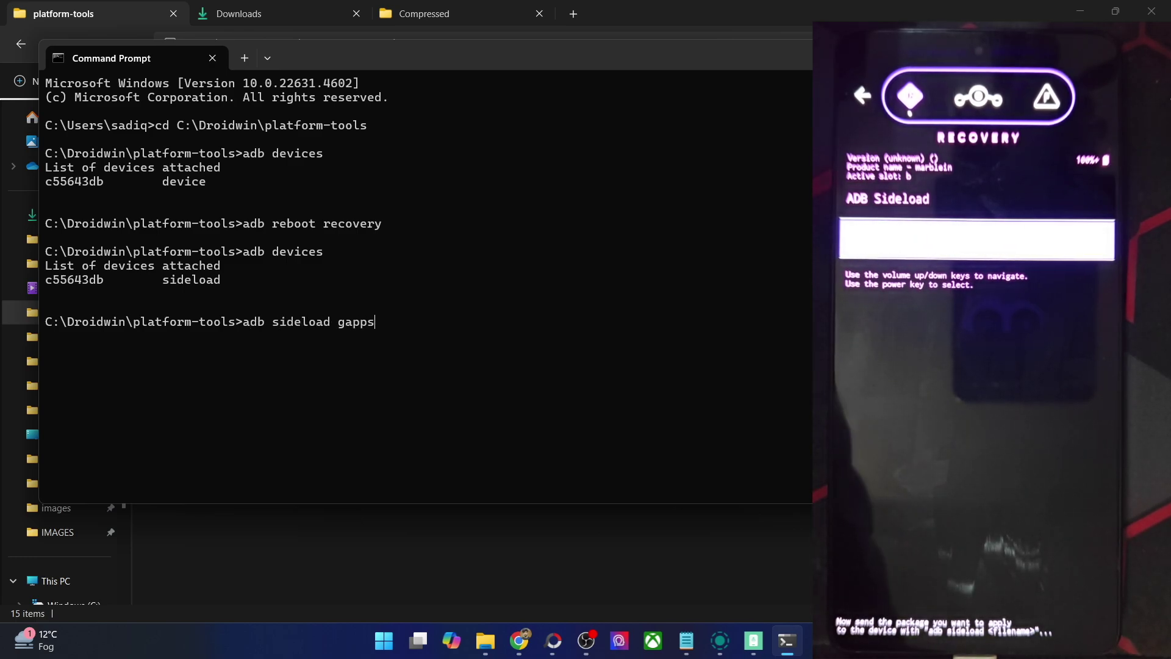
pyautogui.write('i')
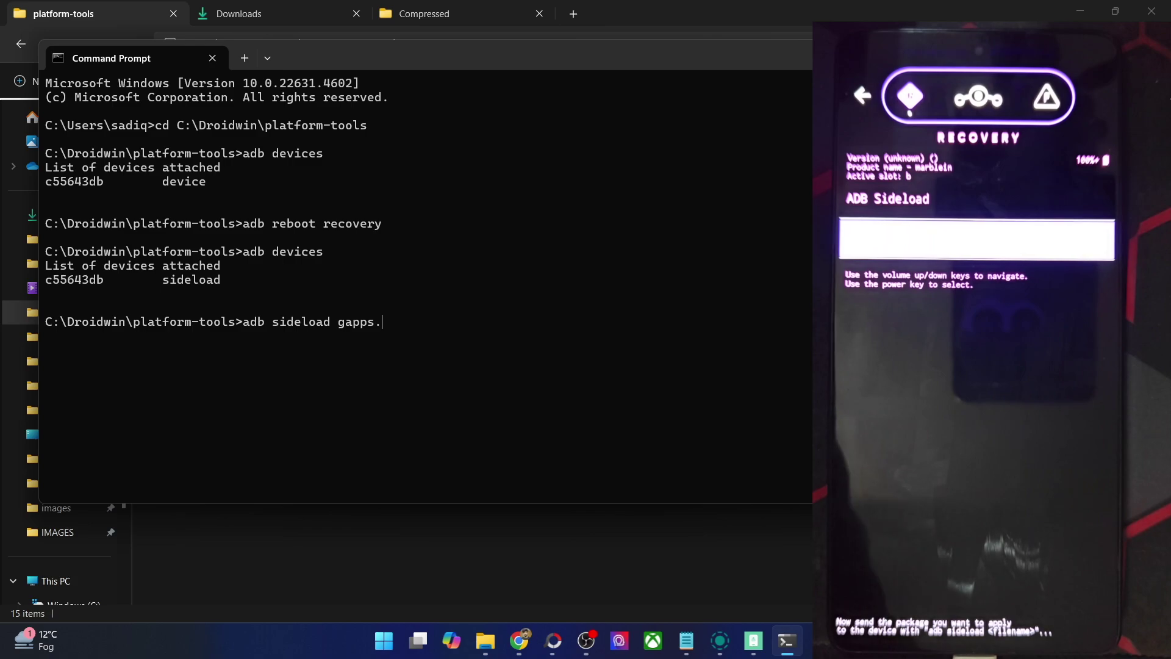
pyautogui.write('p')
pyautogui.press('Return')
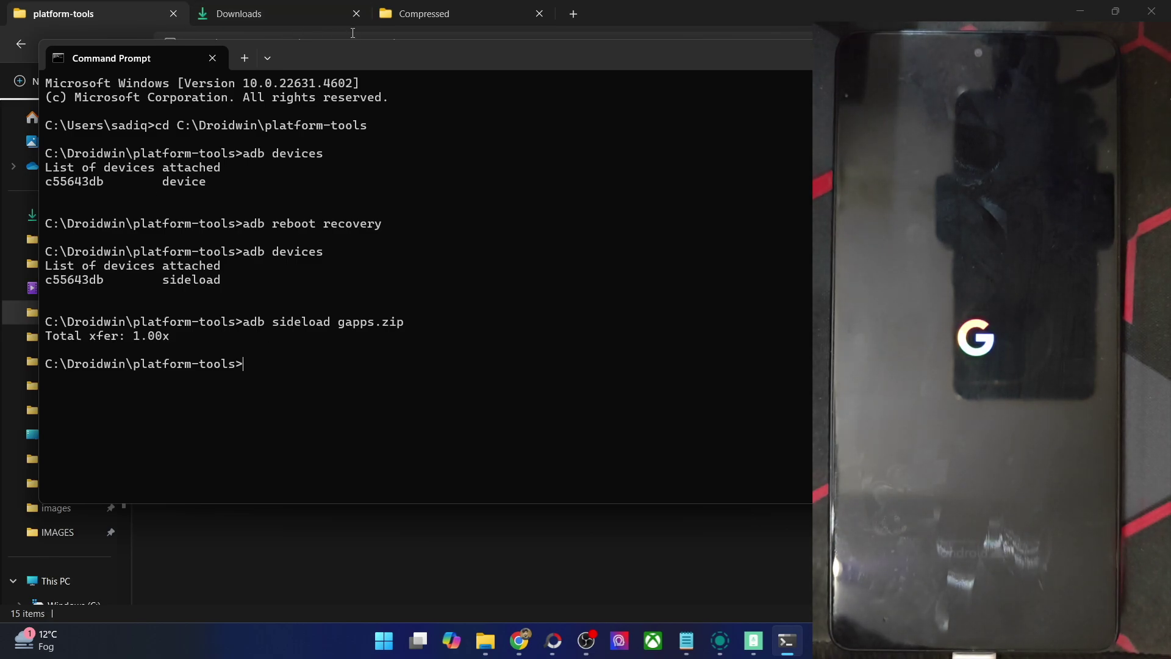
# Copy the REC-twrp recovery image from Downloads into the platform-tools folder
pyautogui.moveTo(366, 59); pyautogui.dragTo(591, 202)
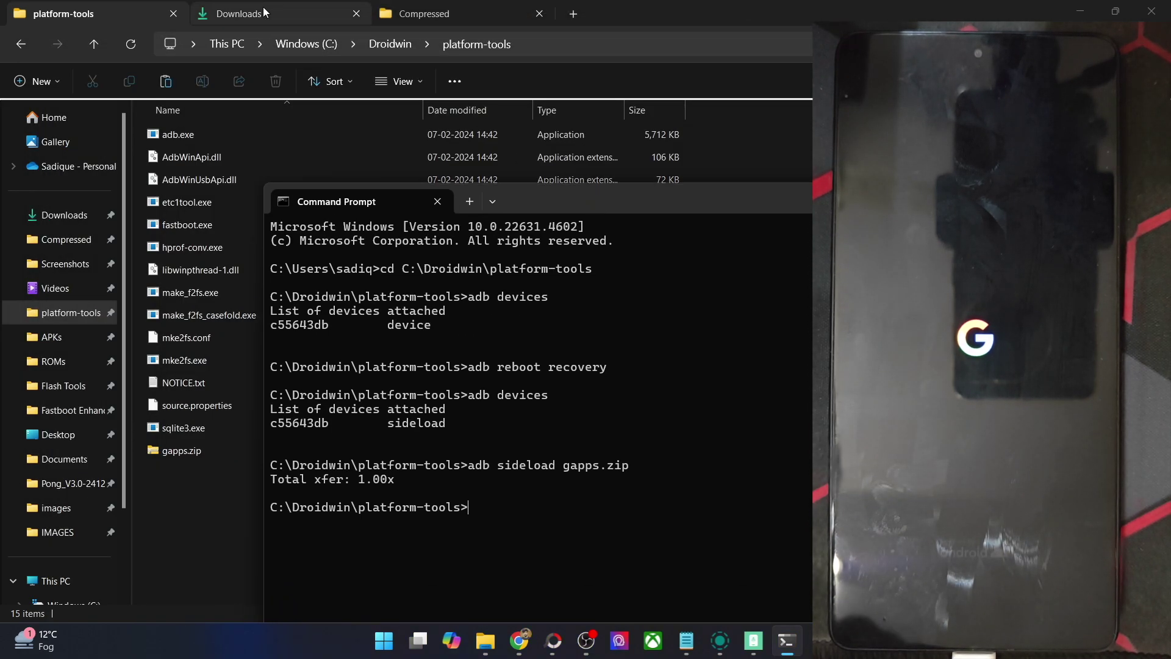
pyautogui.click(265, 12)
pyautogui.click(256, 236)
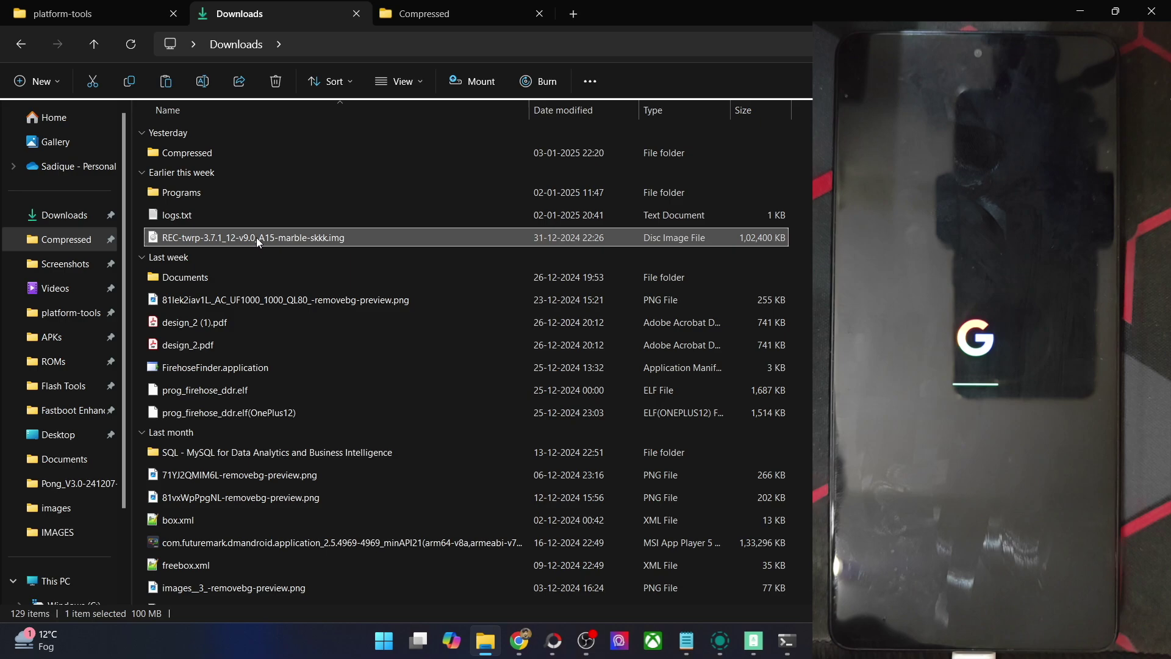
pyautogui.click(151, 22)
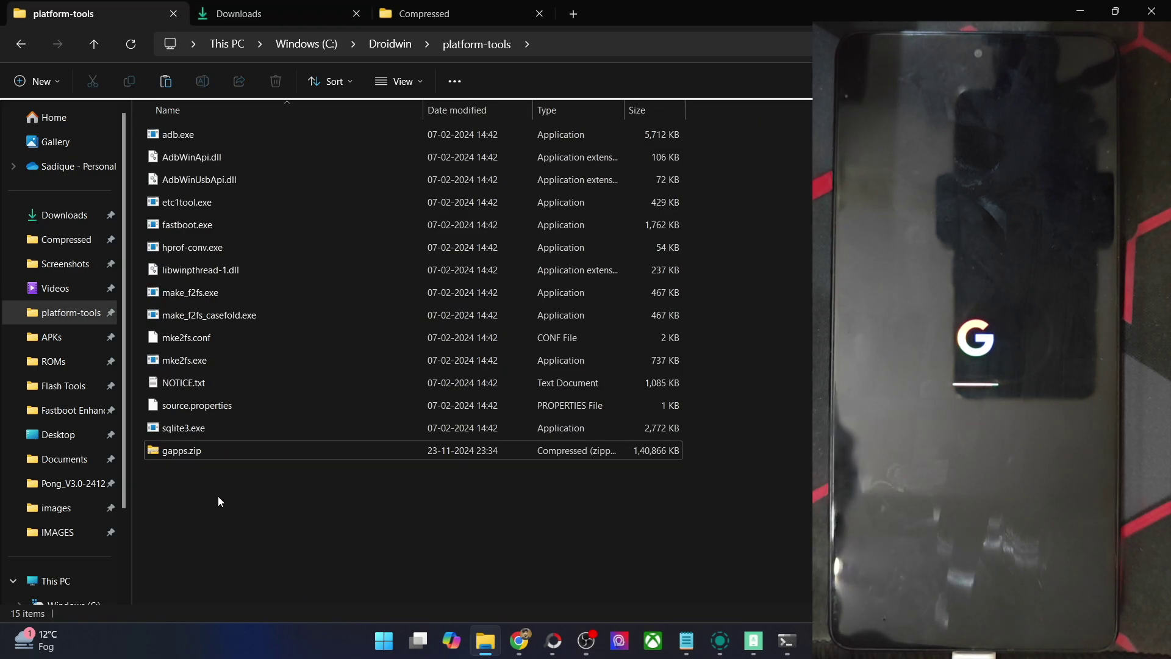
pyautogui.hotkey('ctrl', 'v')
# Rename the pasted TWRP image to twrp.img
pyautogui.rightClick(213, 467)
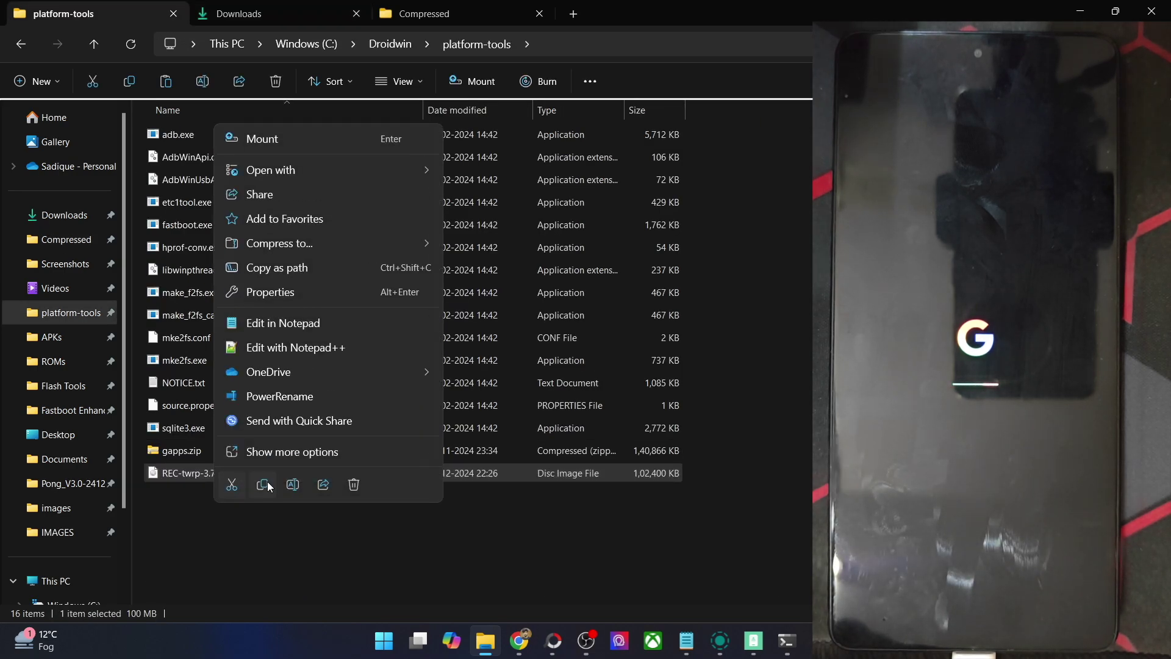
pyautogui.click(294, 485)
pyautogui.write('tw')
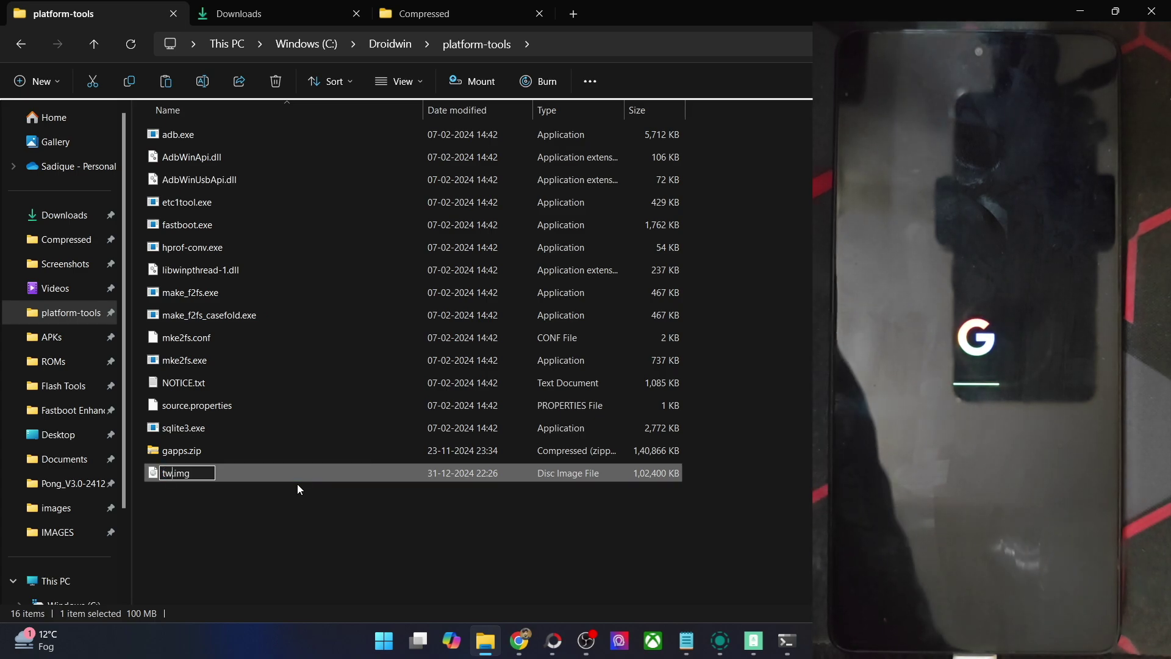
pyautogui.write('rp')
pyautogui.press('Return')
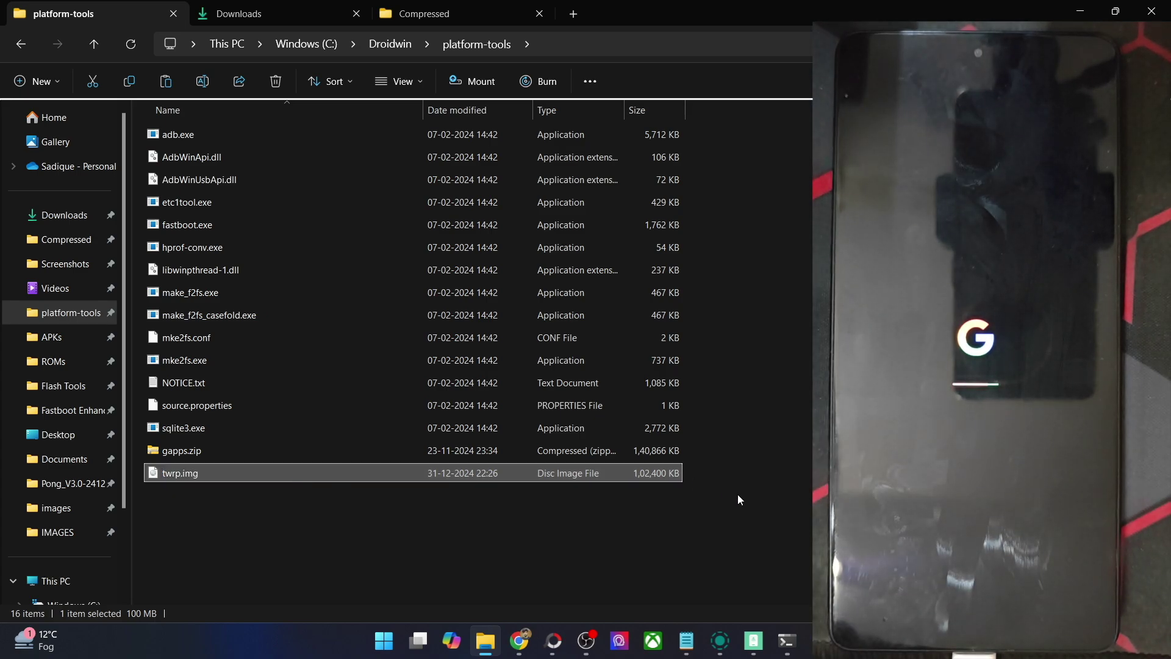
# Reboot the phone to the bootloader and flash twrp.img to the recovery_ab partition
pyautogui.click(787, 641)
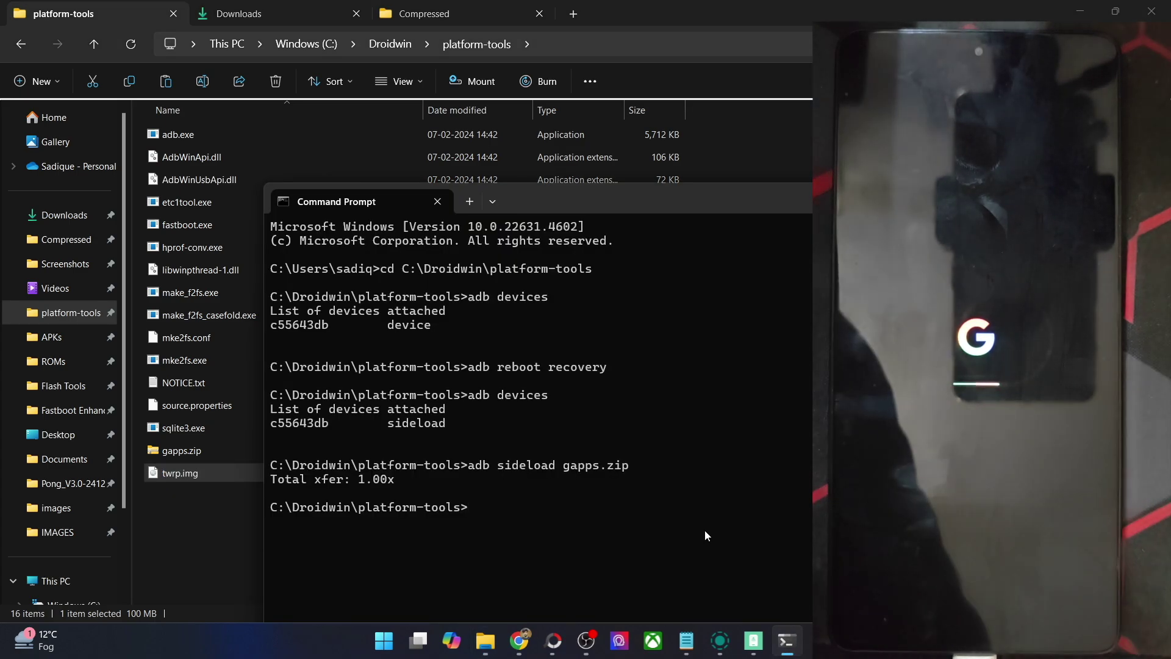
pyautogui.write('adb reboot ')
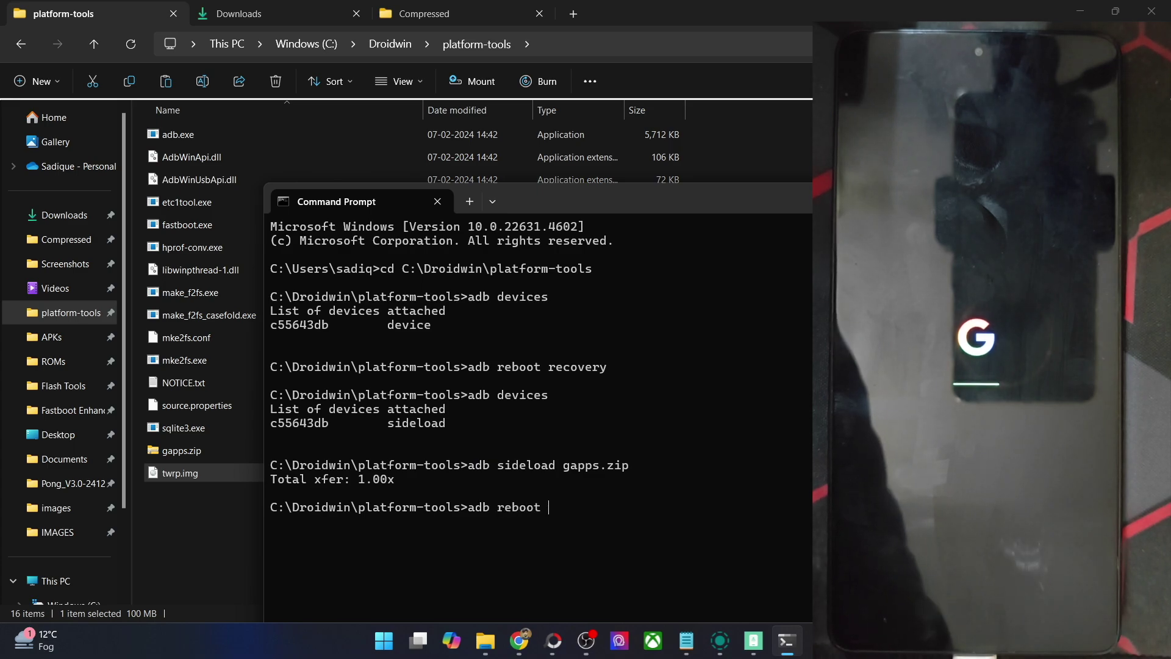
pyautogui.write('bootloader')
pyautogui.press('Return')
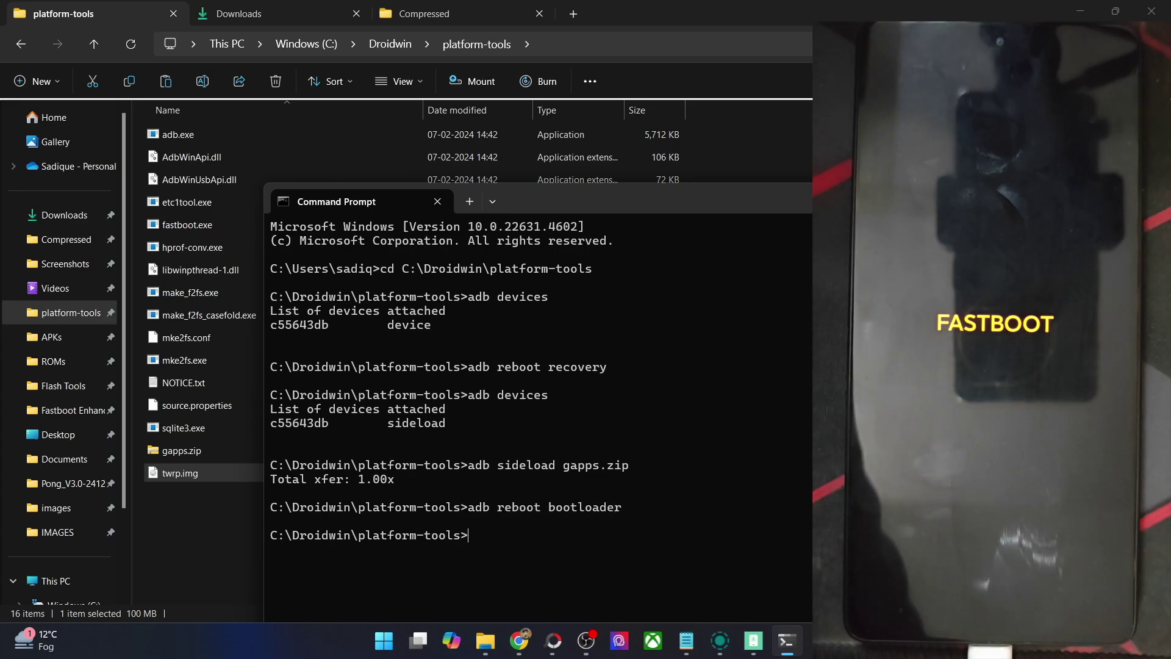
pyautogui.write('fastboot')
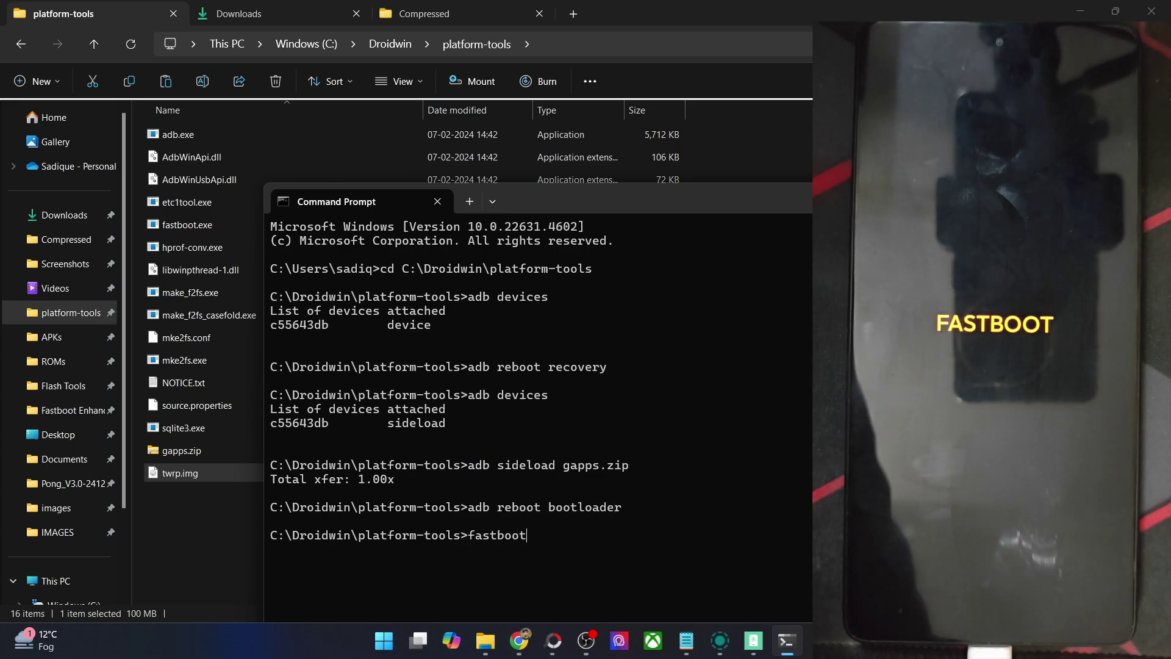
pyautogui.write(' flash recov')
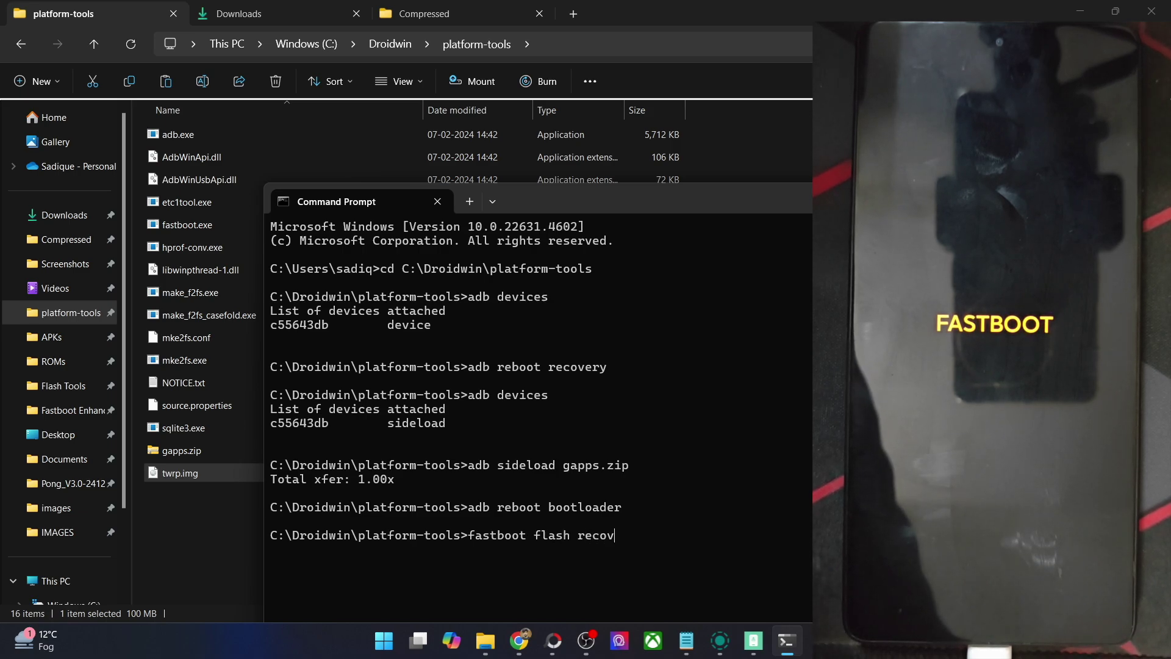
pyautogui.write('ery twrp.i')
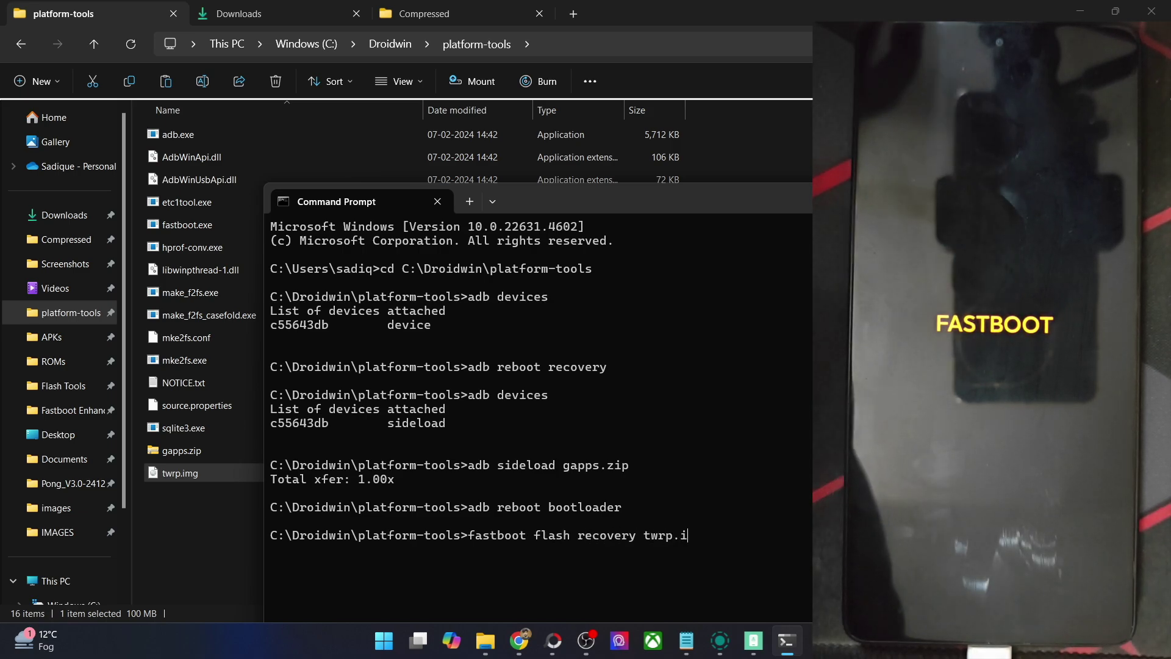
pyautogui.write('mg')
pyautogui.press('Left')
pyautogui.press('Left')
pyautogui.press('Left')
pyautogui.press('Left')
pyautogui.press('Left')
pyautogui.press('Left')
pyautogui.press('Left')
pyautogui.press('Left')
pyautogui.press('Left')
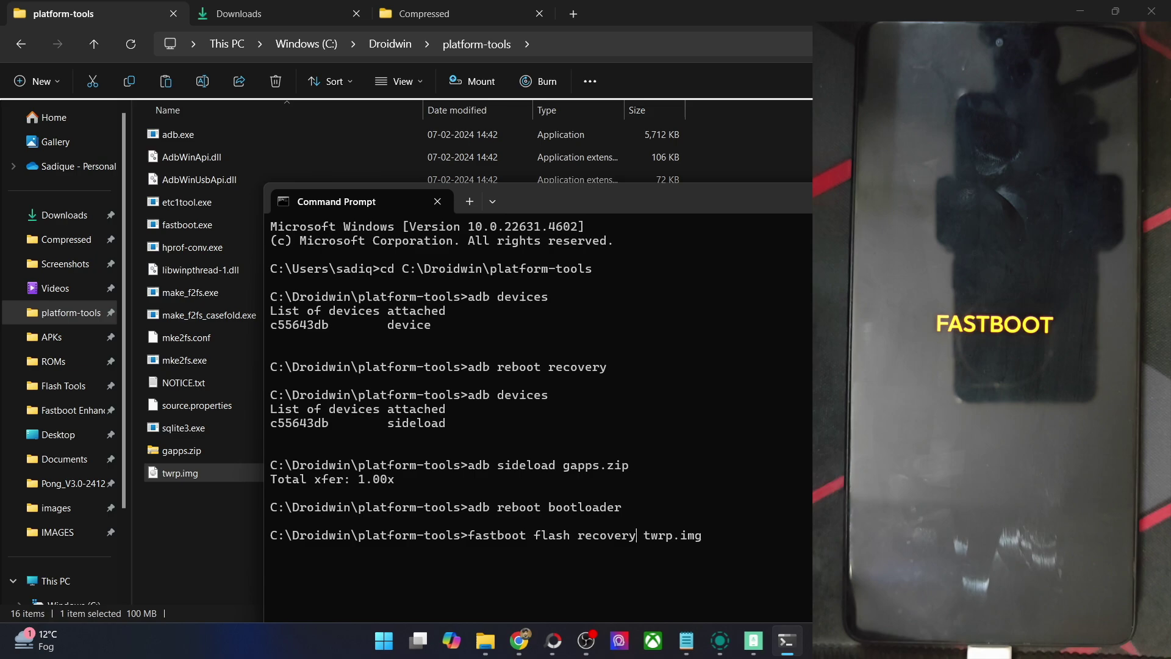
pyautogui.write('_ab')
pyautogui.press('Return')
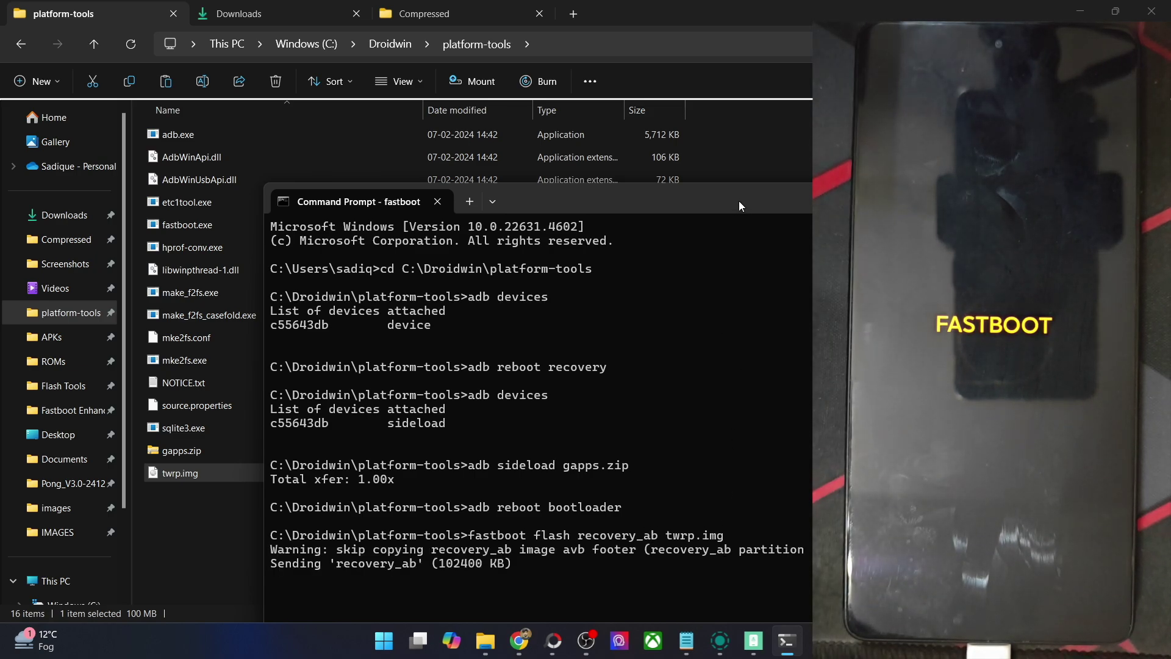
# Reboot the phone into TWRP recovery with fastboot reboot recovery
pyautogui.moveTo(740, 205); pyautogui.dragTo(684, 112)
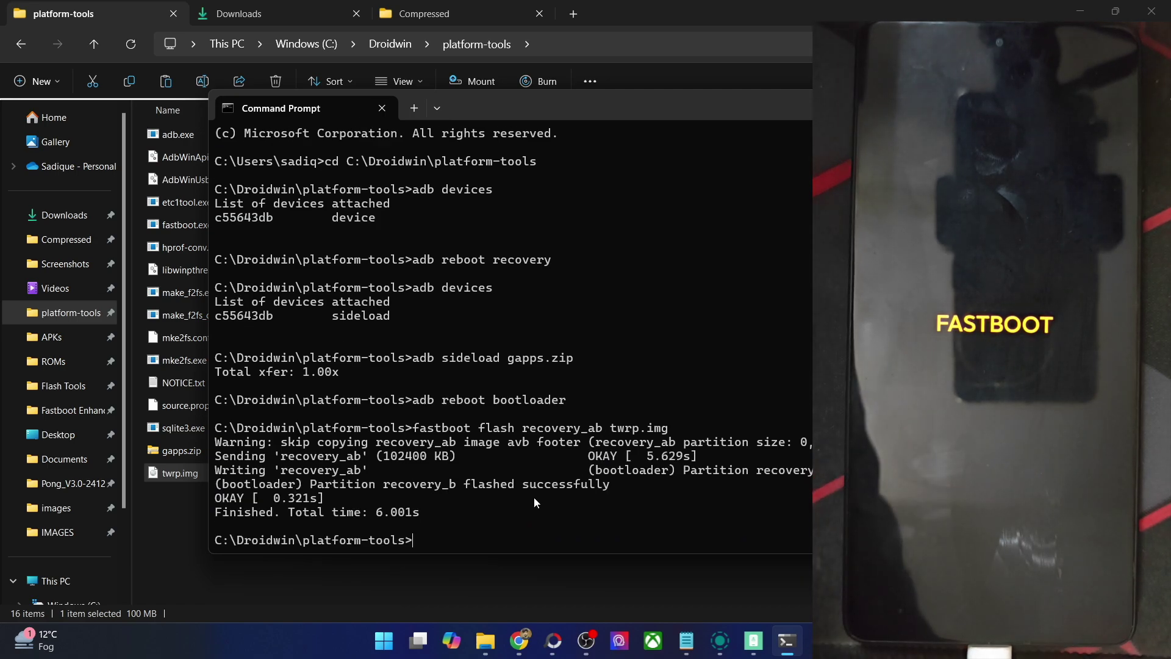
pyautogui.write('fastboot ')
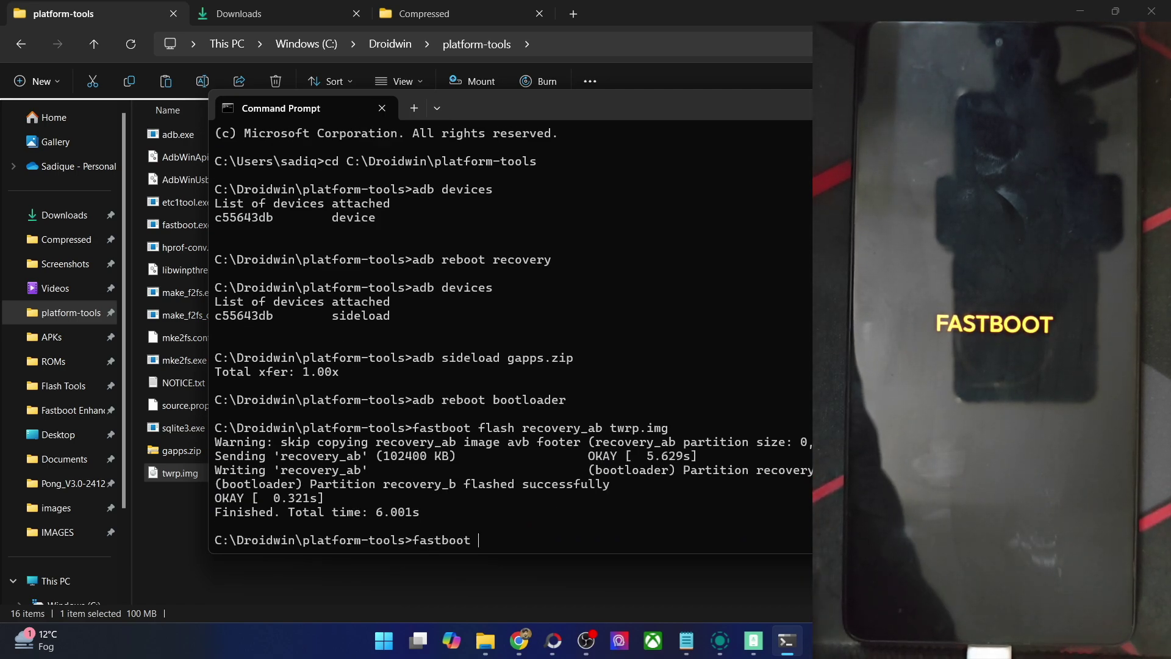
pyautogui.write('reboot recover')
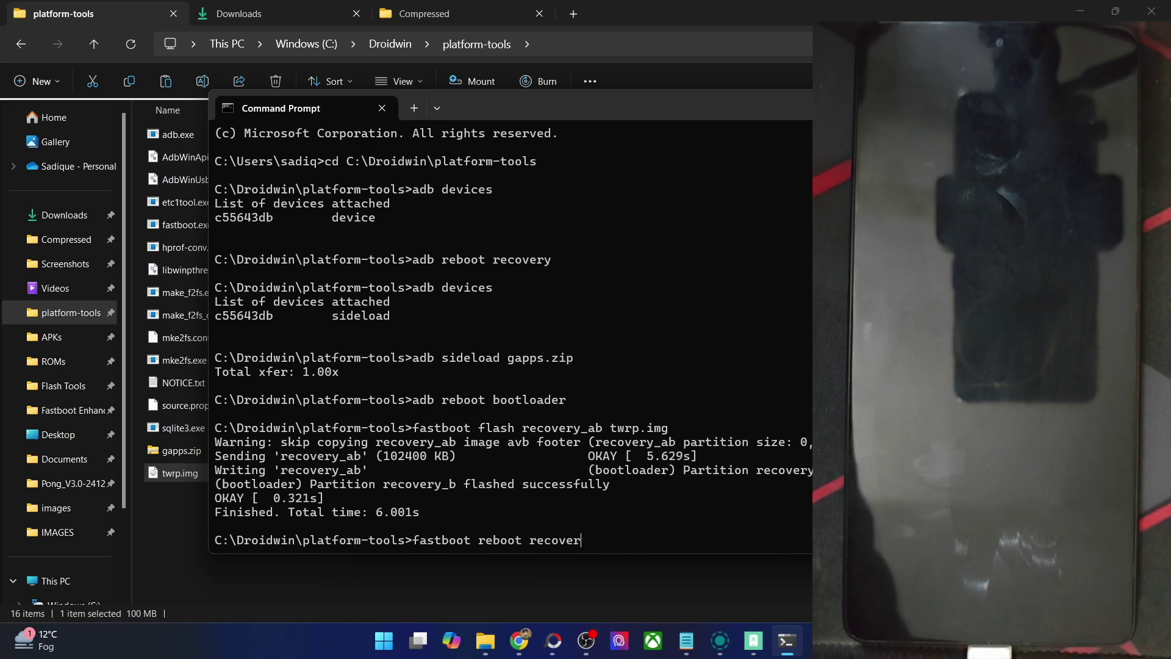
pyautogui.write('y')
pyautogui.press('Return')
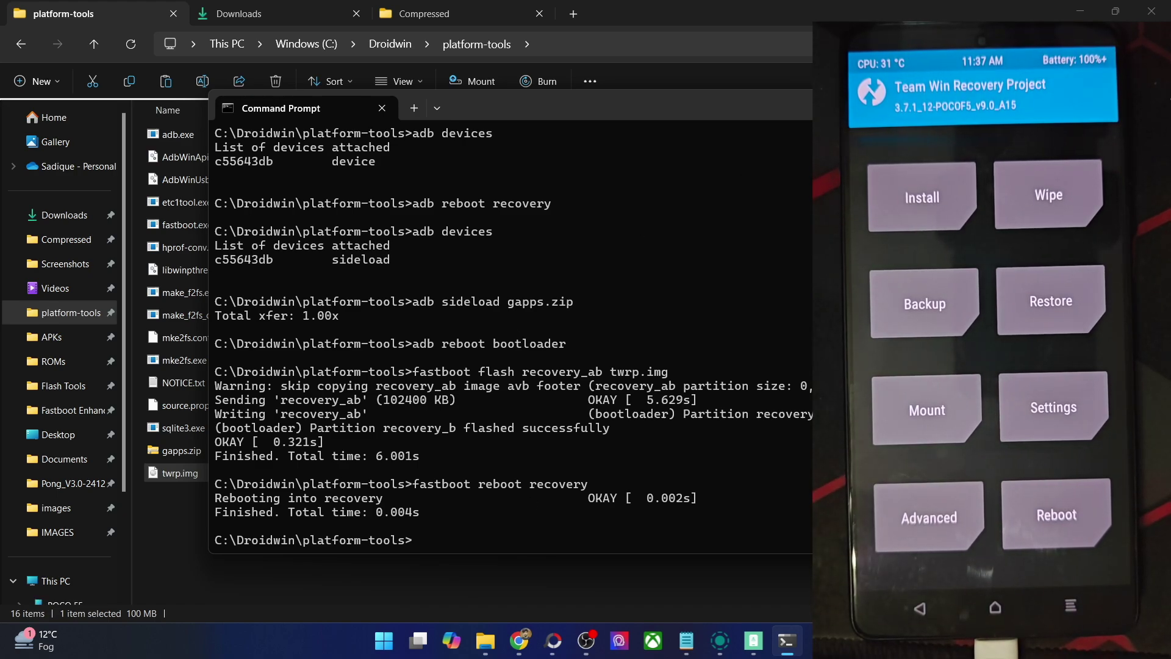
pyautogui.press('super+Down')
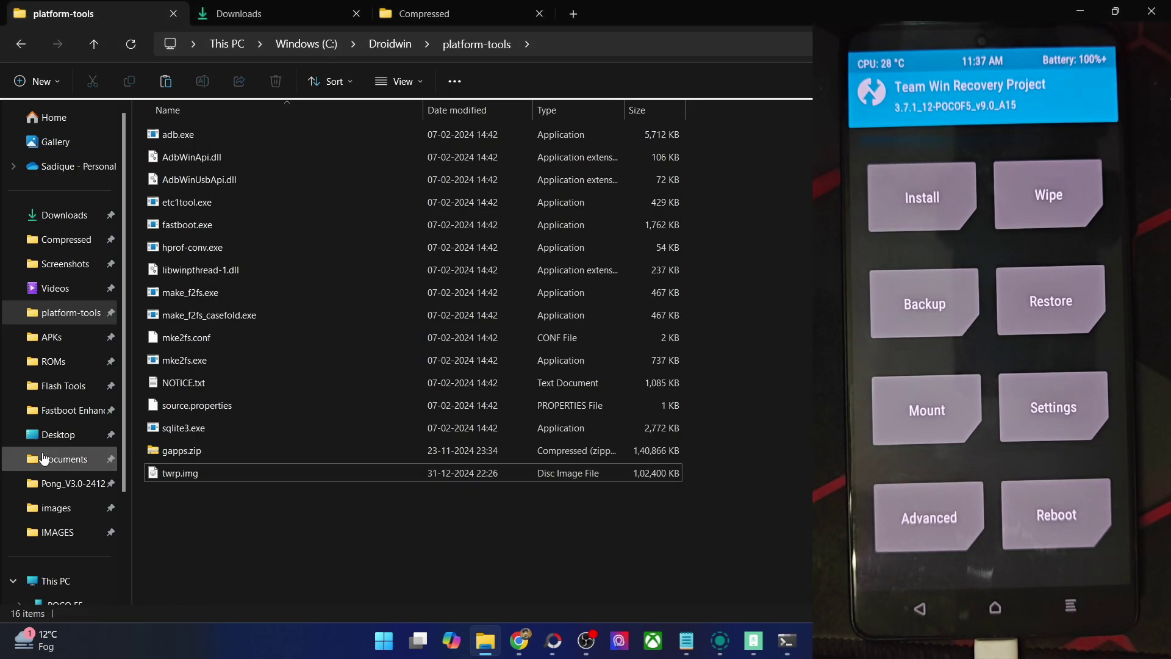
# Paste gapps.zip from platform-tools into the POCO F5's Internal Storage
pyautogui.click(190, 453)
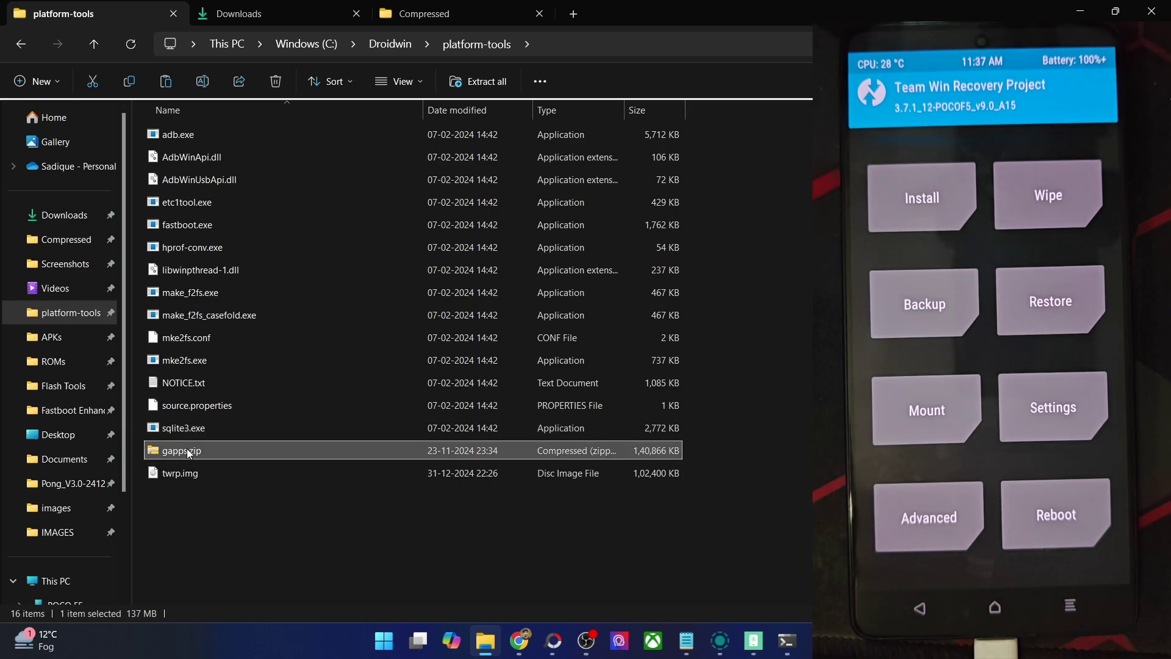
pyautogui.scroll(-2, 69, 457)
pyautogui.click(66, 479)
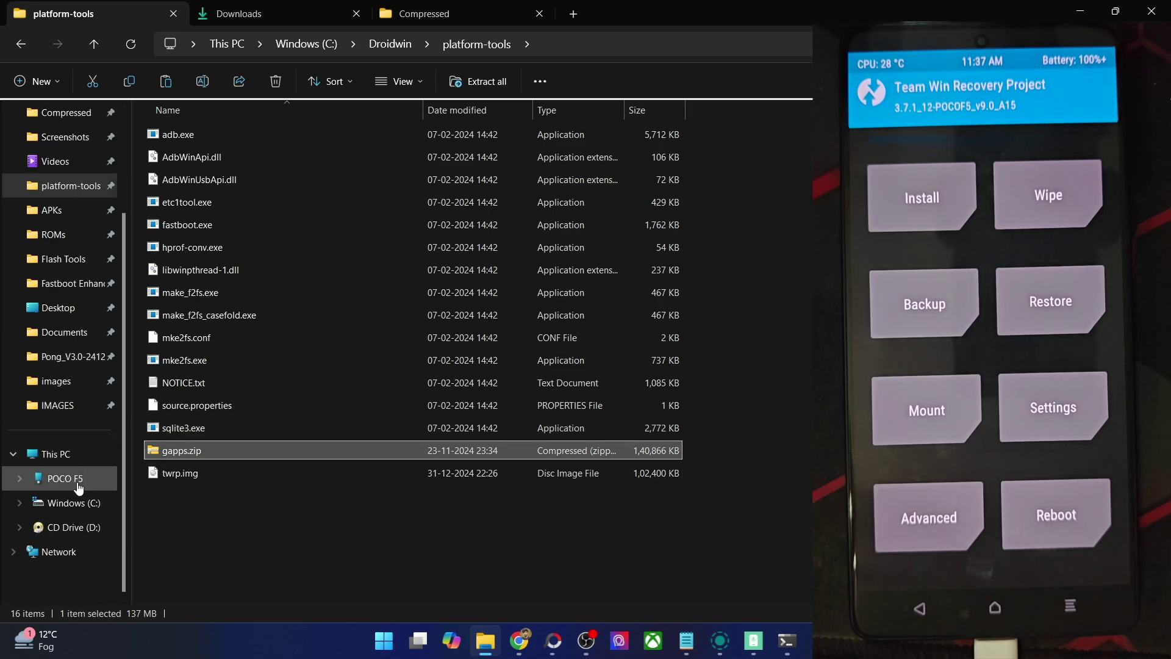
pyautogui.doubleClick(261, 107)
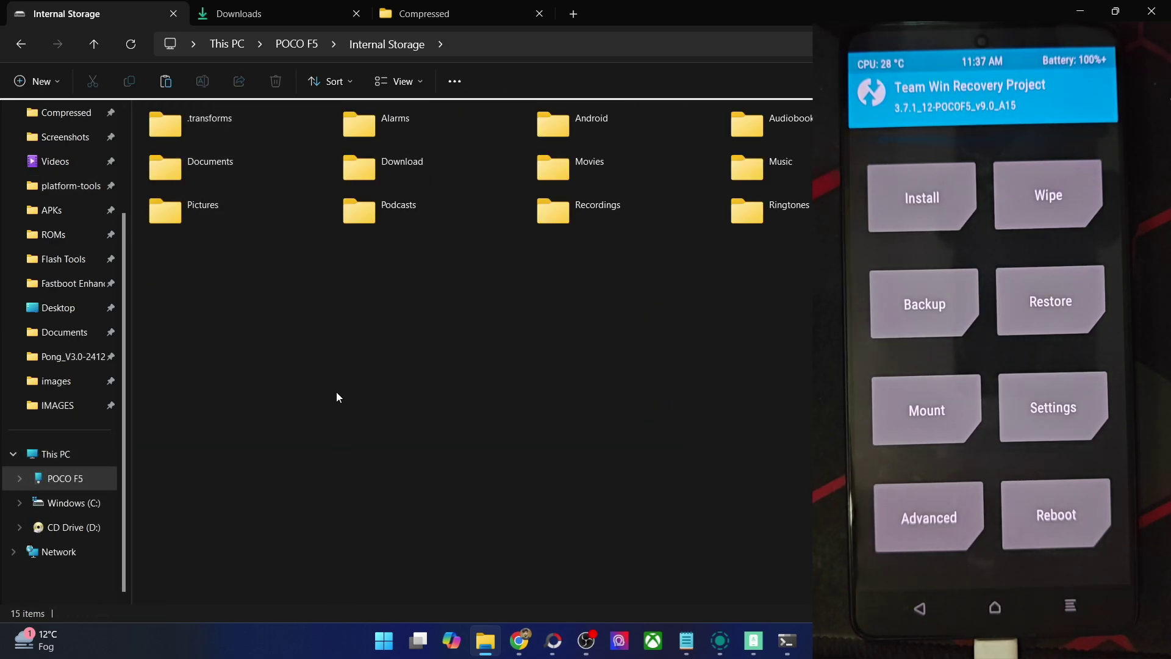
pyautogui.hotkey('ctrl', 'v')
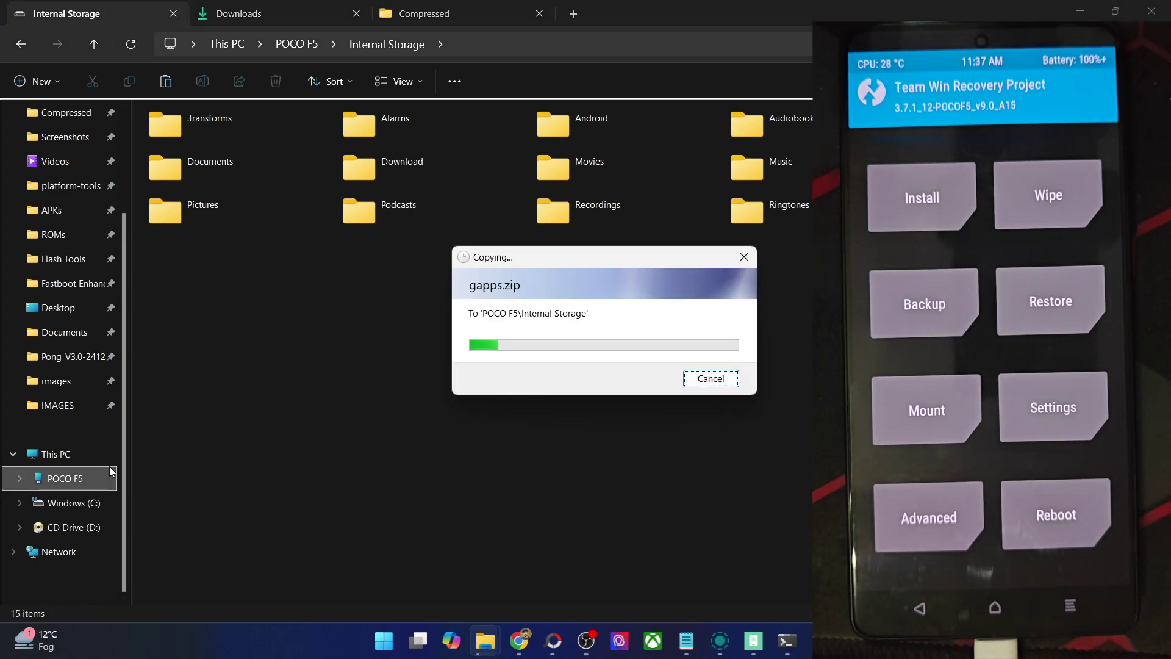
pyautogui.click(686, 640)
# Replace the four food lines in logs.txt with 'adb push gapps.zip /sdcard'
pyautogui.hotkey('shift', 'Down')
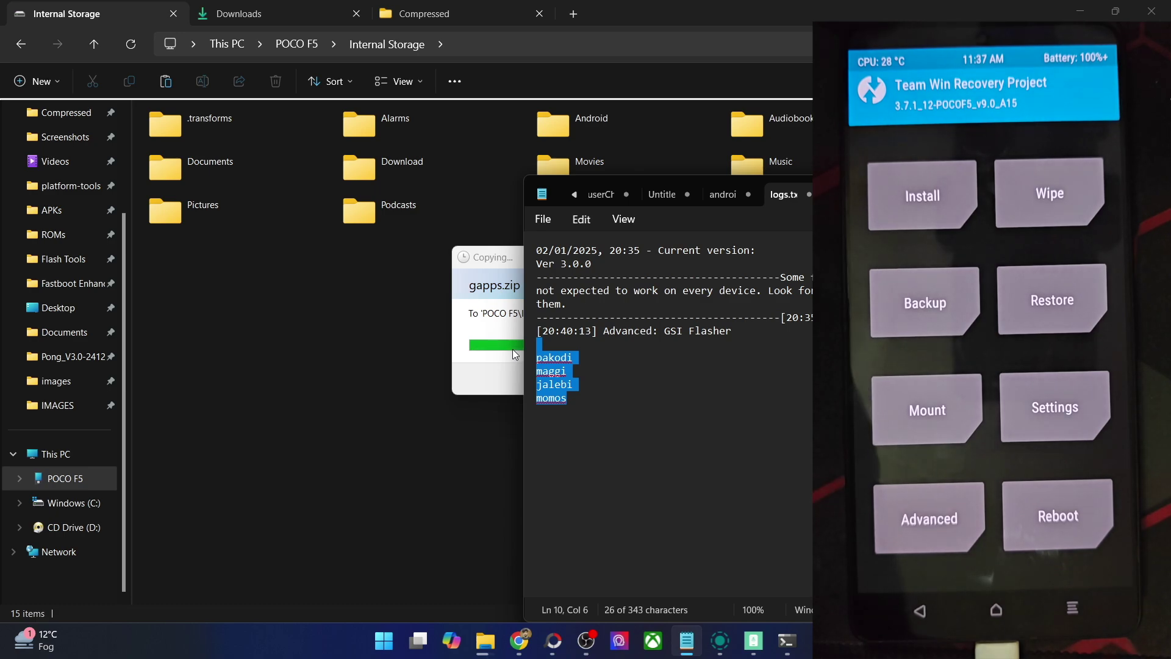
pyautogui.press('Return')
pyautogui.press('Return')
pyautogui.press('Return')
pyautogui.write('adb ')
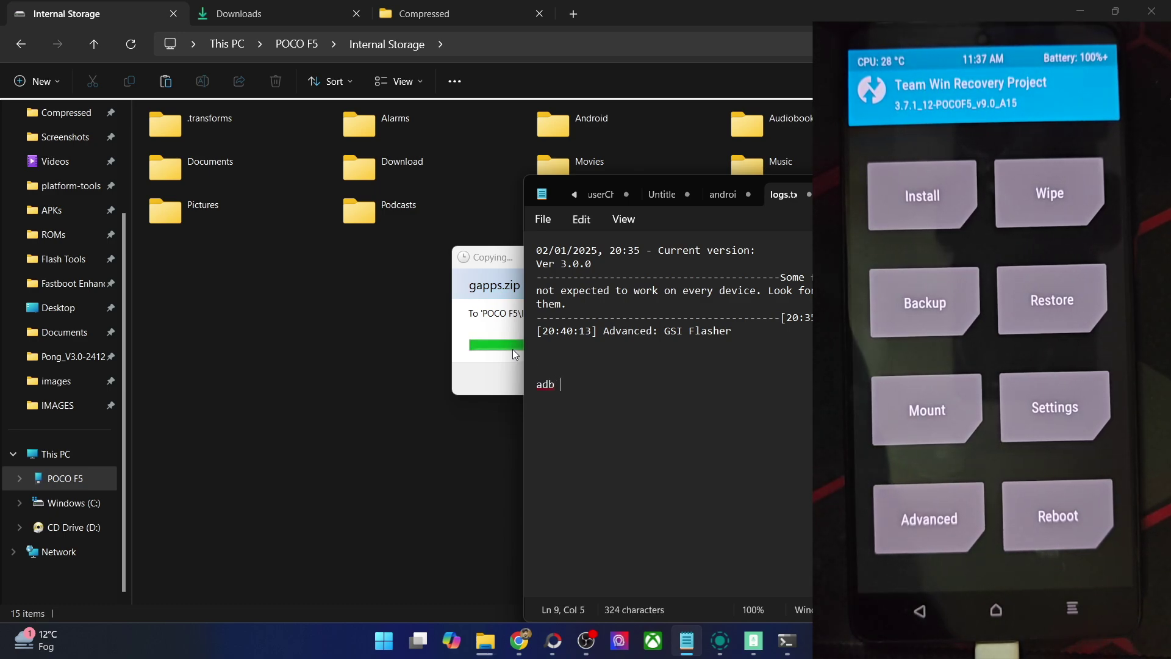
pyautogui.write('push ')
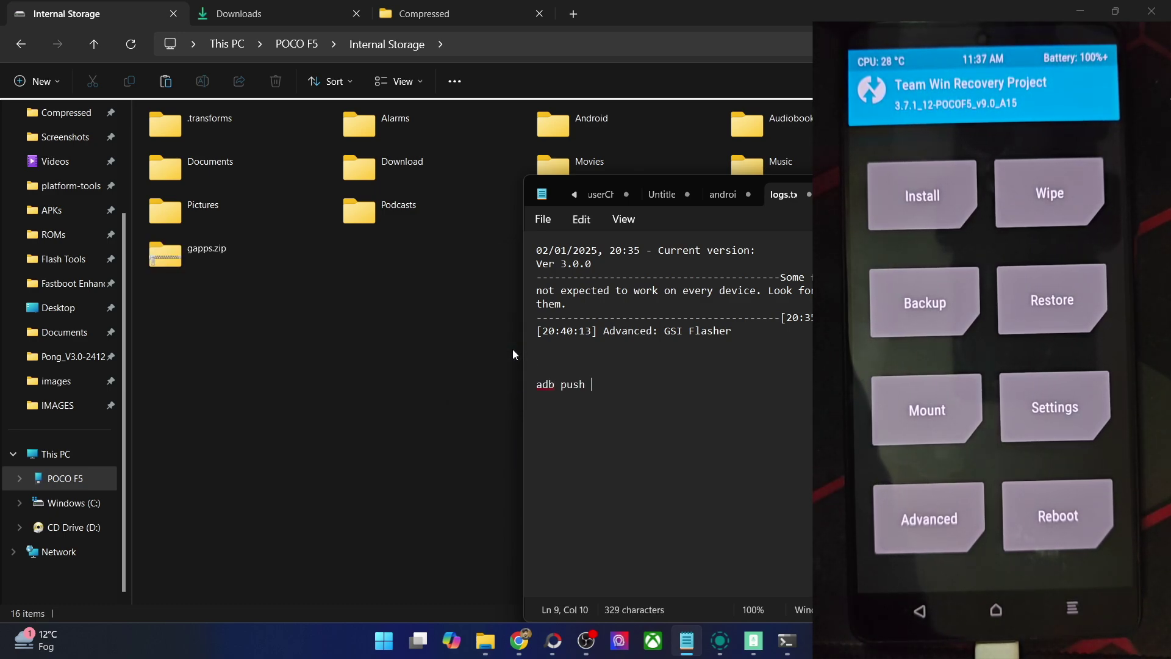
pyautogui.write('gapps.zip /sdcard')
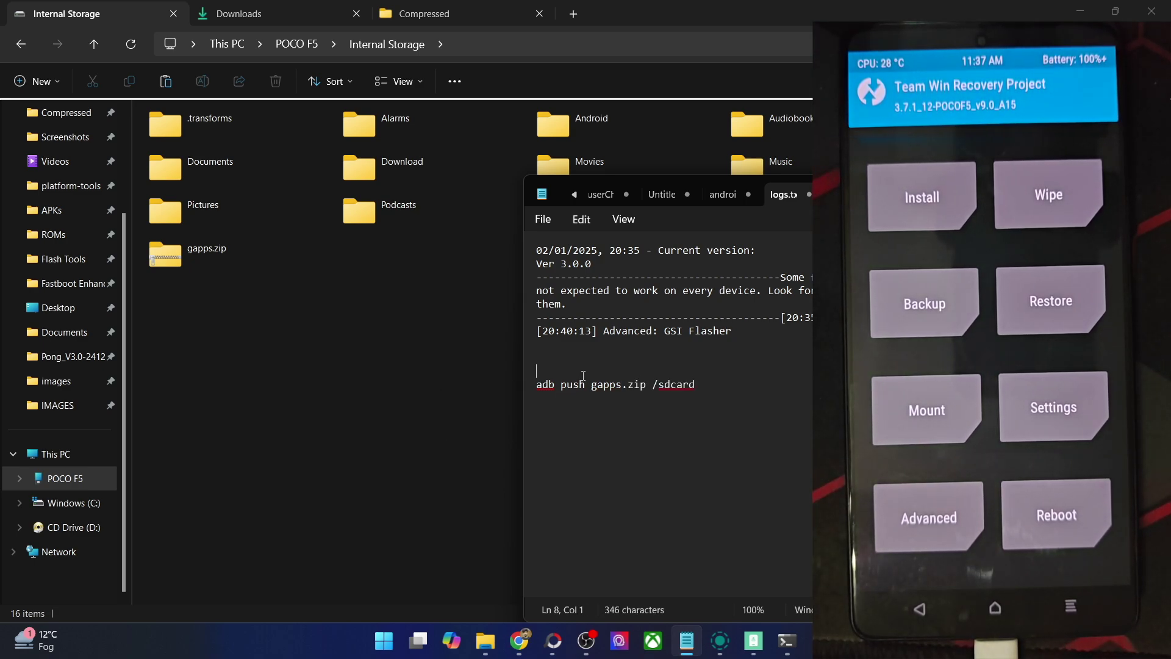
pyautogui.moveTo(581, 372); pyautogui.dragTo(536, 385)
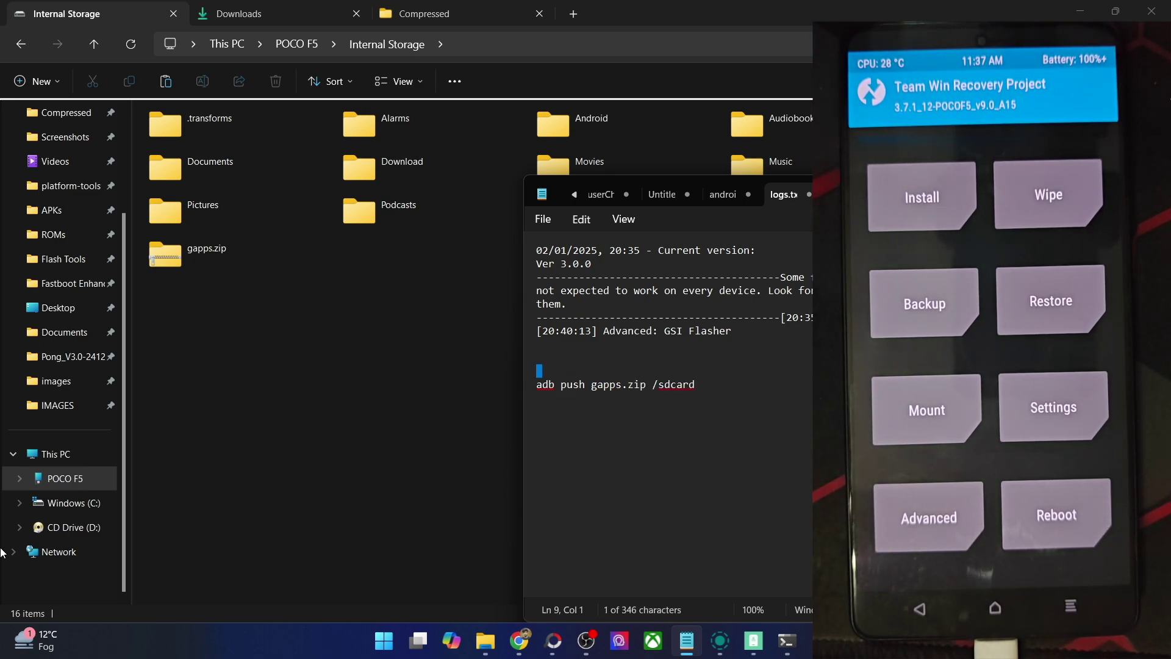
# Copy the adb push command line and switch back to File Explorer
pyautogui.tripleClick(631, 389)
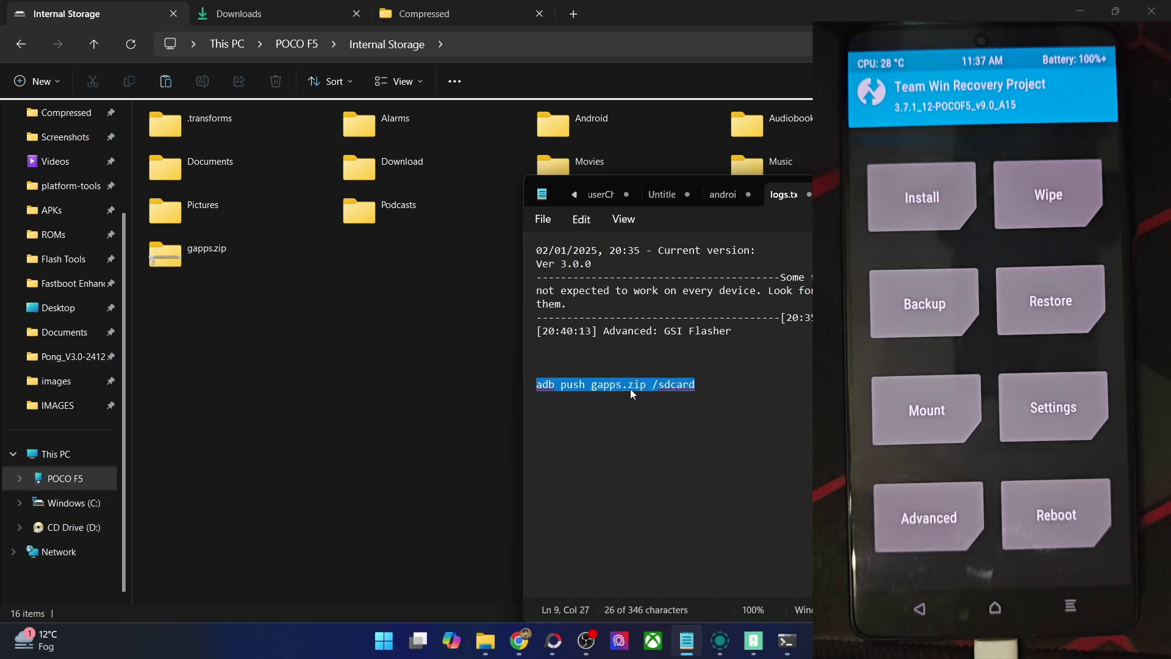
pyautogui.rightClick(673, 383)
pyautogui.click(695, 427)
pyautogui.hotkey('alt', 'Tab')
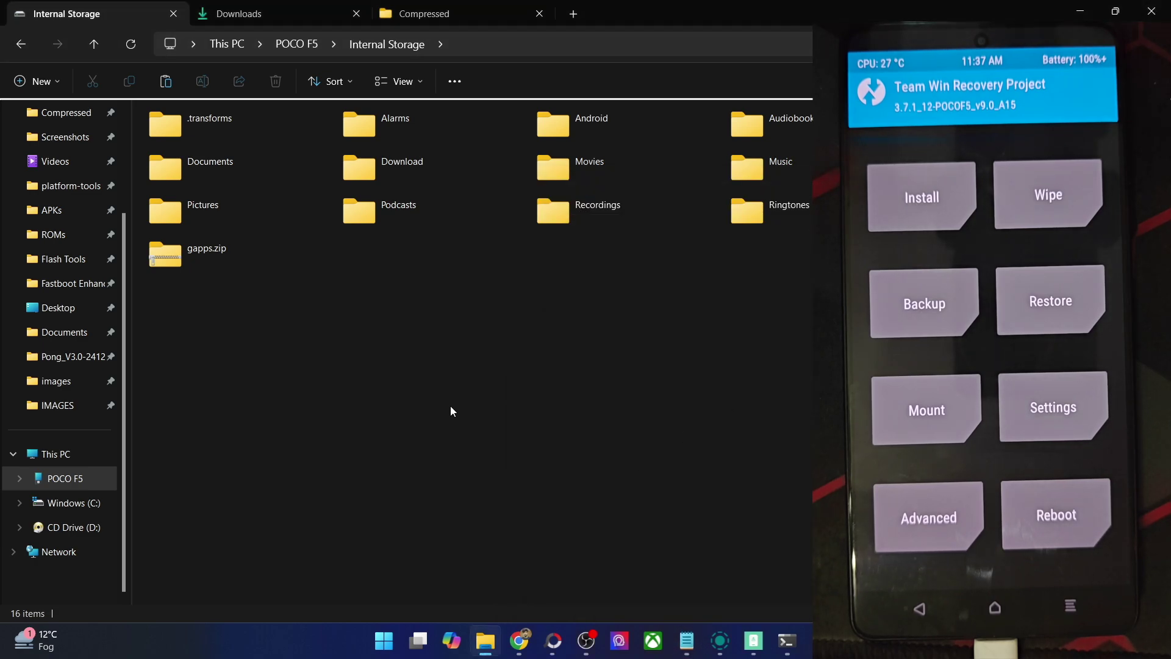
pyautogui.click(262, 273)
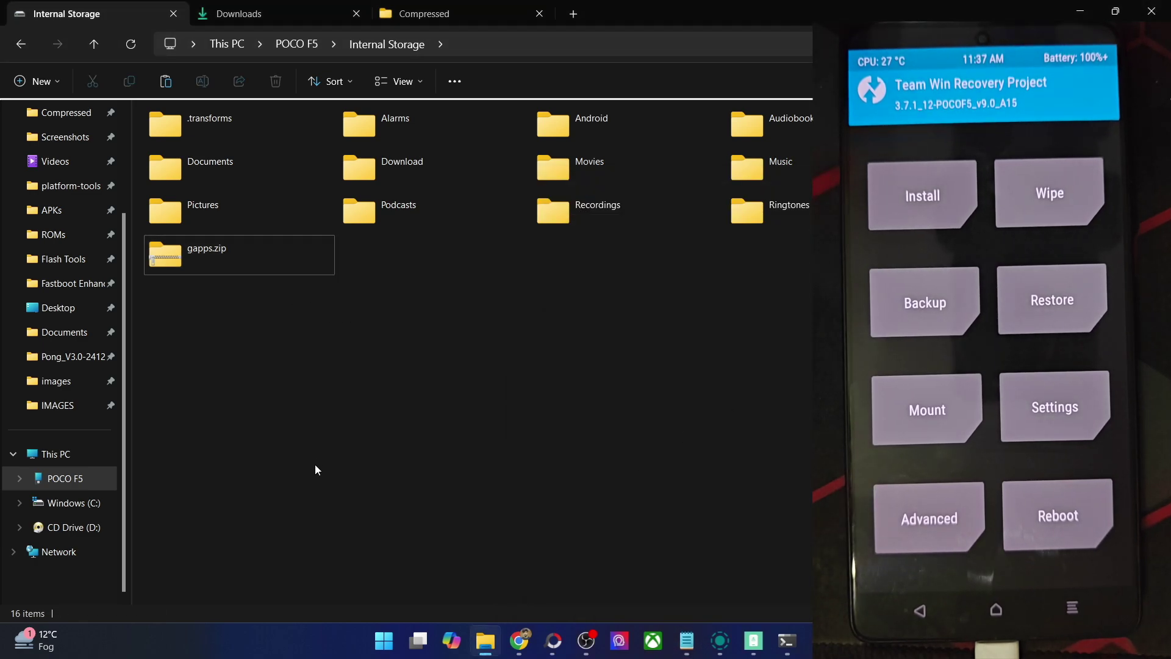